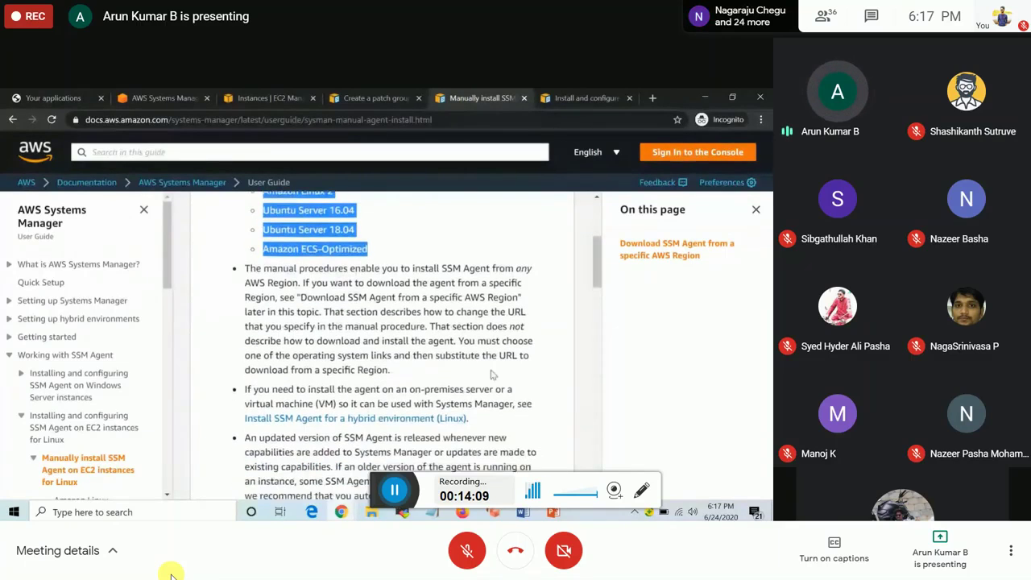
# Step: Review the default SSM Agent operating systems and the region-specific download links in the manual Linux installation guide
pyautogui.scroll(3, 493, 374)
pyautogui.scroll(-1, 493, 374)
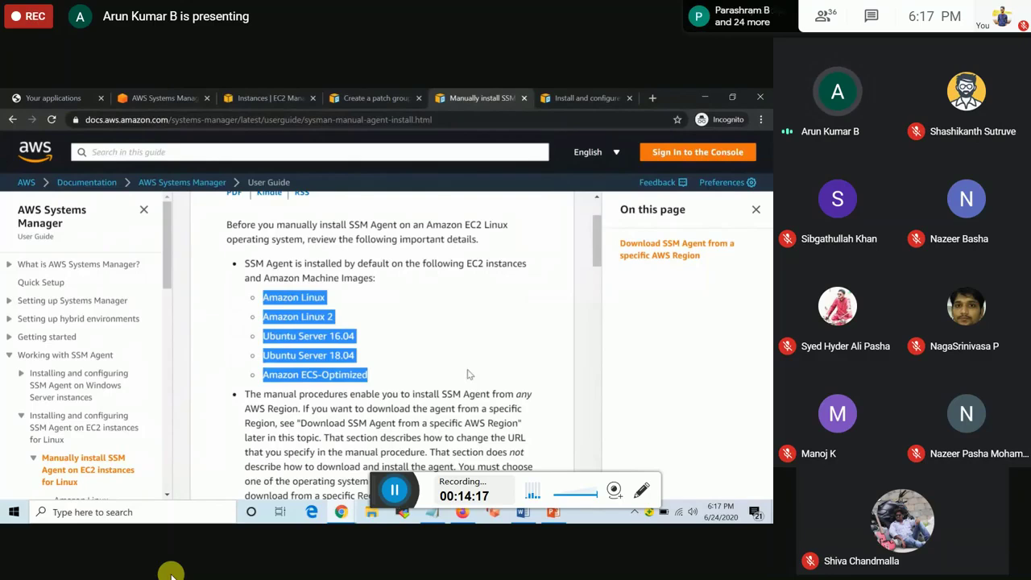
pyautogui.scroll(-4, 469, 375)
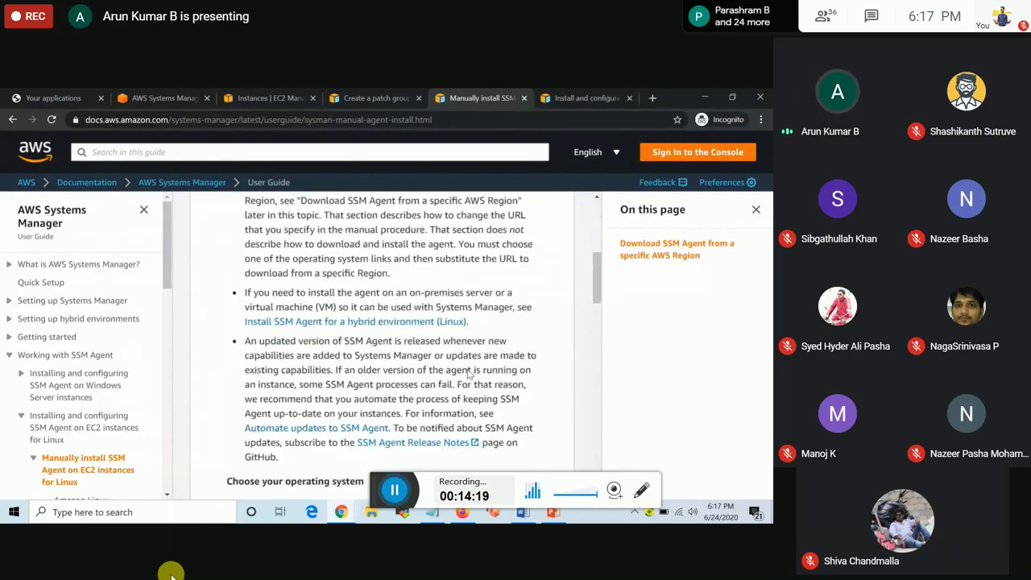
pyautogui.scroll(-5, 469, 373)
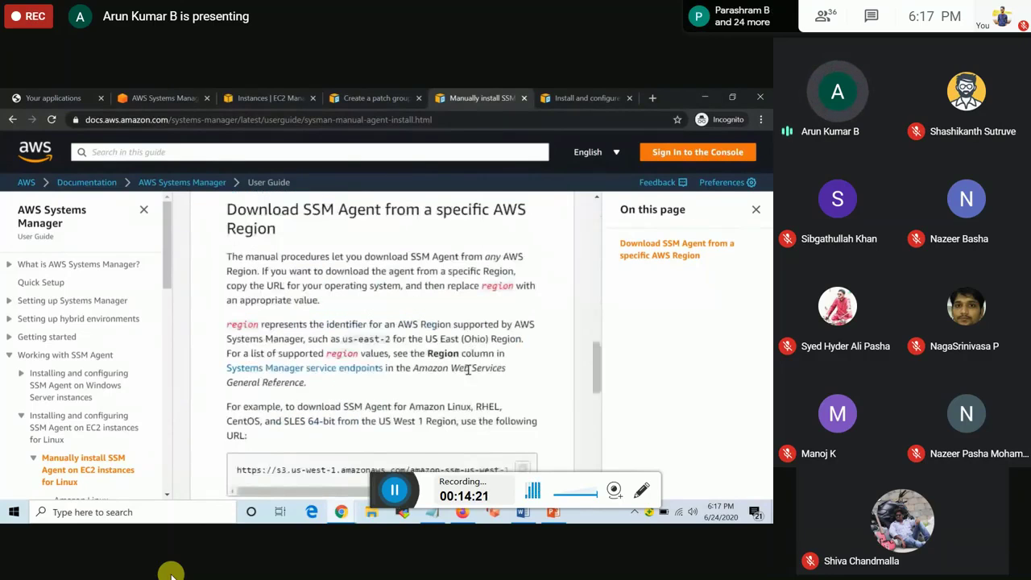
pyautogui.scroll(-4, 468, 369)
pyautogui.scroll(-2, 456, 369)
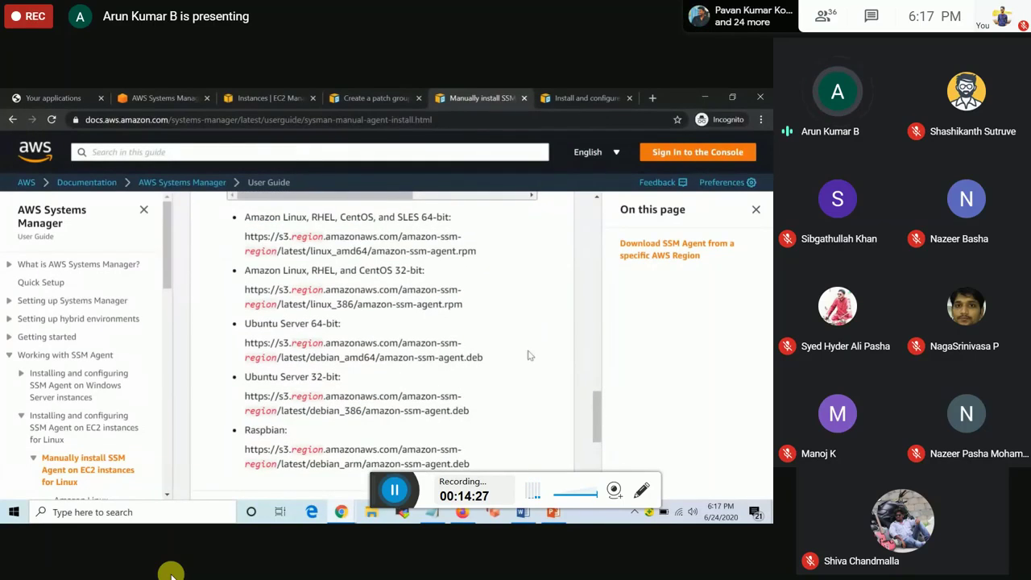
pyautogui.scroll(-1, 503, 413)
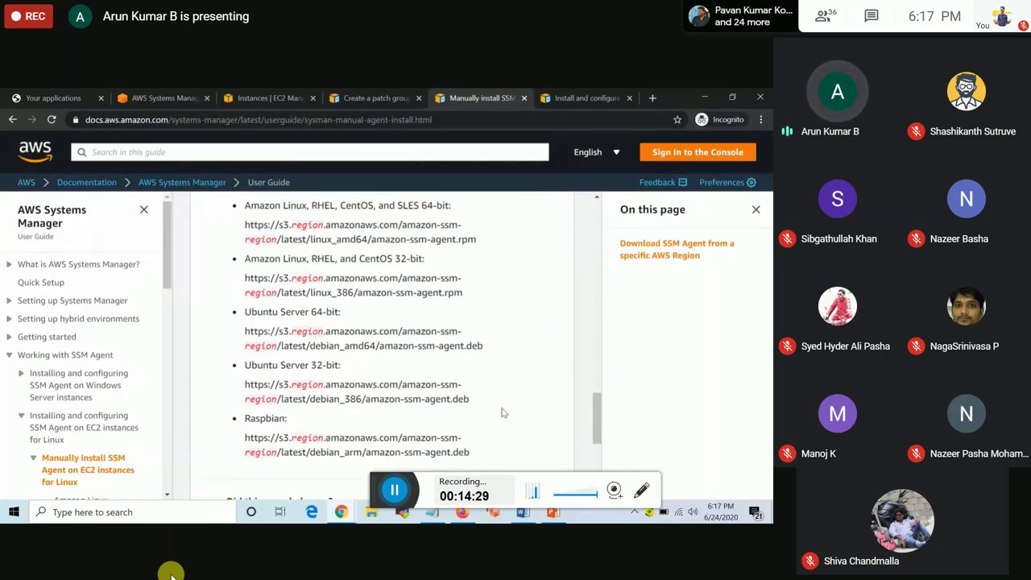
pyautogui.scroll(-3, 501, 412)
pyautogui.scroll(3, 499, 413)
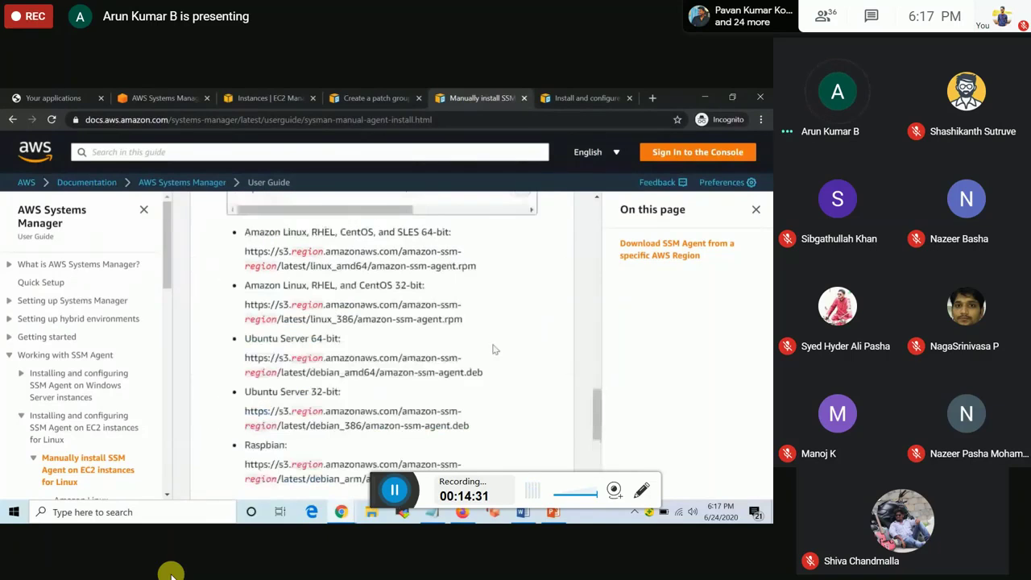
# Step: Start launching an instance from the Amazon Linux 2 AMI as t2.micro and advance to the security group configuration
pyautogui.hotkey('ctrl', 'shift', 'Tab')
pyautogui.hotkey('ctrl', 'shift', 'Tab')
pyautogui.click(136, 169)
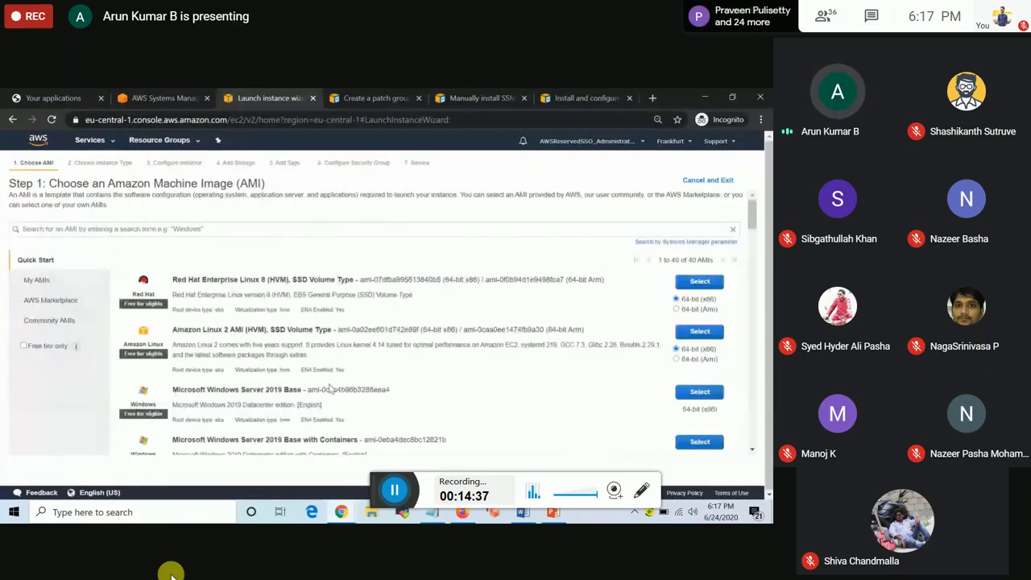
pyautogui.click(693, 333)
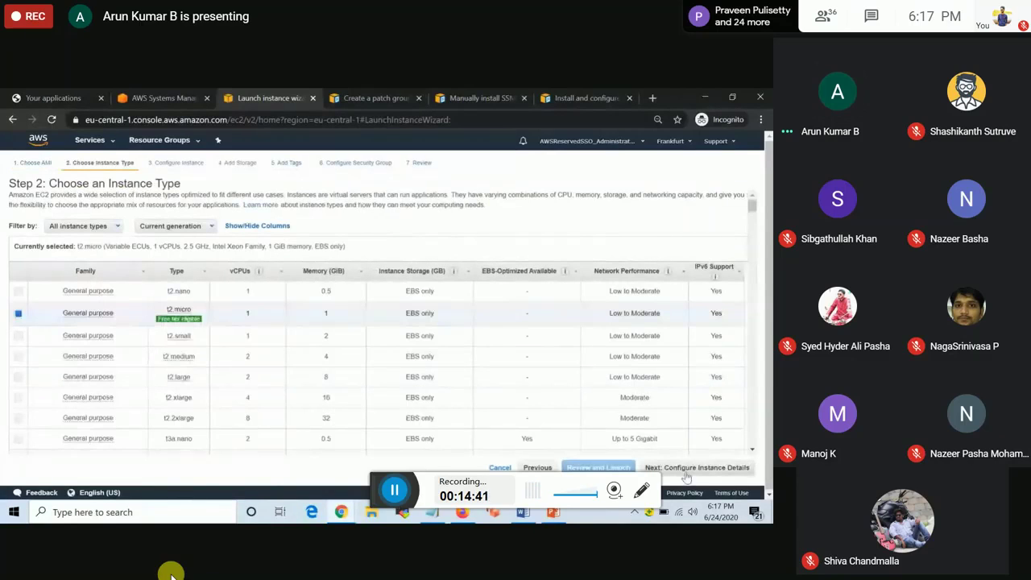
pyautogui.click(681, 470)
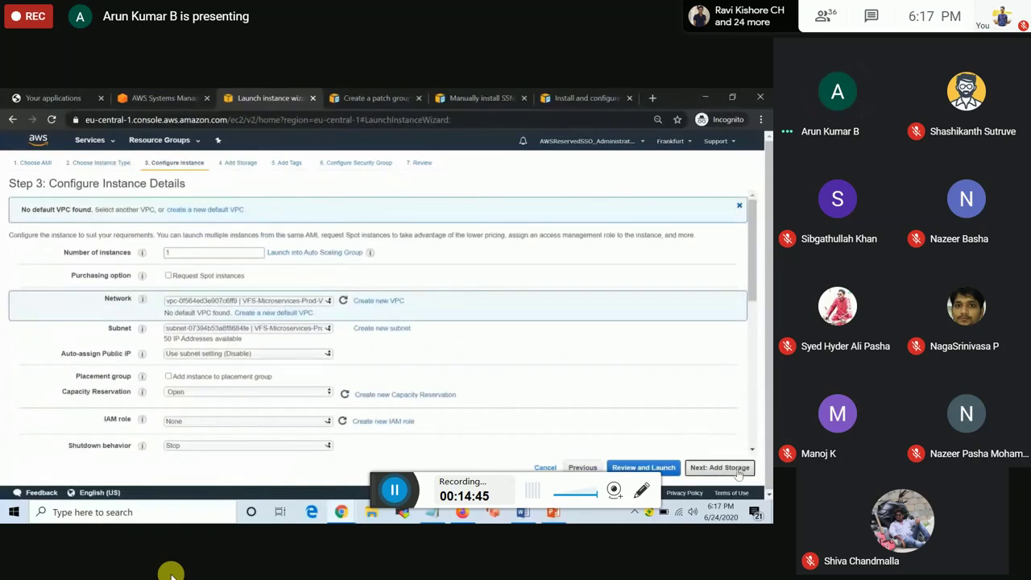
pyautogui.click(739, 474)
pyautogui.click(729, 468)
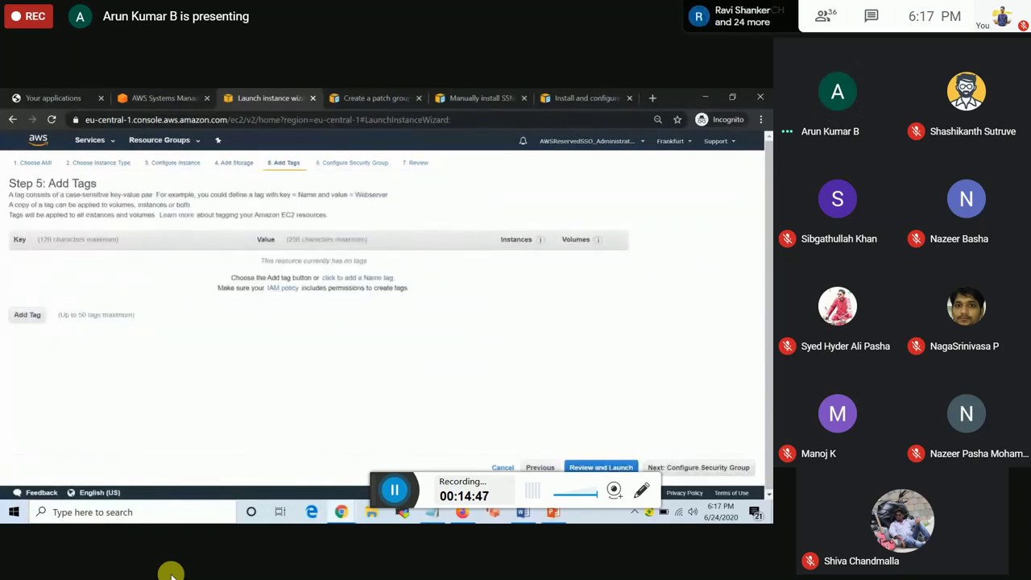
pyautogui.click(733, 472)
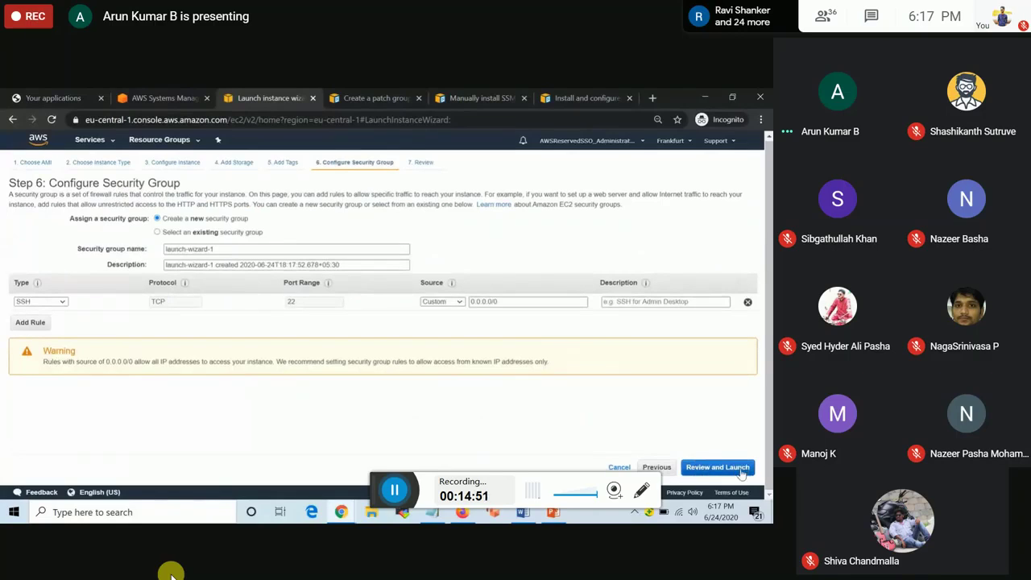
# Step: Go back to the instance details and place the cursor in the user data field of the advanced details
pyautogui.click(657, 468)
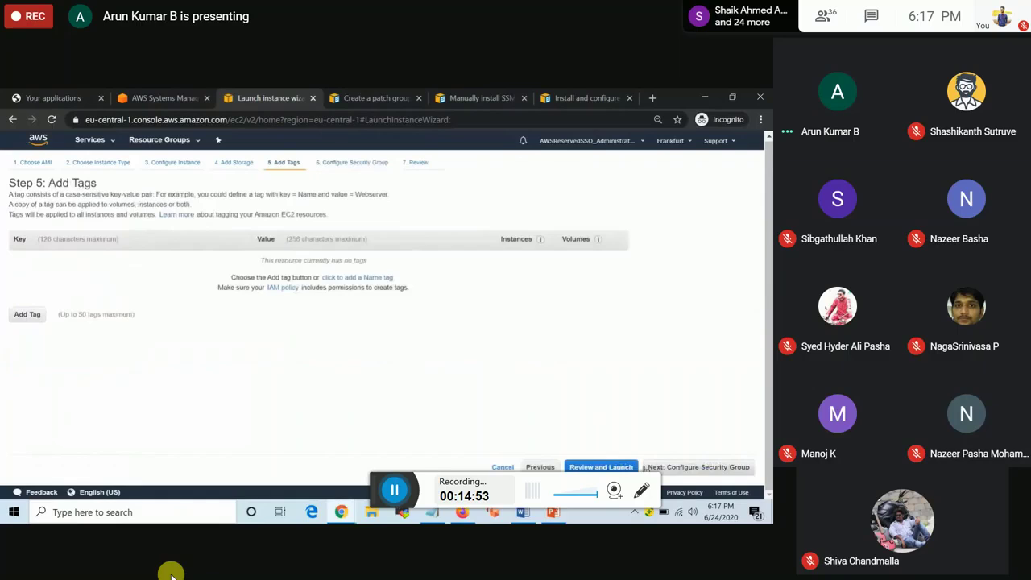
pyautogui.click(540, 467)
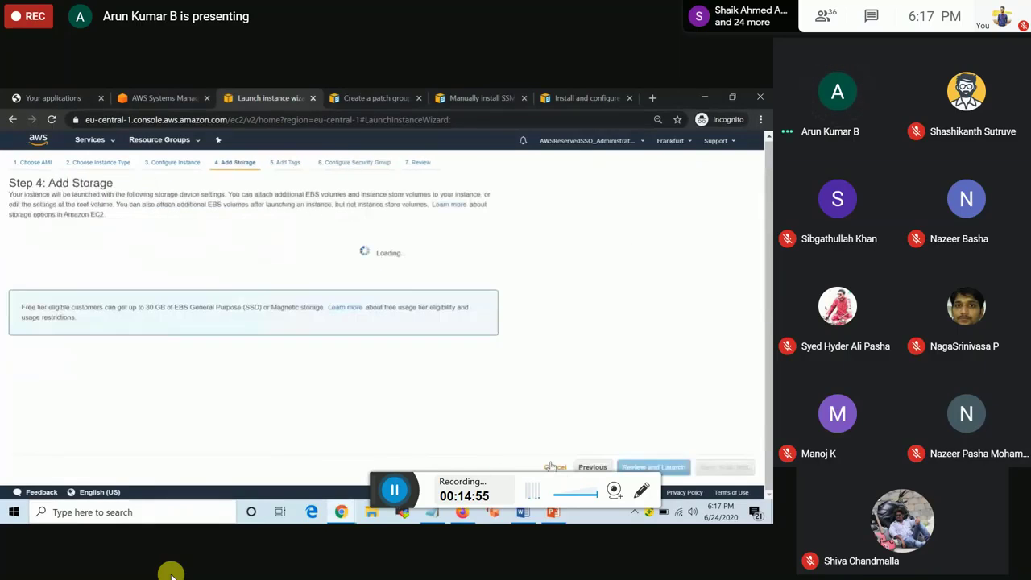
pyautogui.click(592, 468)
pyautogui.scroll(-10, 343, 362)
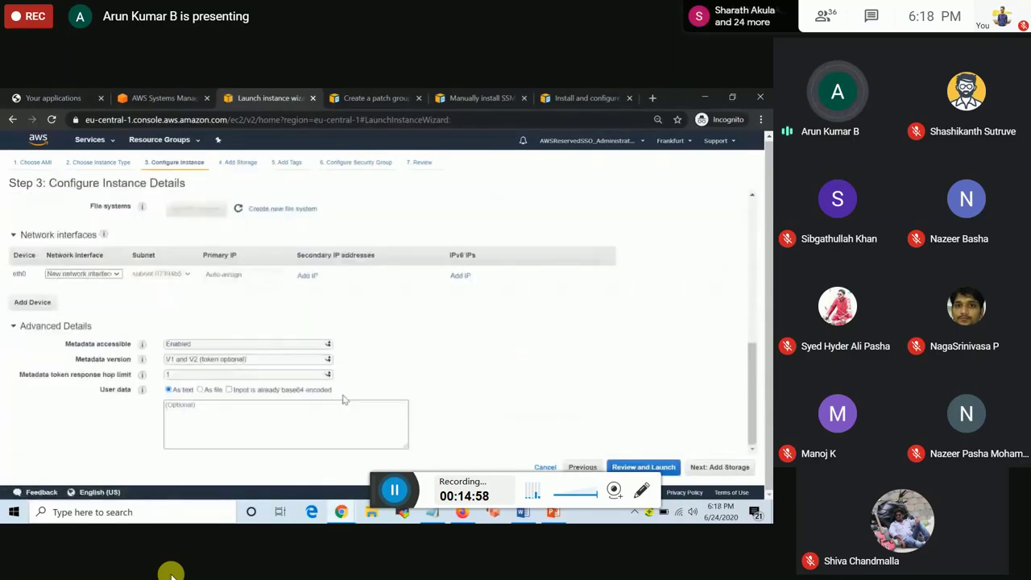
pyautogui.click(243, 421)
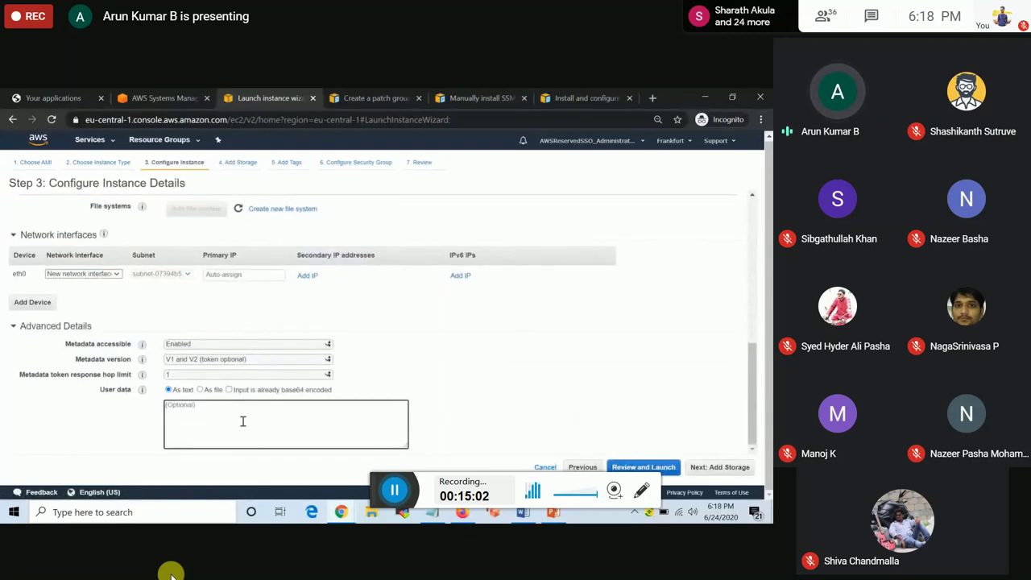
# Step: Review the yum install and systemctl start commands in Notepad alongside the guide's SSM Agent download links
pyautogui.hotkey('alt', 'Tab')
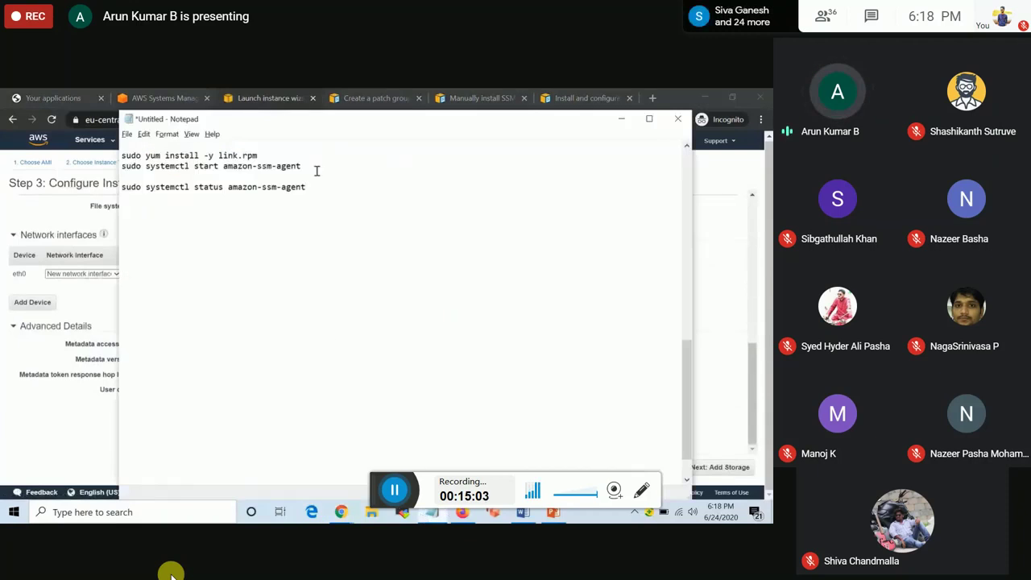
pyautogui.moveTo(321, 167); pyautogui.dragTo(113, 153)
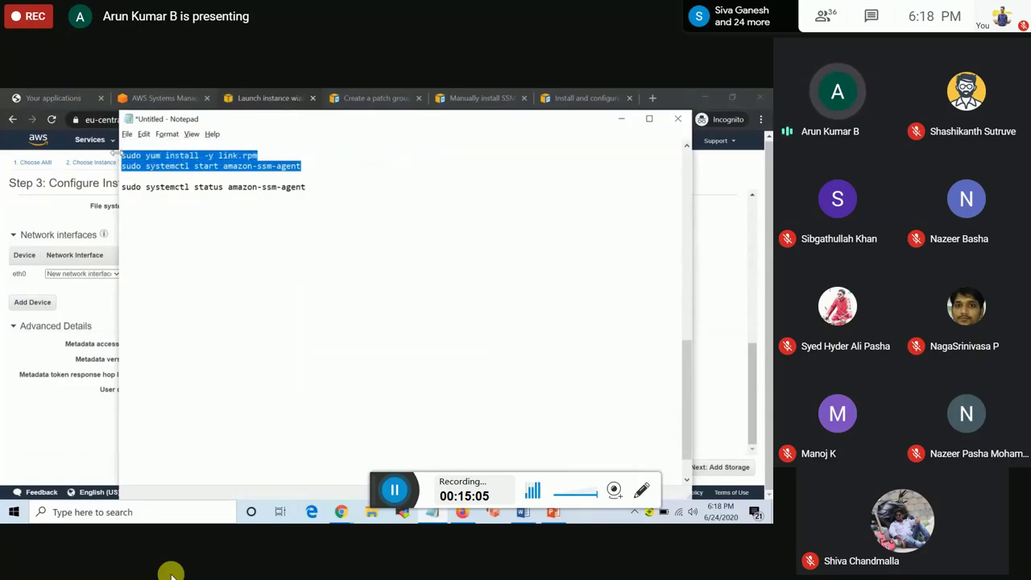
pyautogui.hotkey('alt', 'Tab')
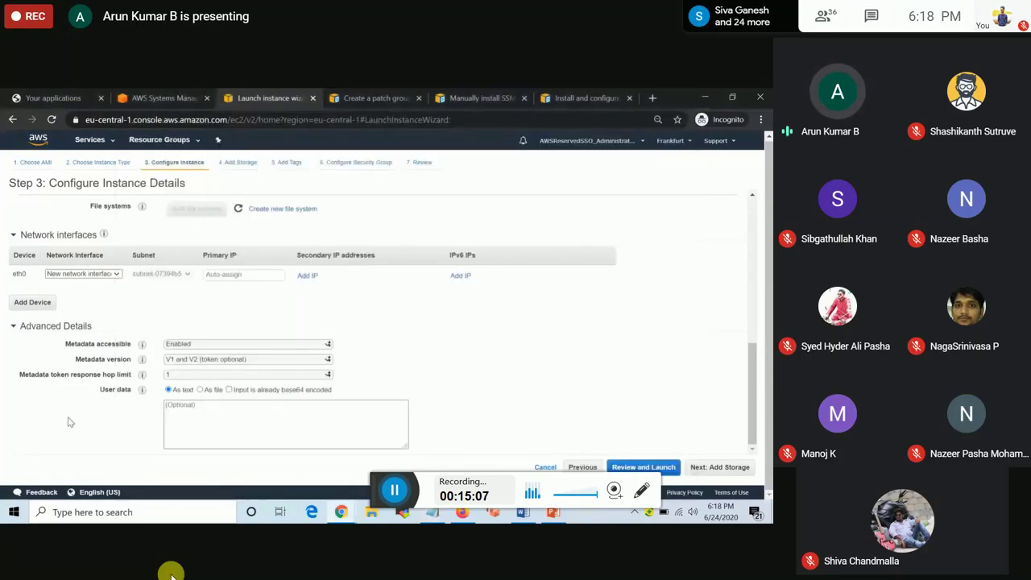
pyautogui.click(488, 95)
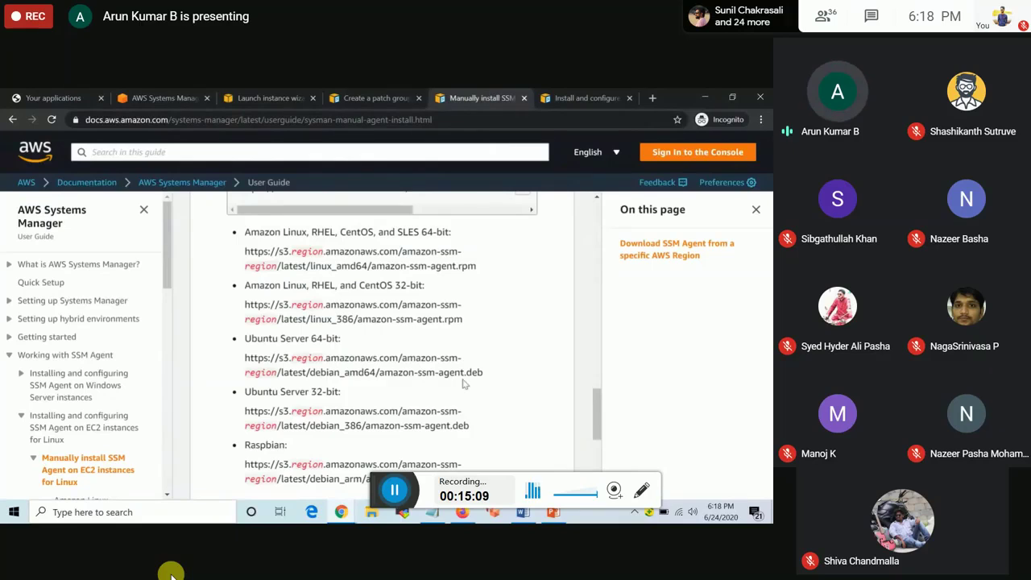
pyautogui.hotkey('alt', 'Tab')
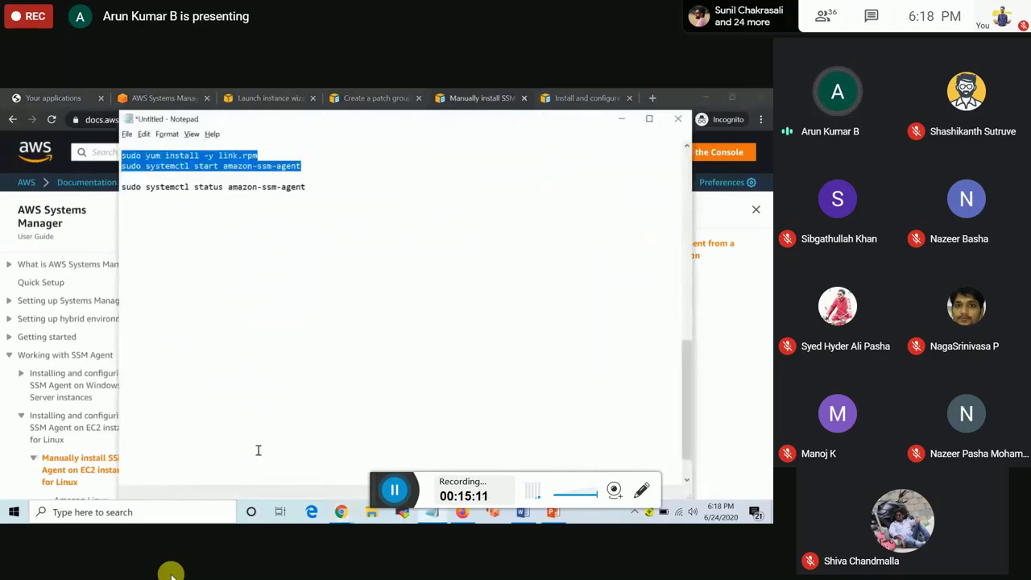
pyautogui.click(717, 419)
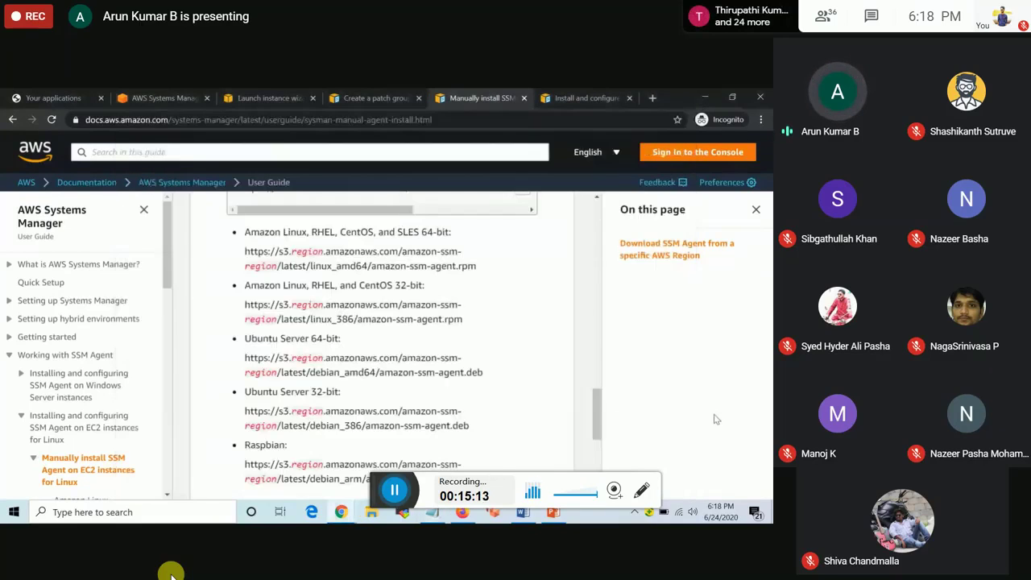
# Step: Return to the launch wizard's user data field and cancel the instance launch
pyautogui.click(262, 95)
pyautogui.click(314, 432)
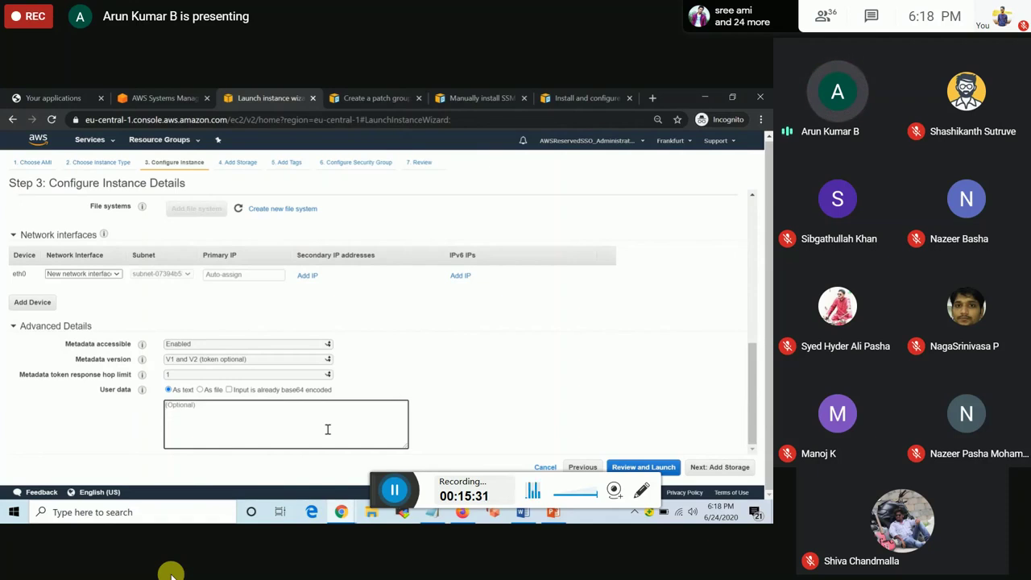
pyautogui.click(546, 468)
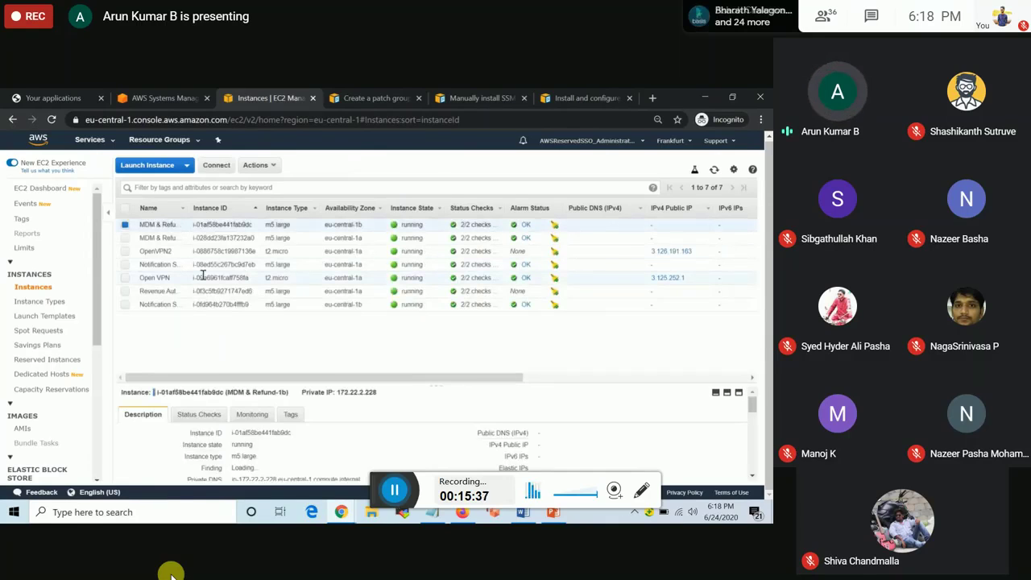
# Step: Select the MDM & Refund-1a instance and open the IAM service console
pyautogui.click(203, 277)
pyautogui.click(222, 241)
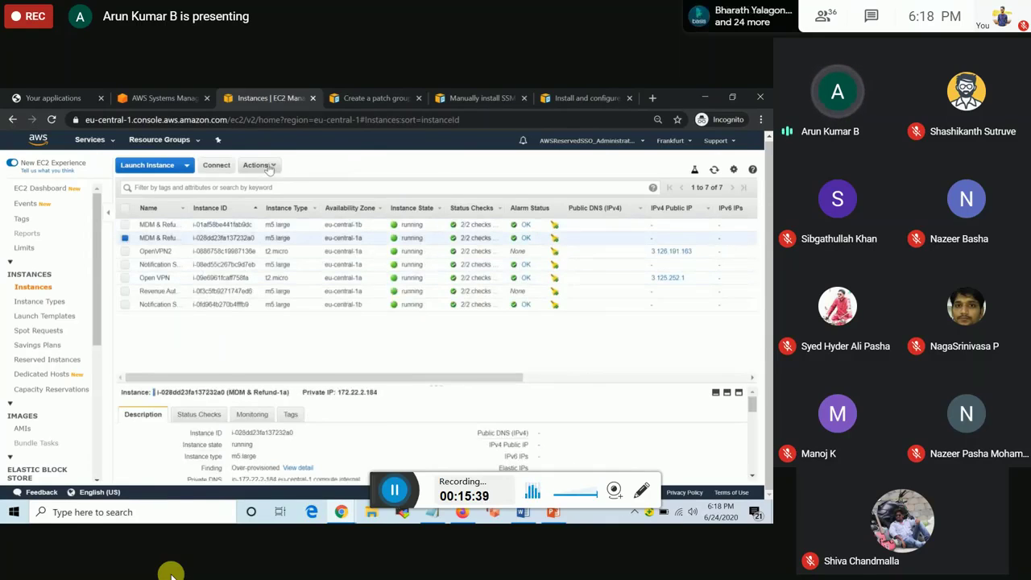
pyautogui.click(84, 141)
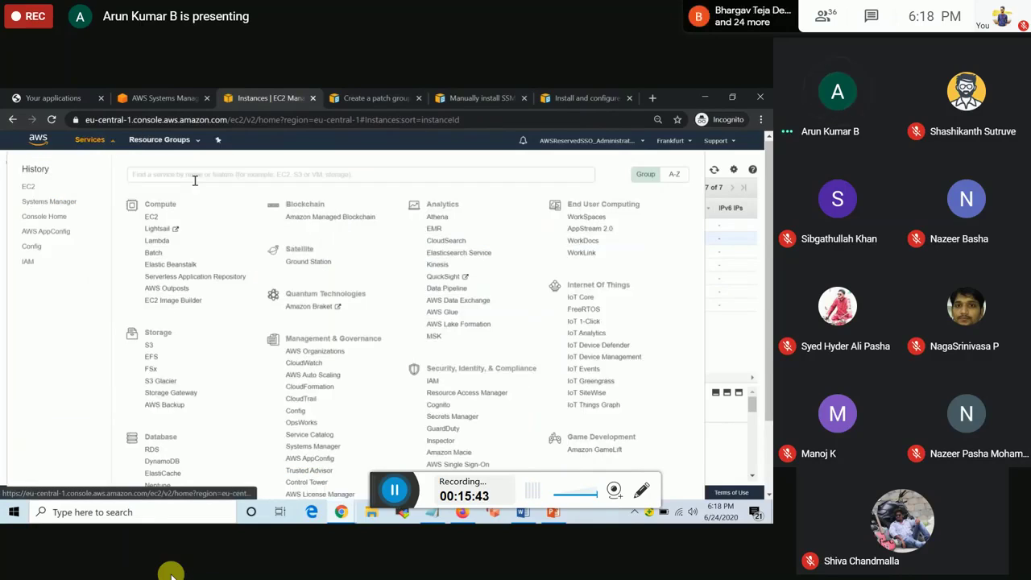
pyautogui.click(195, 180)
pyautogui.write('IAM')
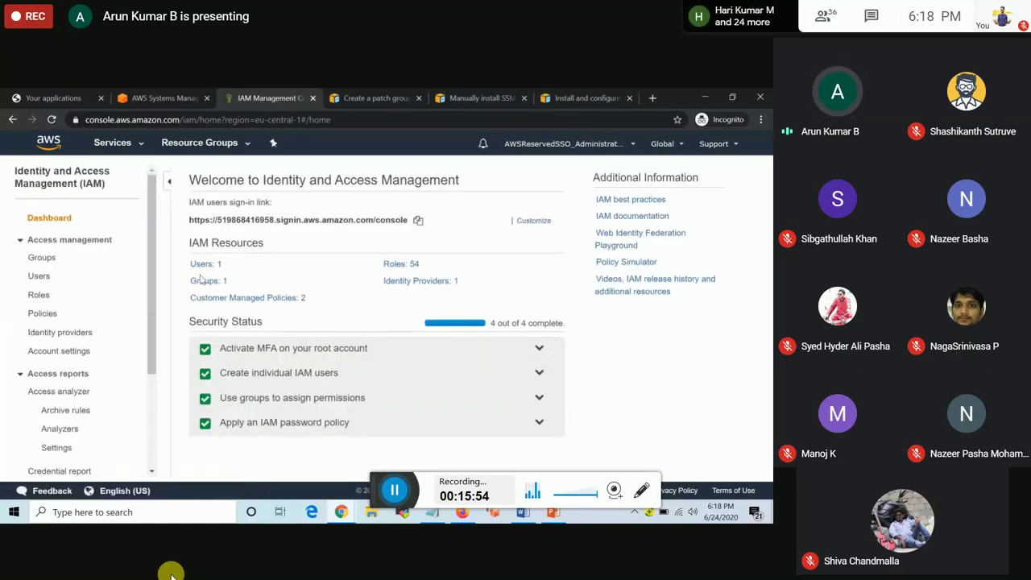
# Step: Search the IAM roles for "SSM-"
pyautogui.click(38, 296)
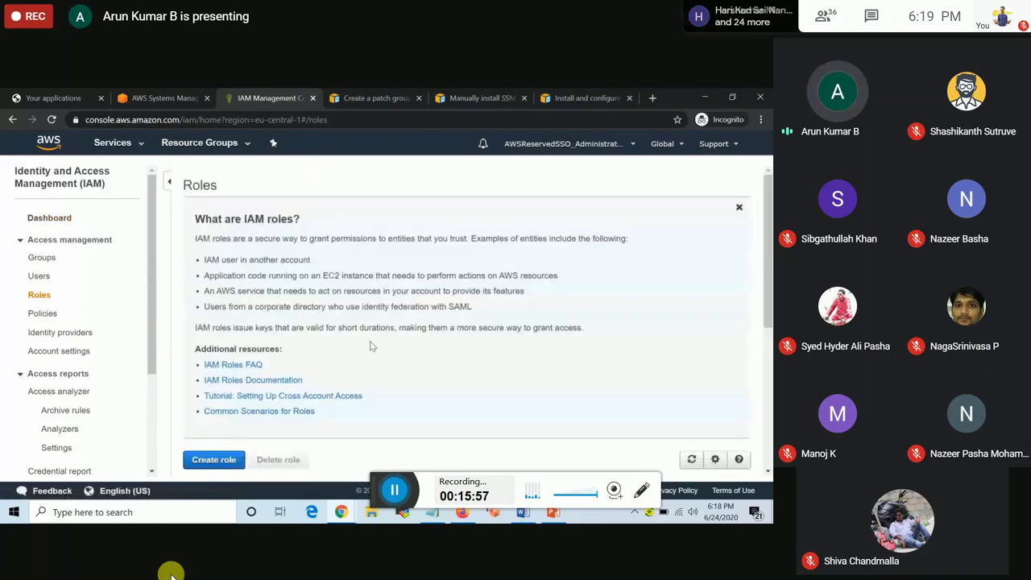
pyautogui.scroll(-4, 372, 346)
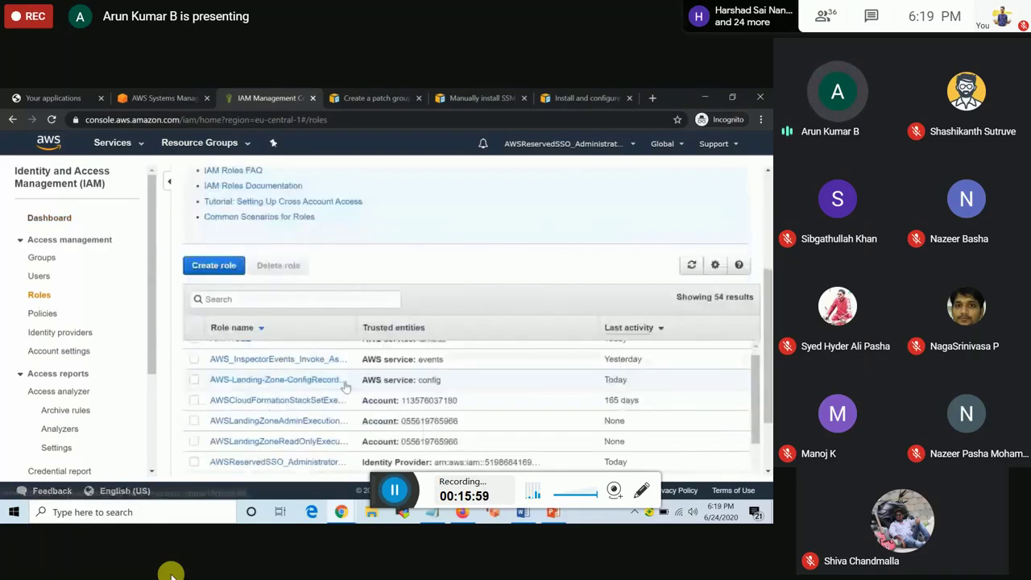
pyautogui.click(300, 302)
pyautogui.write('SSM')
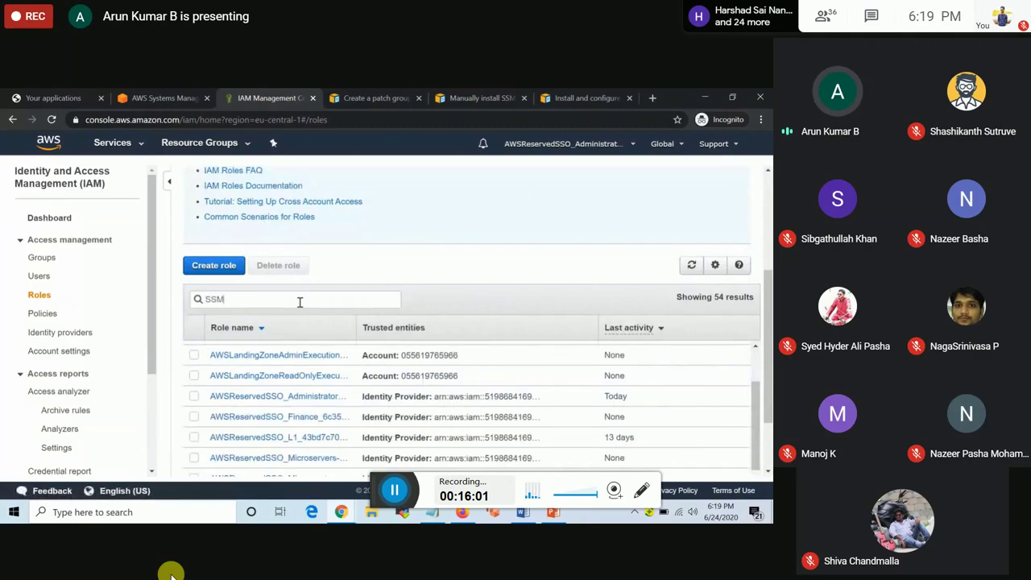
pyautogui.write('-')
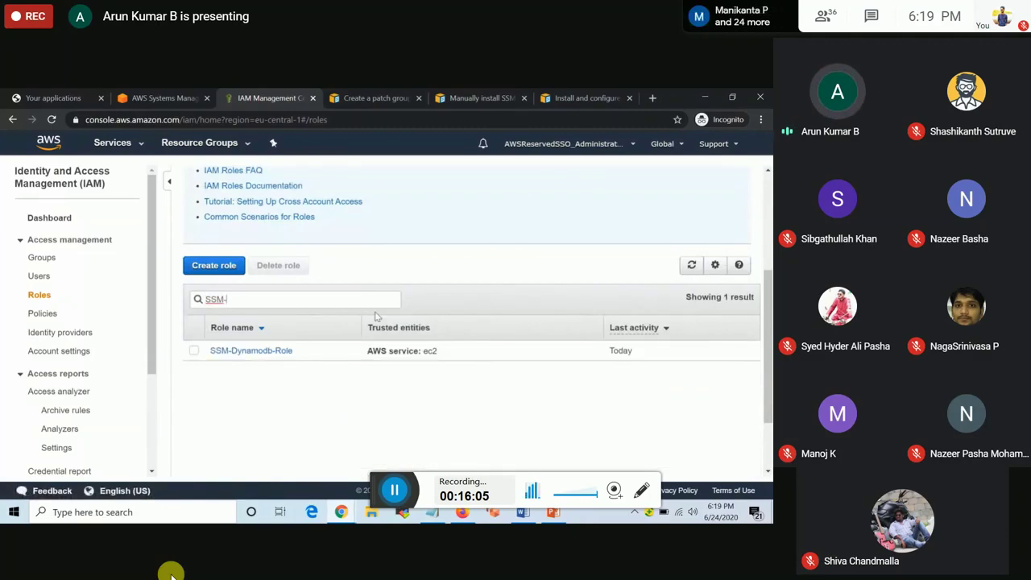
# Step: Open SSM-Dynamodb-Role and expand its full list of attached permissions policies
pyautogui.click(260, 350)
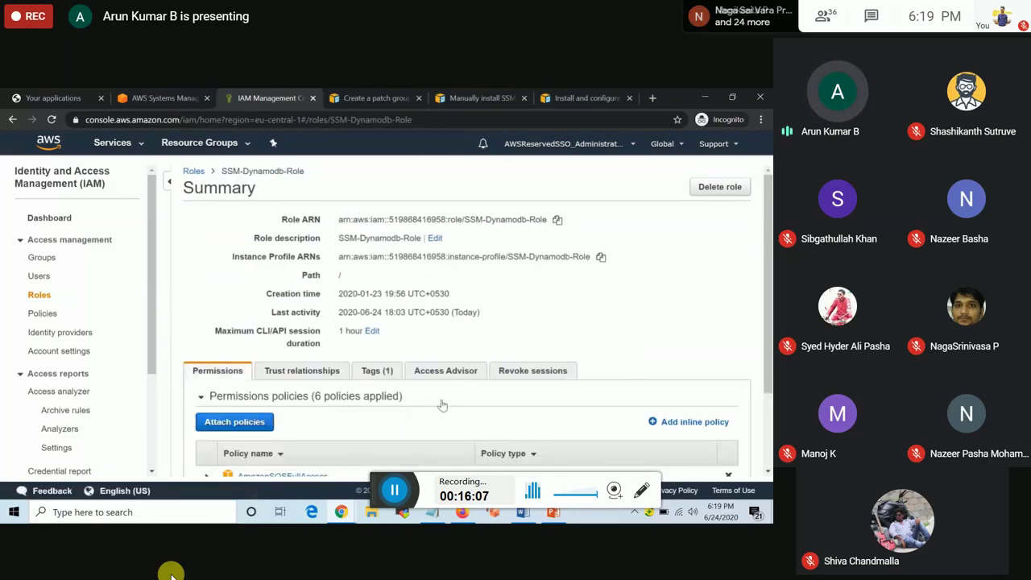
pyautogui.scroll(-2, 441, 405)
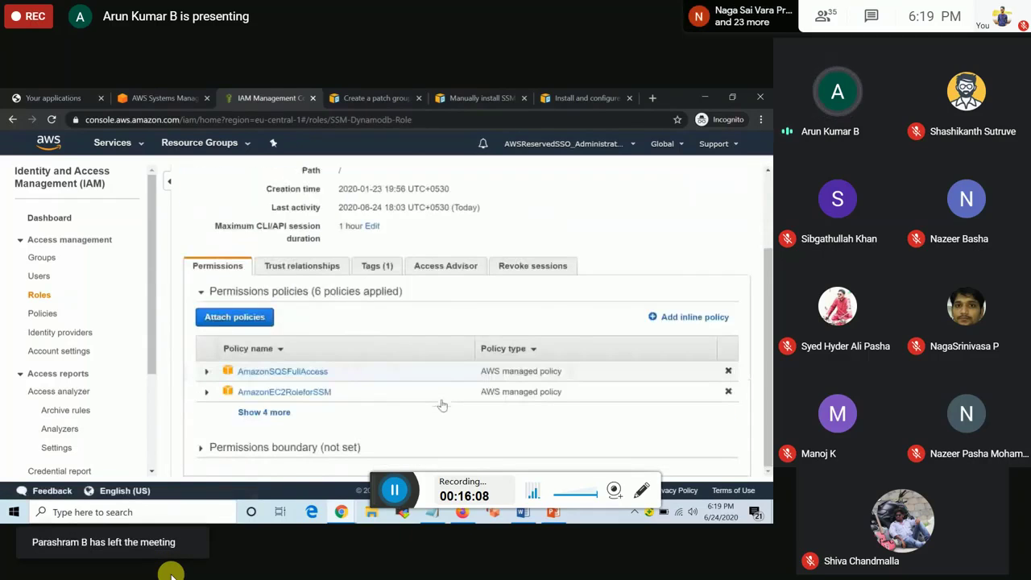
pyautogui.click(270, 415)
pyautogui.scroll(-1, 271, 419)
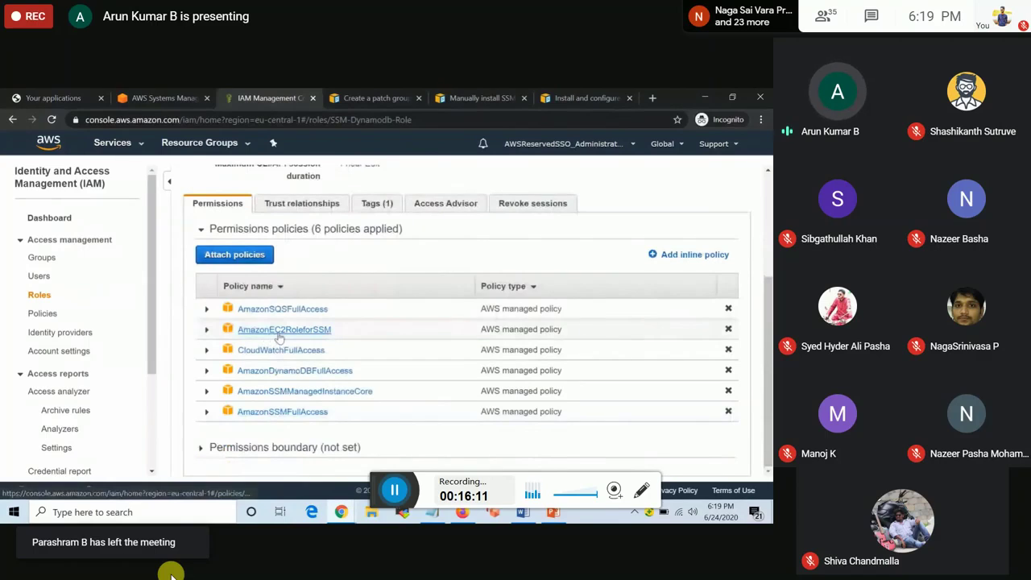
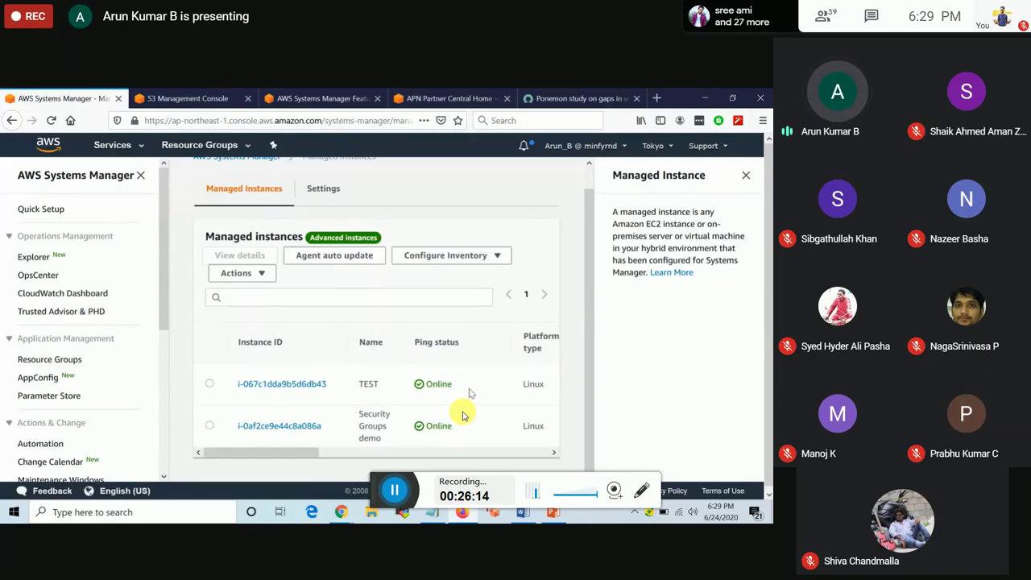
# Step: Close the Managed Instance help information beside the managed instances list
pyautogui.click(746, 175)
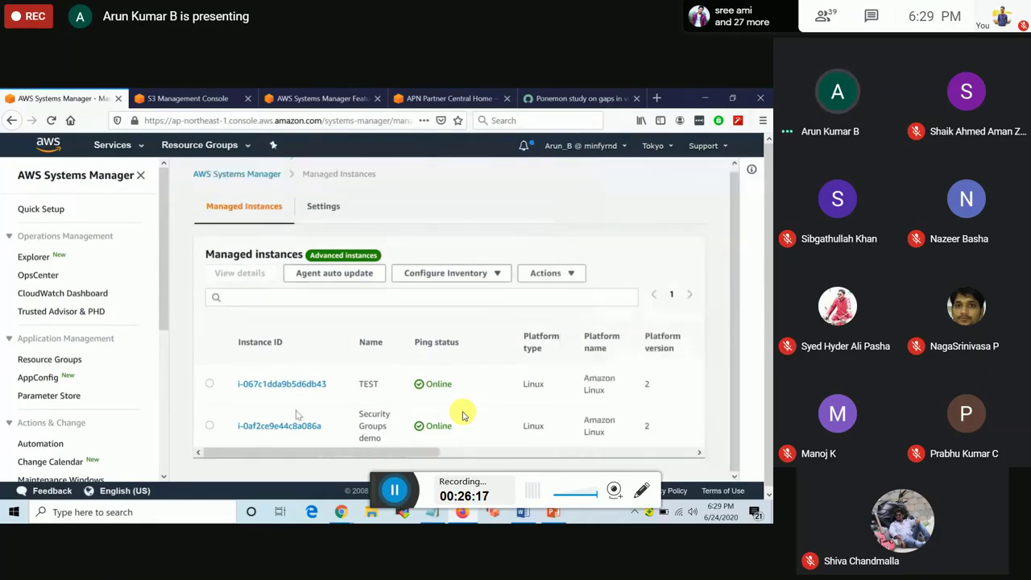
# Step: Open the details page of the Security Groups demo instance from the managed instances list
pyautogui.click(209, 426)
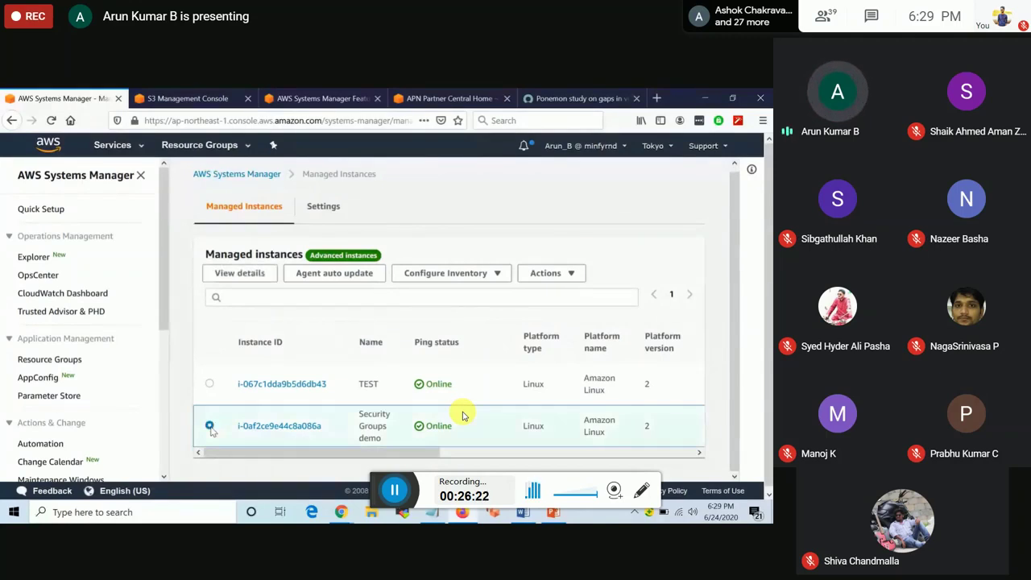
pyautogui.click(327, 274)
pyautogui.click(617, 274)
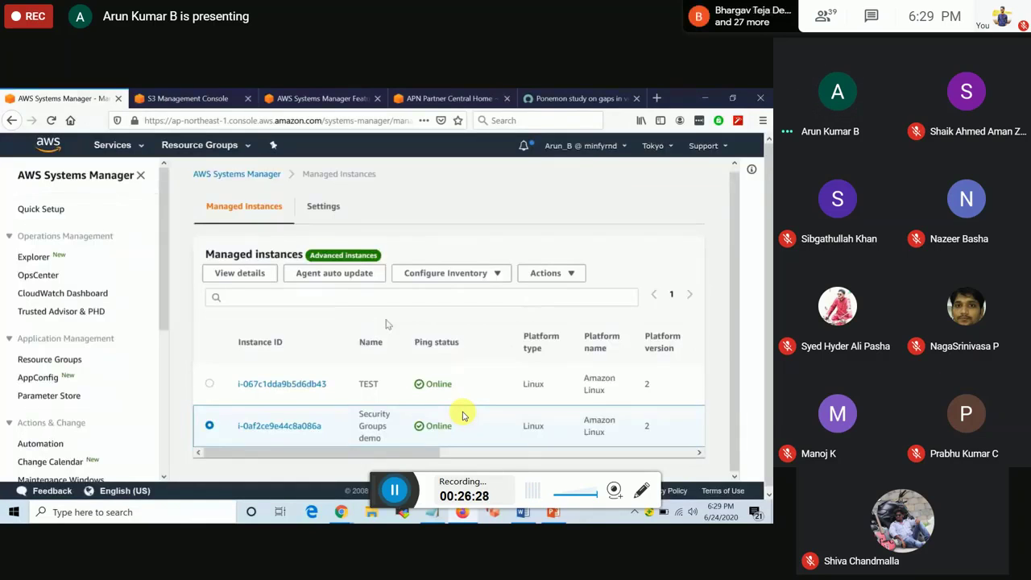
pyautogui.click(283, 426)
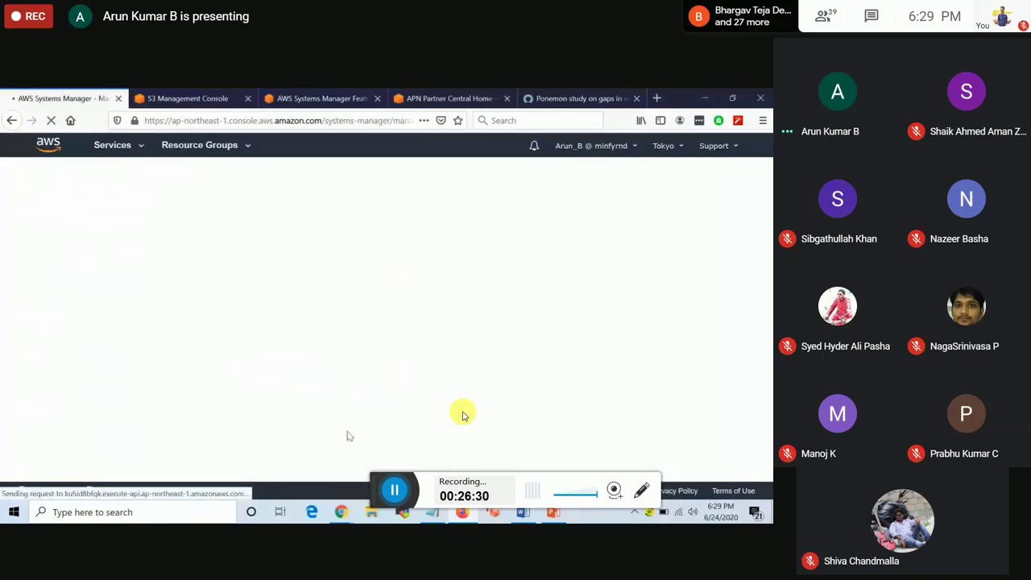
pyautogui.click(11, 121)
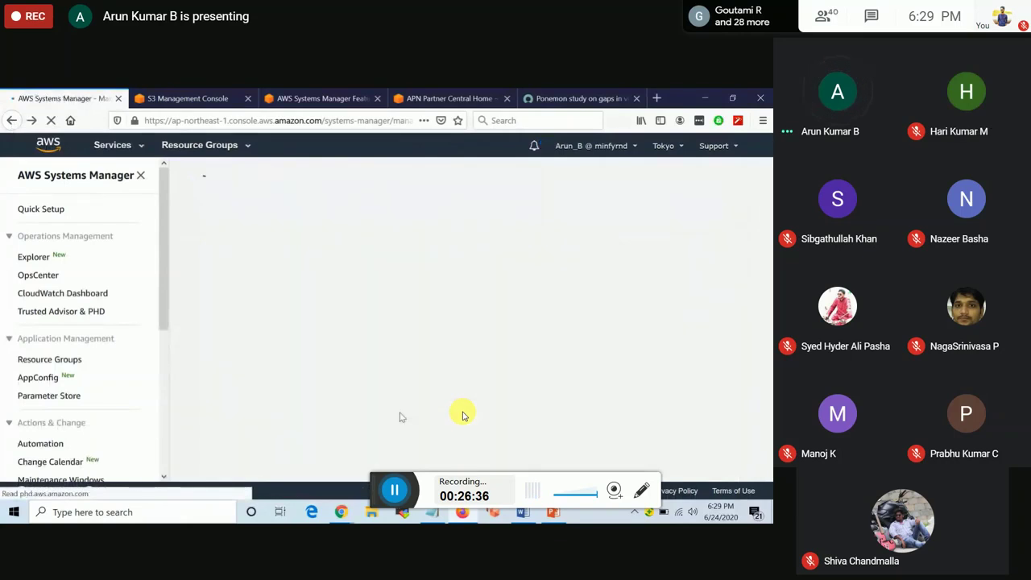
pyautogui.scroll(-1, 393, 369)
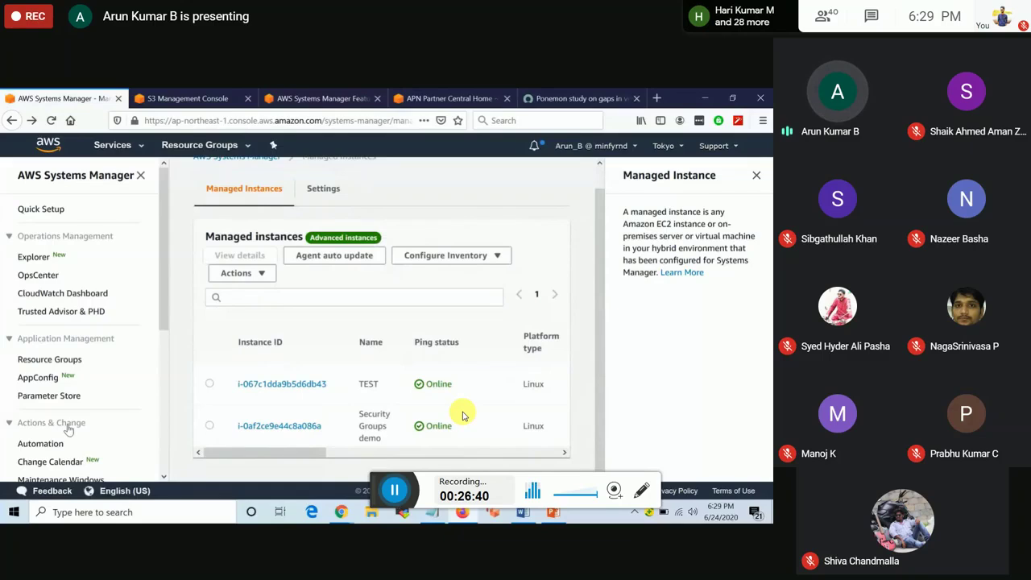
pyautogui.click(256, 428)
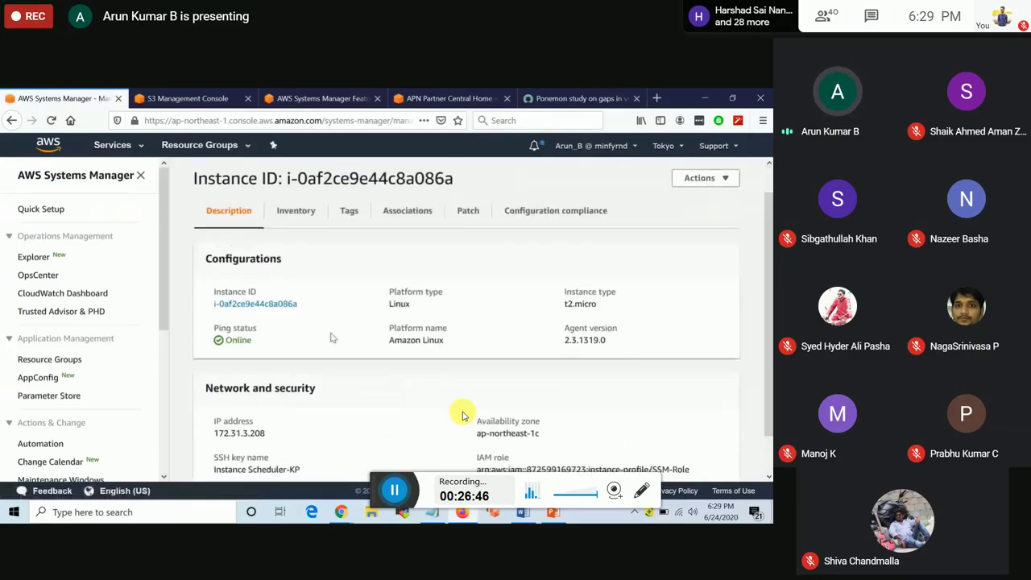
# Step: Examine the managed instance's description, inventory, tags, associations, patch and configuration compliance details
pyautogui.scroll(-1, 290, 203)
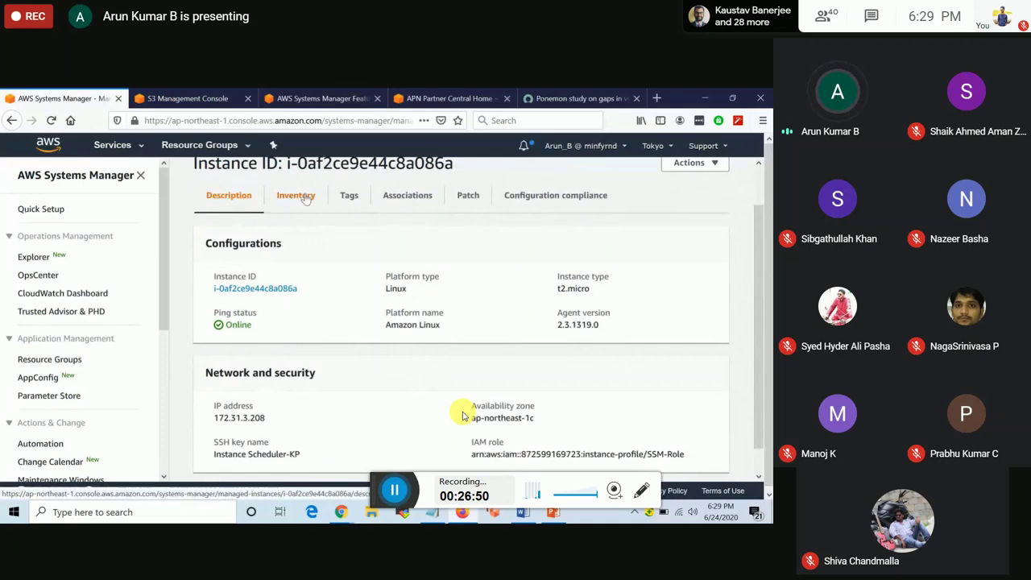
pyautogui.scroll(1, 305, 201)
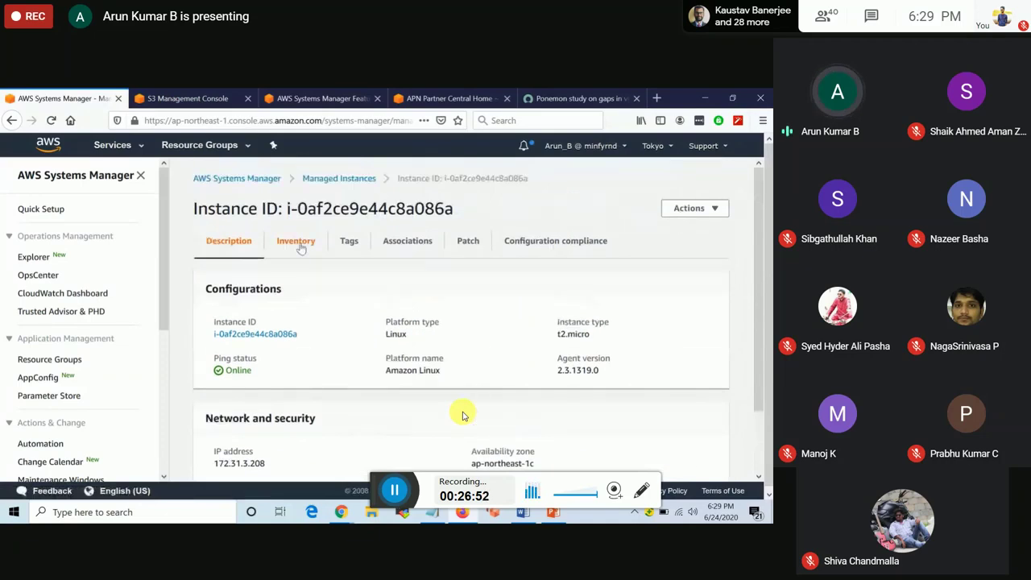
pyautogui.click(297, 242)
pyautogui.click(349, 243)
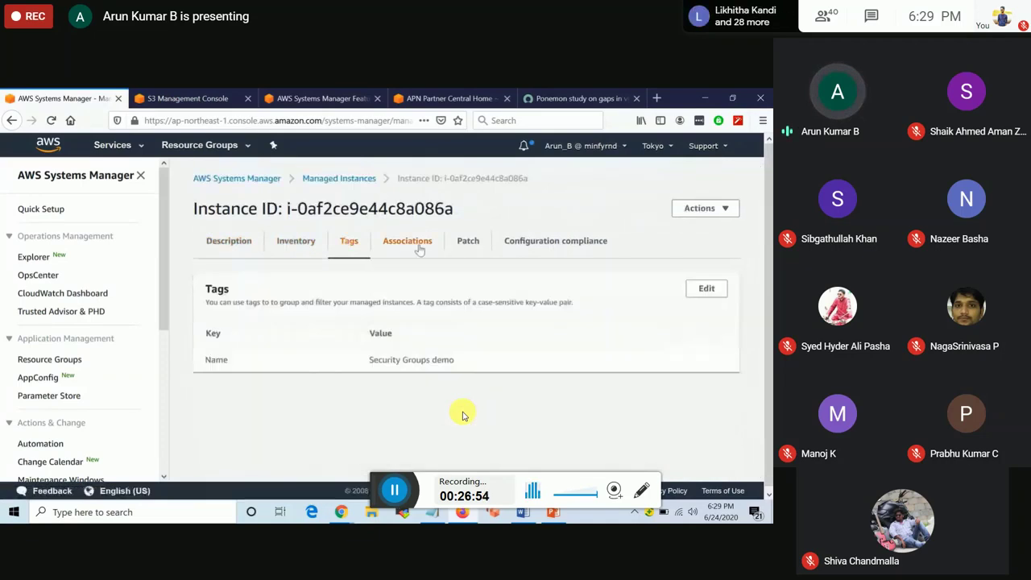
pyautogui.click(411, 245)
pyautogui.click(470, 250)
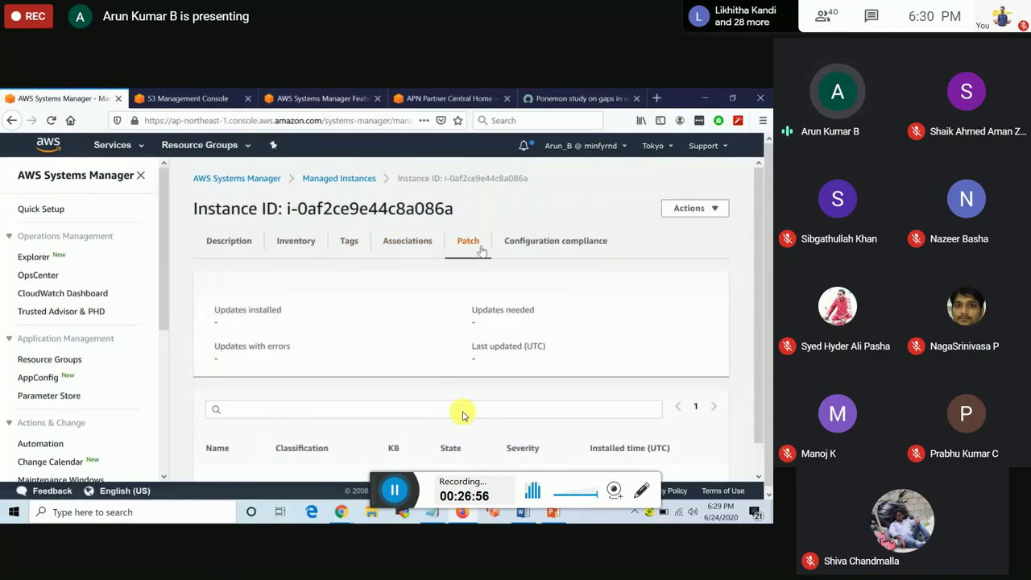
pyautogui.click(544, 251)
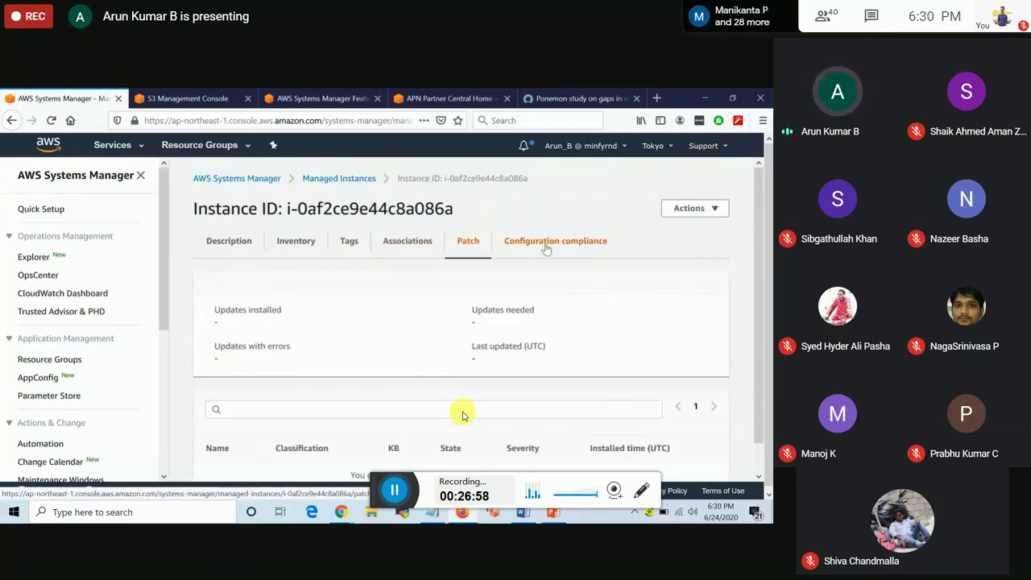
pyautogui.click(231, 243)
pyautogui.scroll(-2, 284, 368)
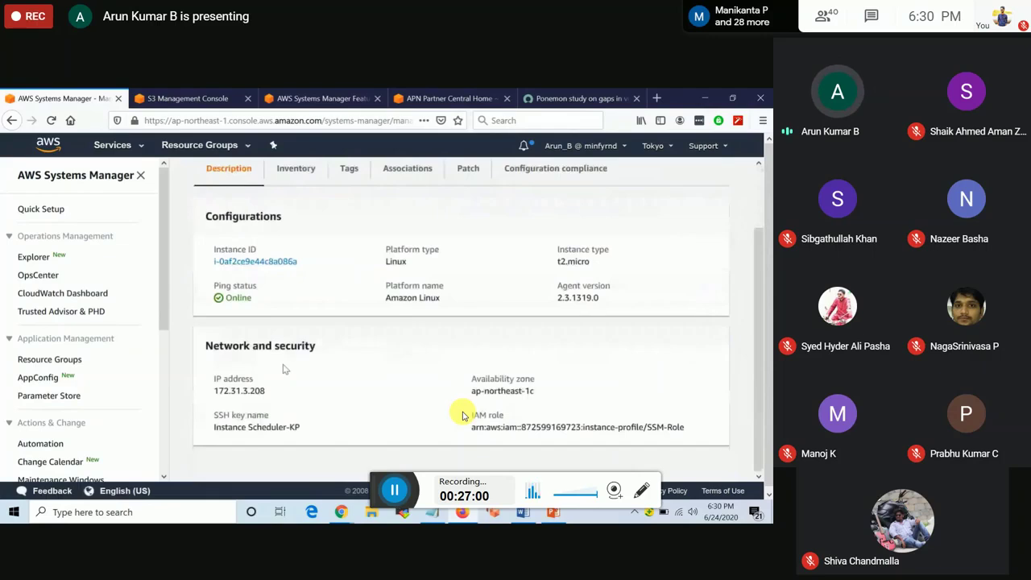
# Step: Open Session Manager and look over its sessions list
pyautogui.scroll(-3, 91, 427)
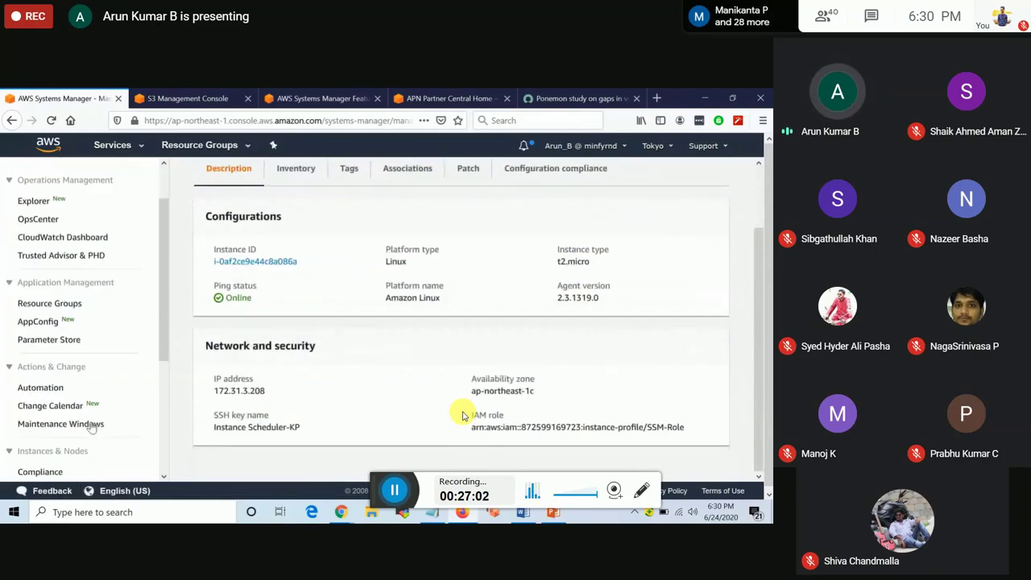
pyautogui.scroll(-2, 91, 427)
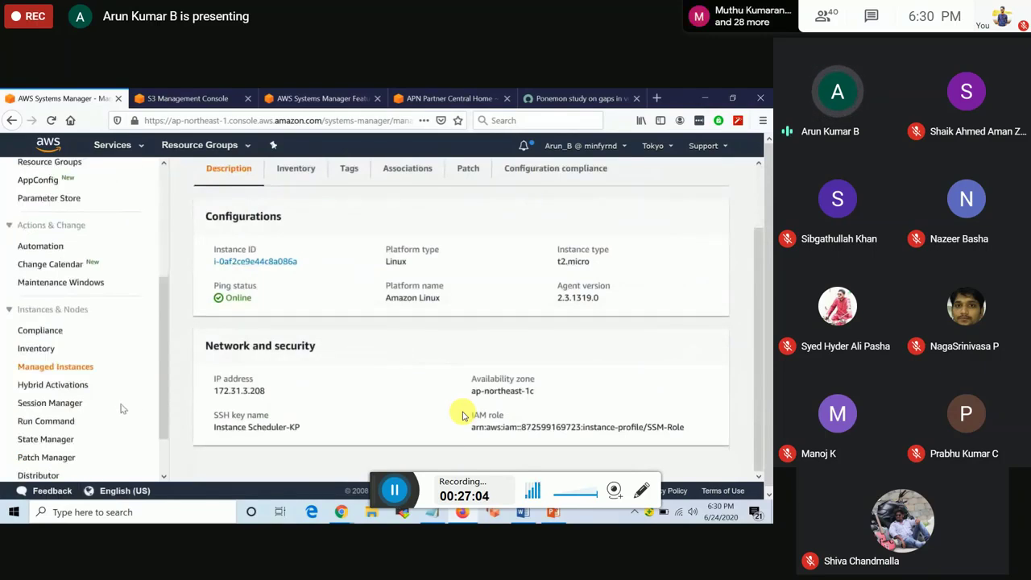
pyautogui.click(62, 407)
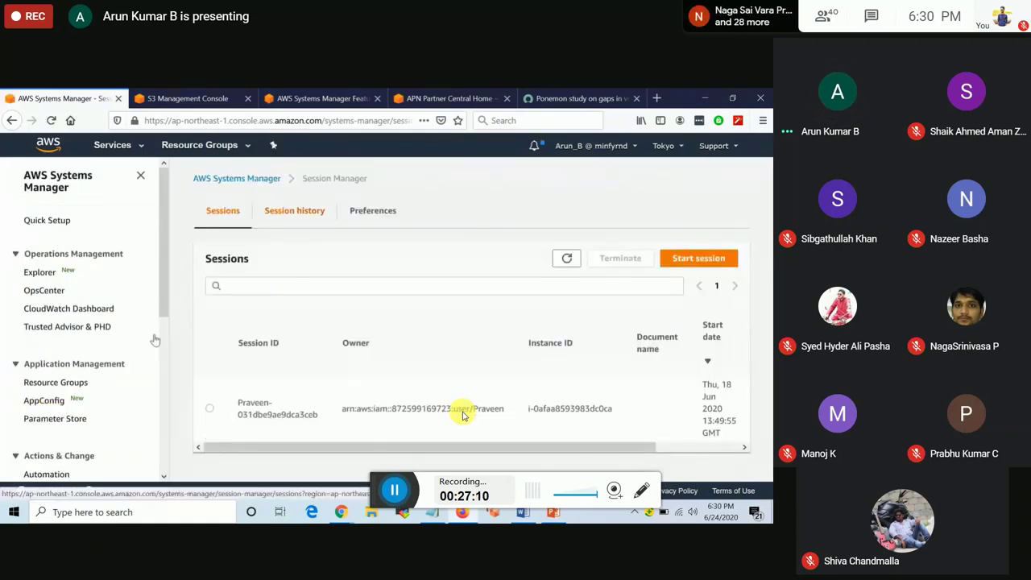
pyautogui.scroll(-3, 63, 400)
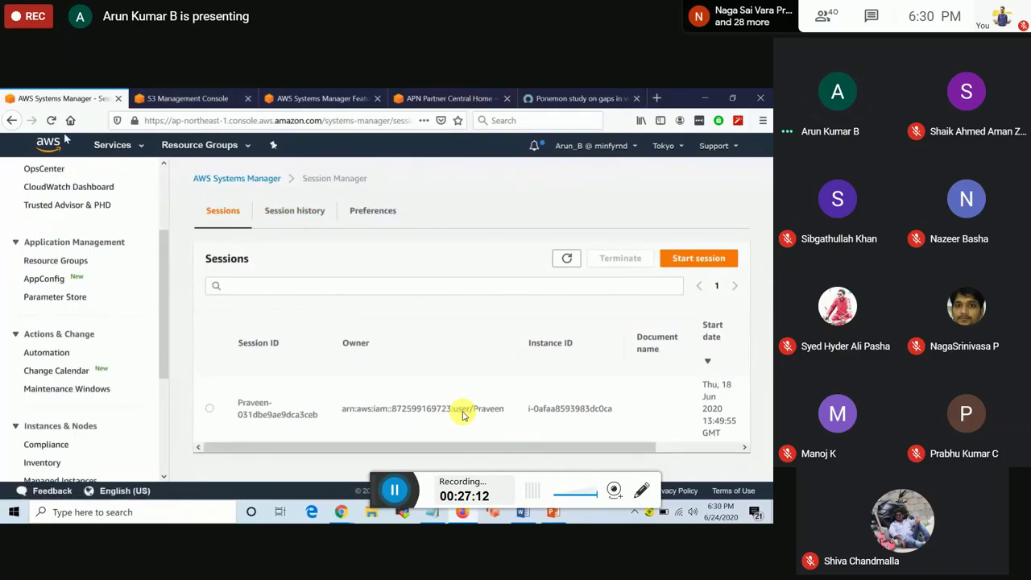
pyautogui.scroll(1, 73, 419)
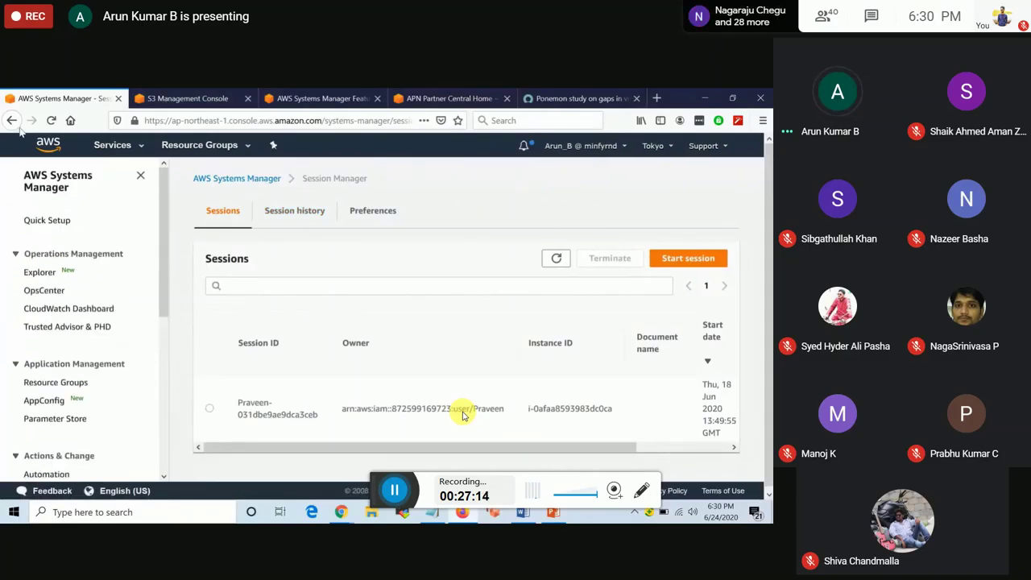
# Step: Connect to the running Security Groups demo instance from the EC2 console using Session Manager as the connection method
pyautogui.click(113, 145)
pyautogui.click(190, 243)
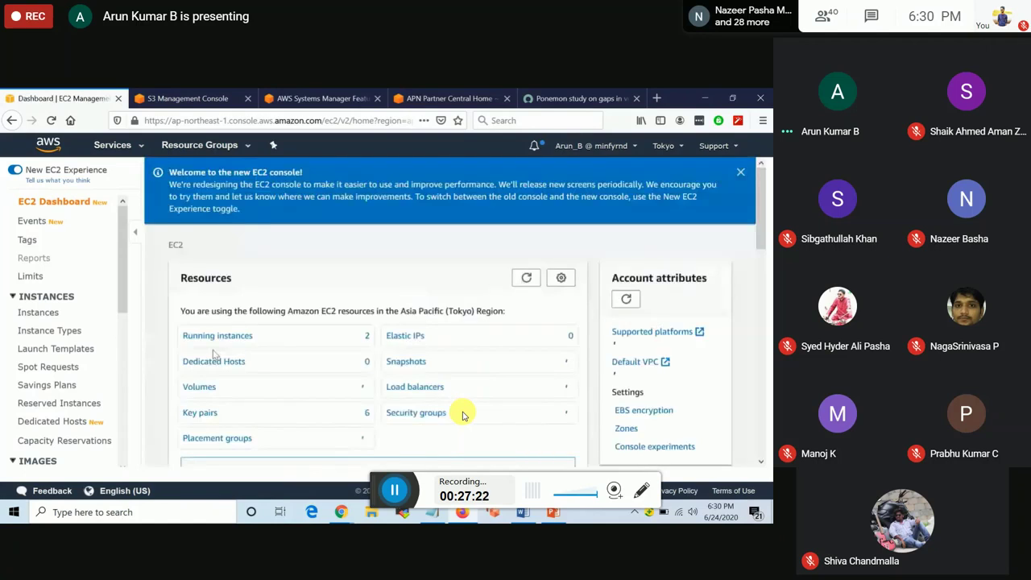
pyautogui.click(218, 335)
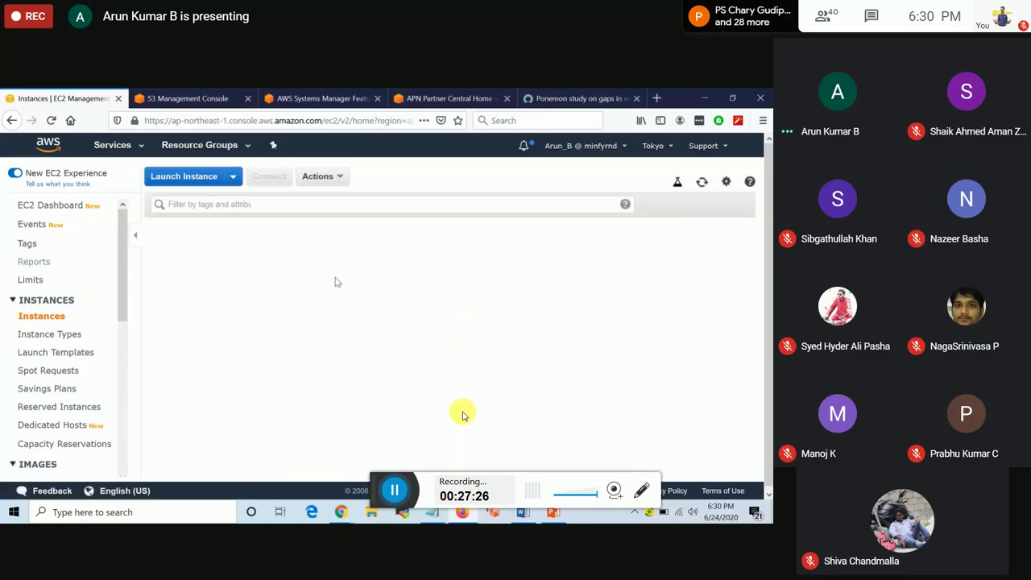
pyautogui.click(242, 267)
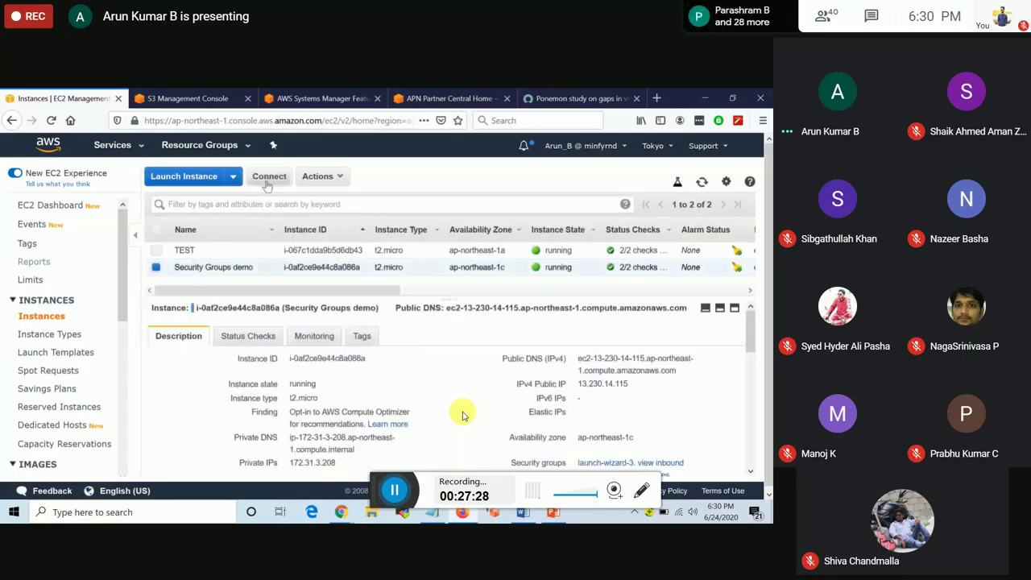
pyautogui.click(268, 177)
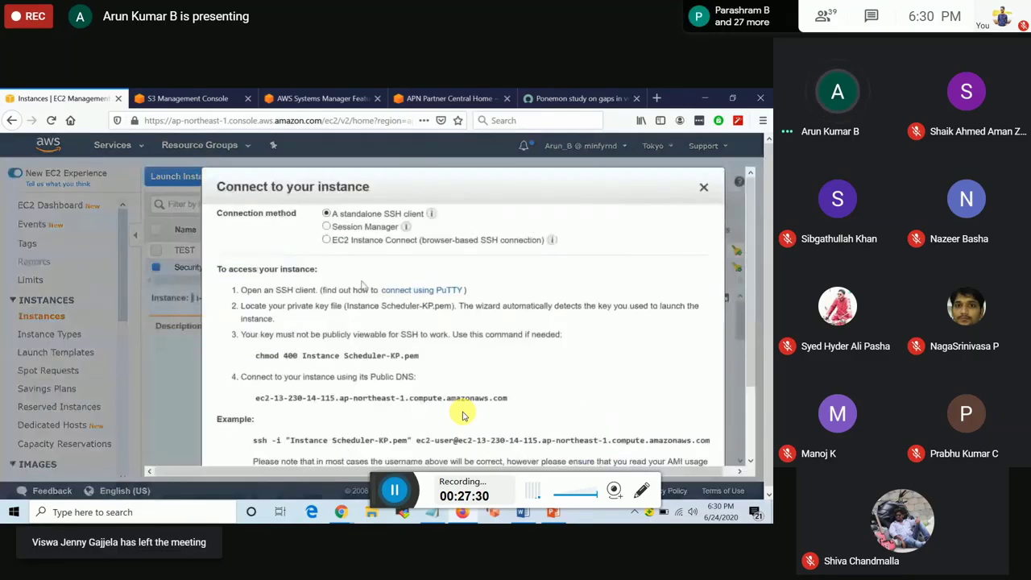
pyautogui.click(362, 229)
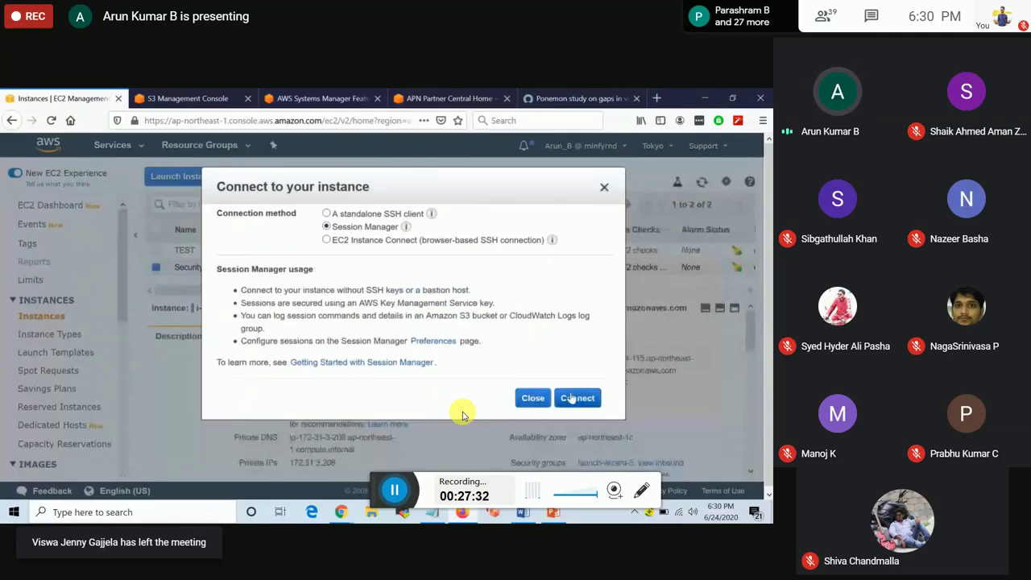
pyautogui.click(571, 400)
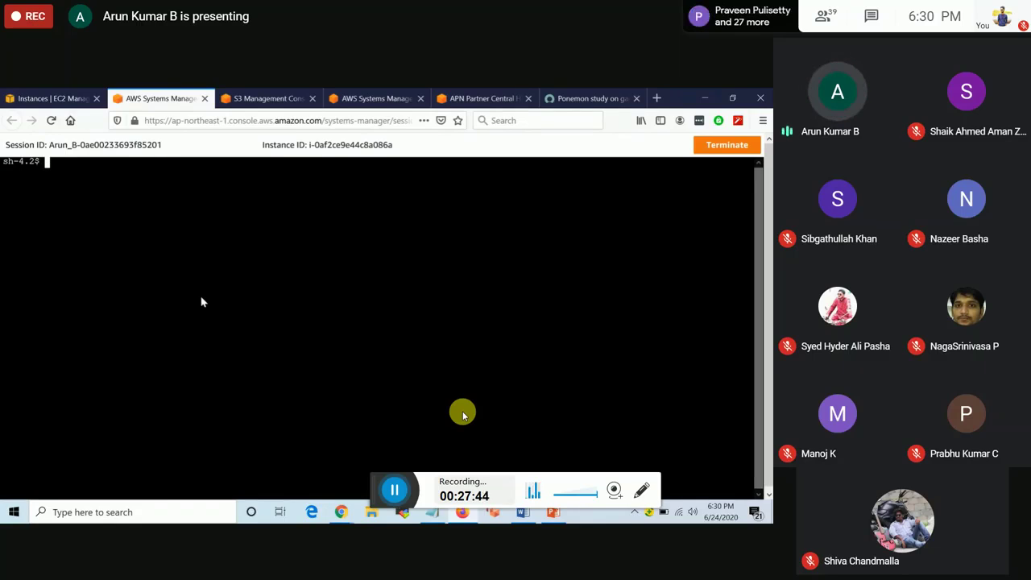
# Step: Copy "systemctl status amazon-ssm-agent" from the Notepad notes, run it in the instance session, and close the session tab
pyautogui.hotkey('alt', 'Tab')
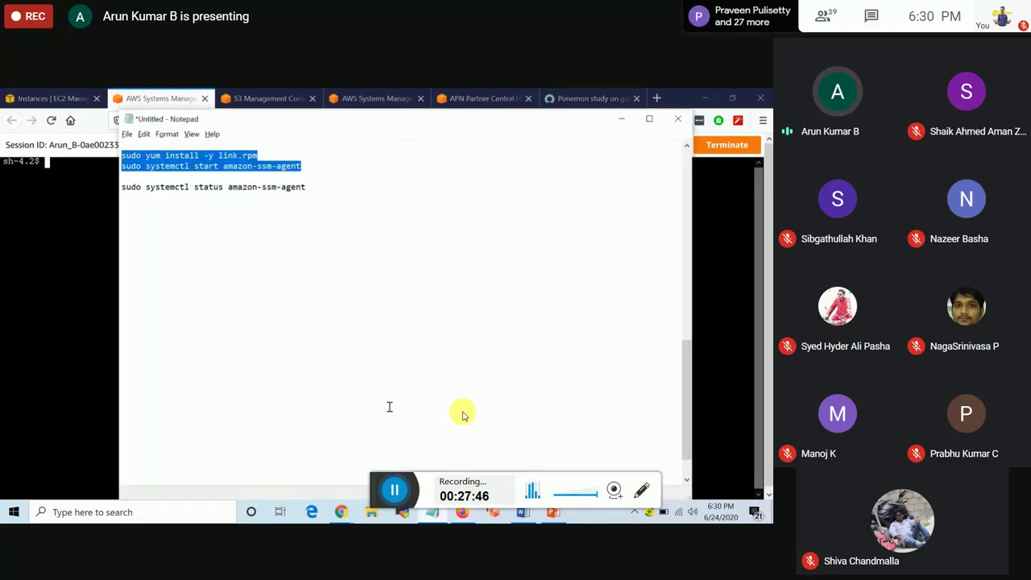
pyautogui.moveTo(143, 203)
pyautogui.mouseDown()
pyautogui.moveTo(121, 187)
pyautogui.moveTo(145, 187)
pyautogui.mouseUp()
pyautogui.hotkey('ctrl', 'c')
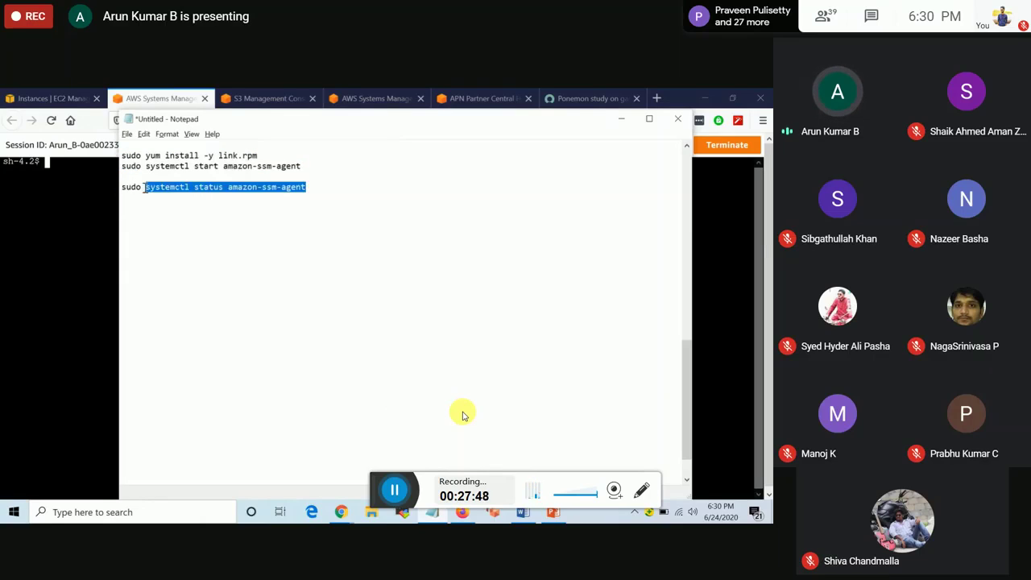
pyautogui.hotkey('alt', 'Tab')
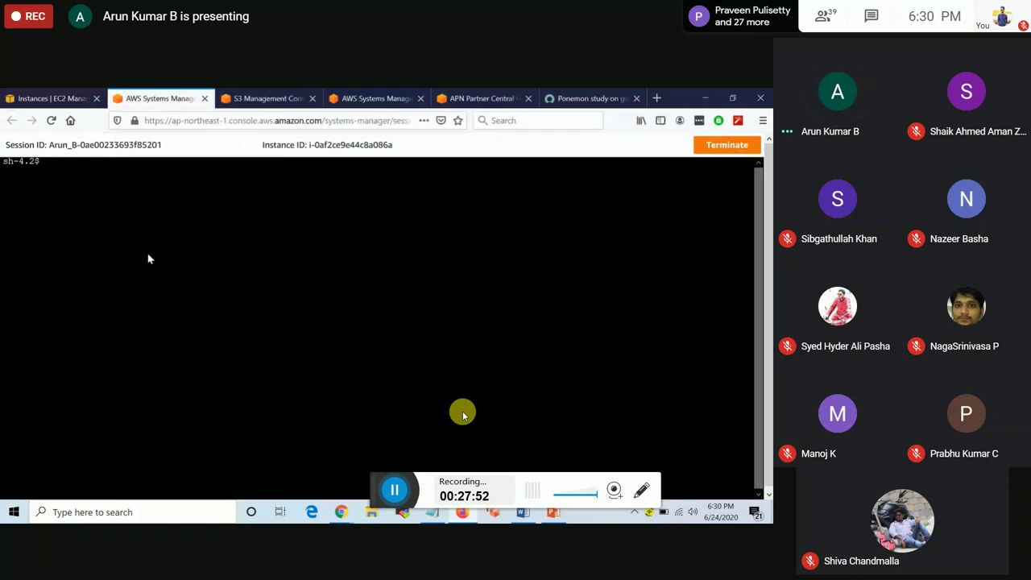
pyautogui.hotkey('ctrl', 'v')
pyautogui.press('Return')
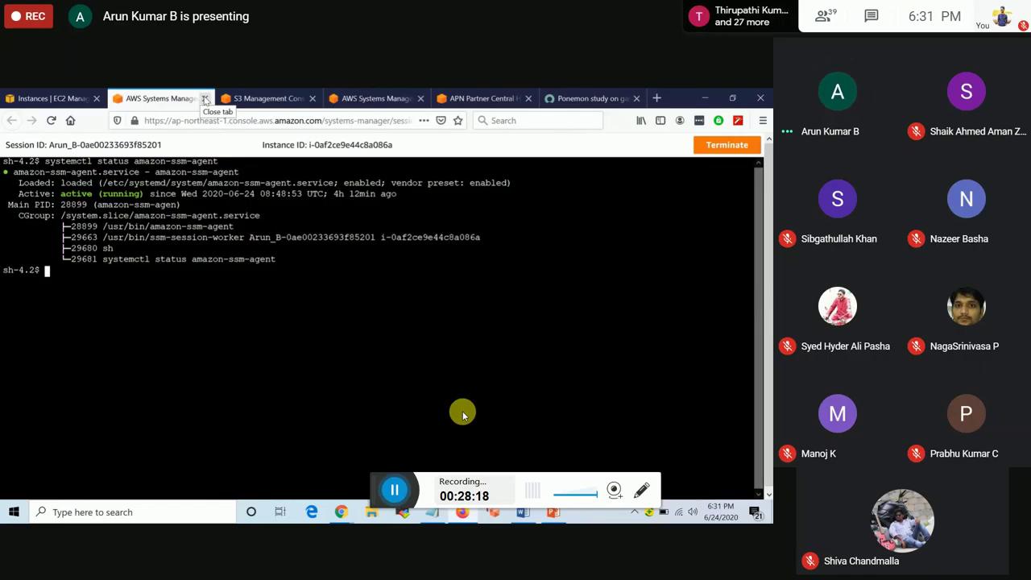
pyautogui.click(205, 99)
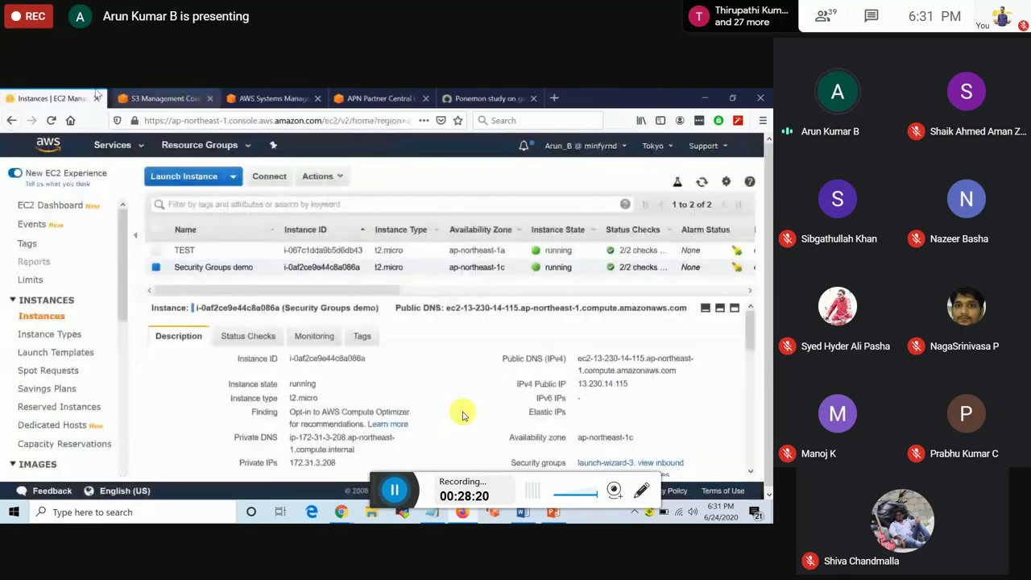
# Step: Return to the Systems Manager console and open Patch Manager
pyautogui.click(135, 152)
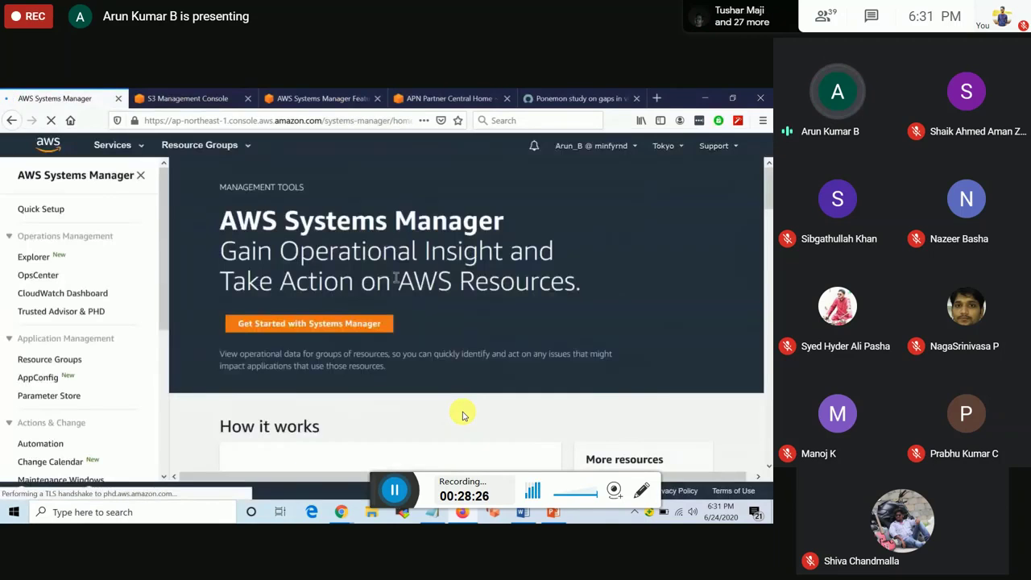
pyautogui.scroll(-5, 88, 413)
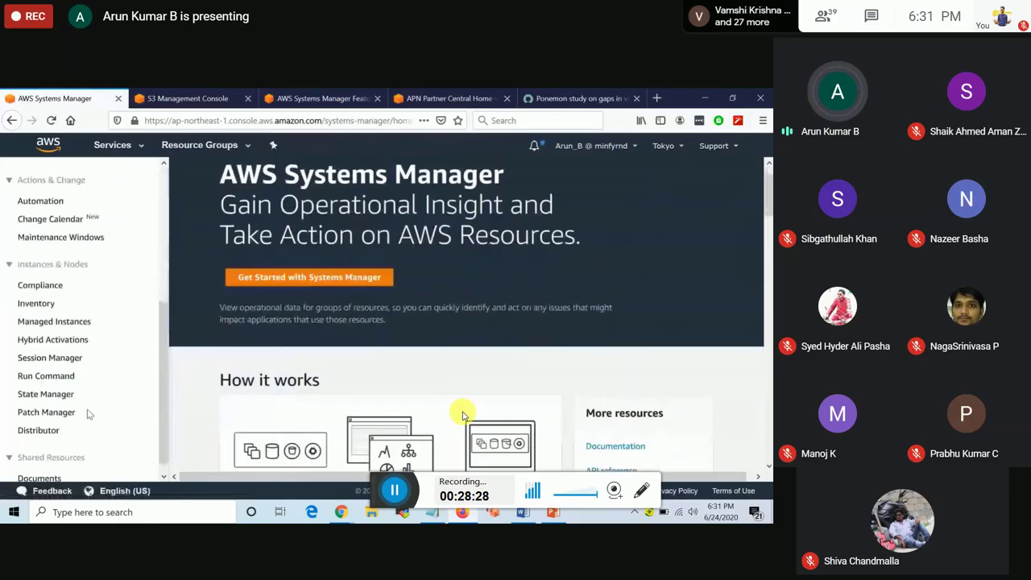
pyautogui.scroll(-1, 89, 414)
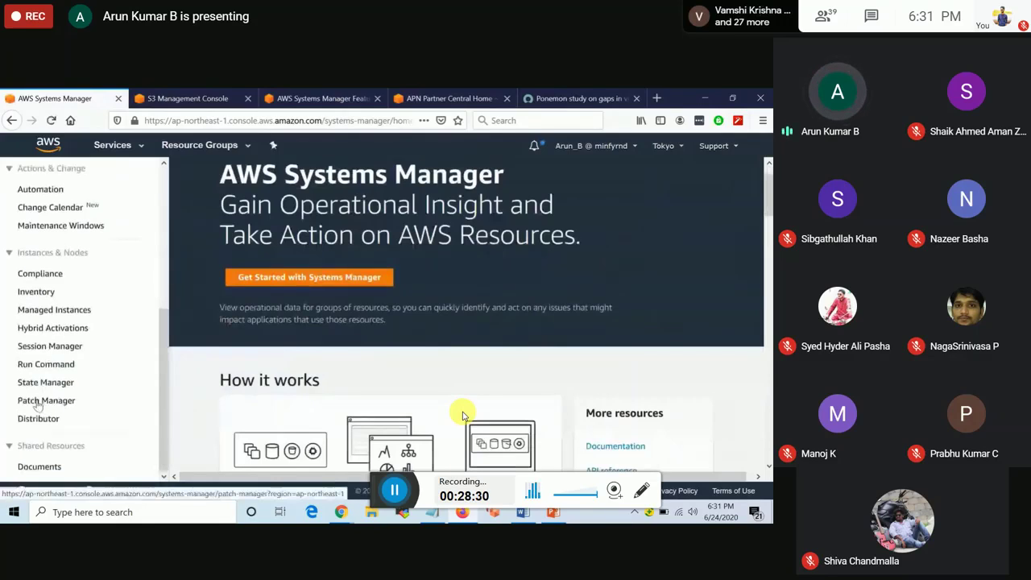
pyautogui.click(29, 404)
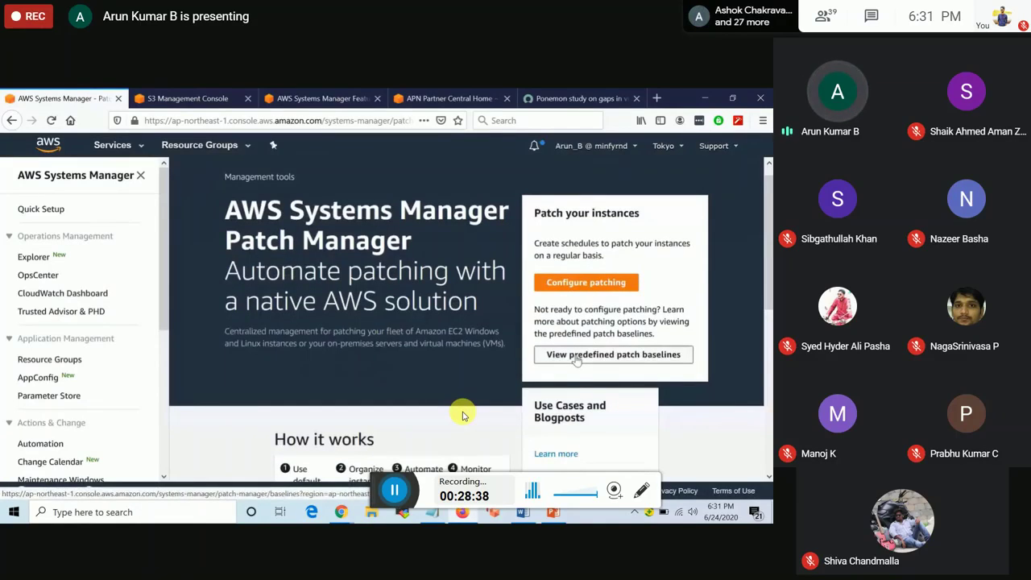
# Step: View the predefined patch baselines and look through the default baselines for each operating system
pyautogui.click(577, 358)
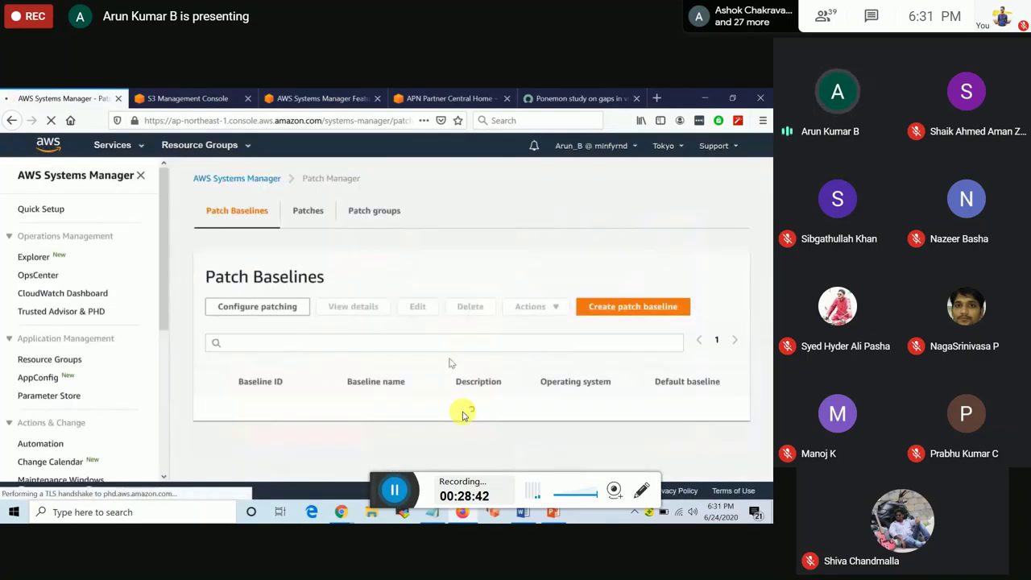
pyautogui.scroll(-1, 463, 415)
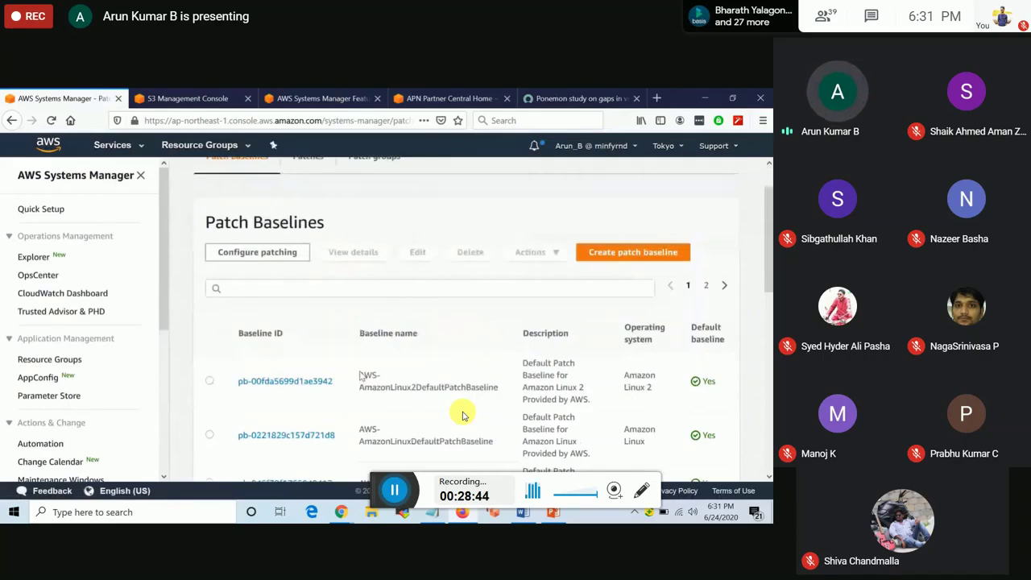
pyautogui.scroll(-2, 463, 415)
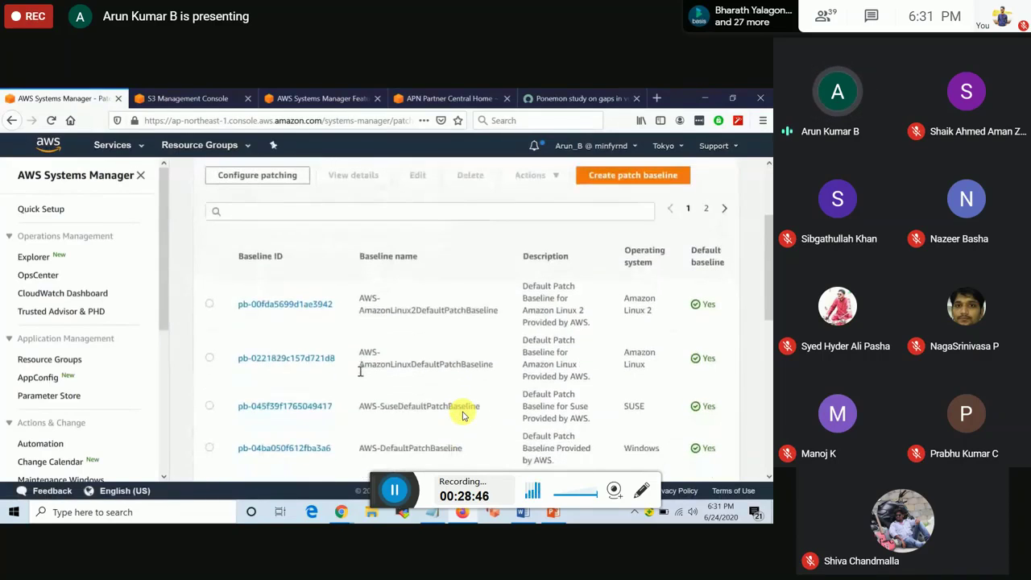
# Step: Choose Windows as the operating system for the new patch baseline
pyautogui.scroll(-1, 463, 415)
pyautogui.scroll(-1, 463, 415)
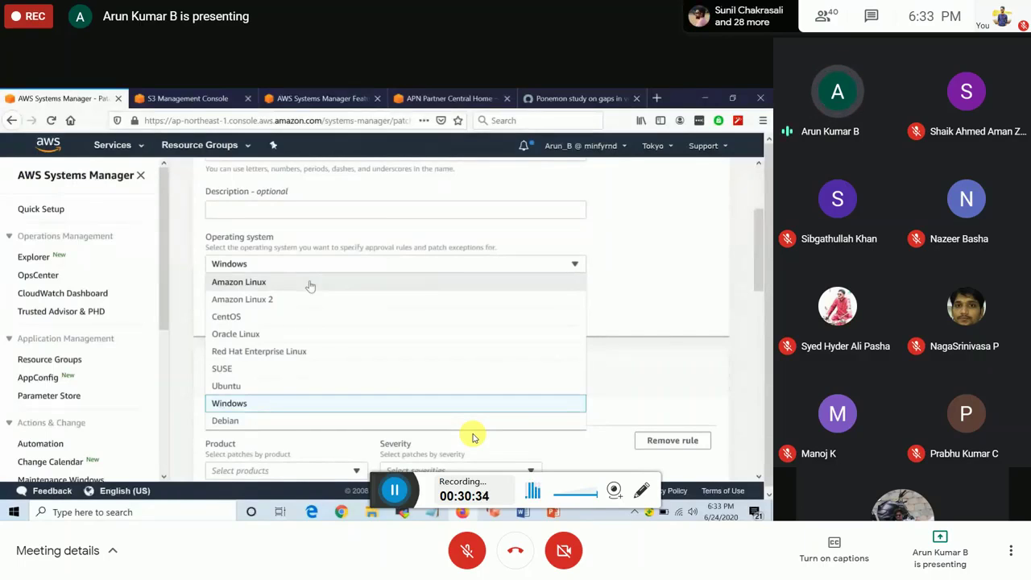
pyautogui.click(257, 410)
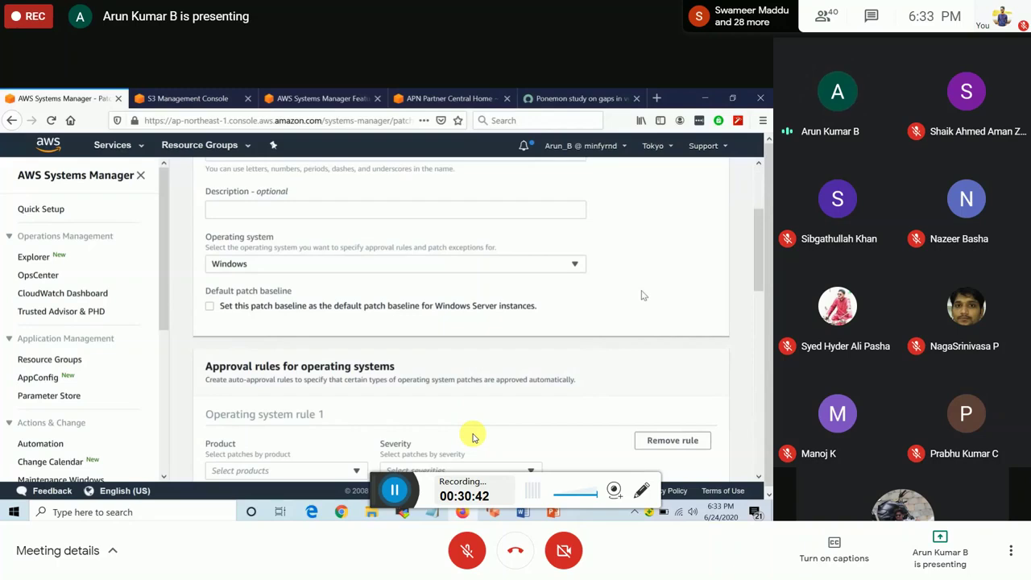
# Step: Set the product of operating system rule 1 to WindowsServer2016
pyautogui.scroll(-1, 642, 296)
pyautogui.scroll(-3, 338, 254)
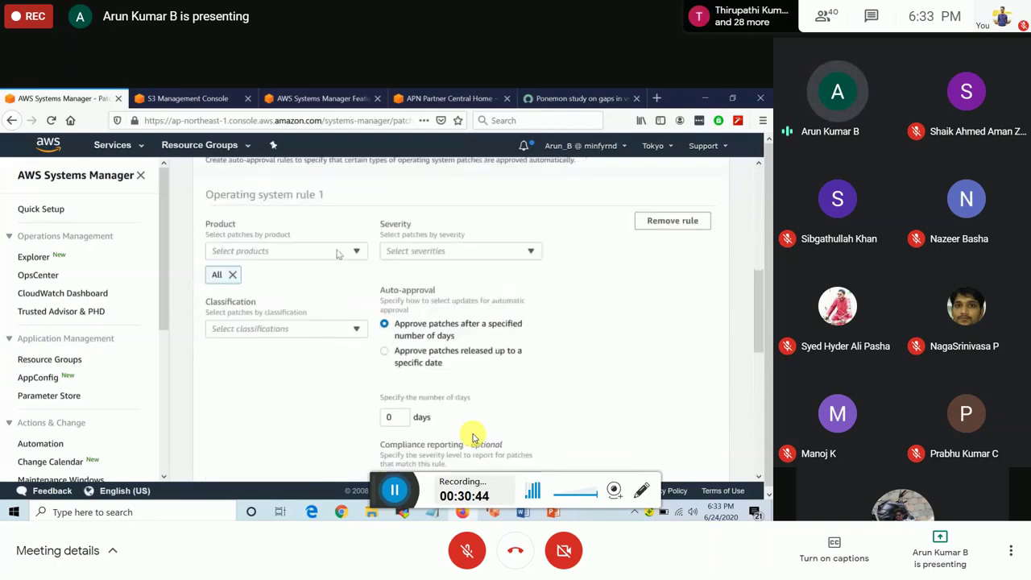
pyautogui.scroll(2, 474, 438)
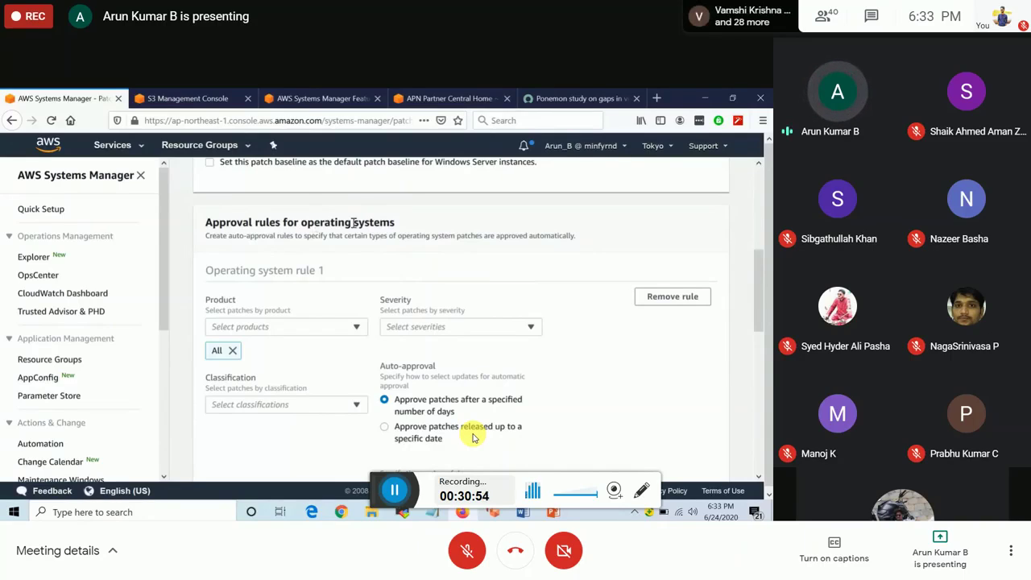
pyautogui.click(297, 326)
pyautogui.scroll(-1, 291, 284)
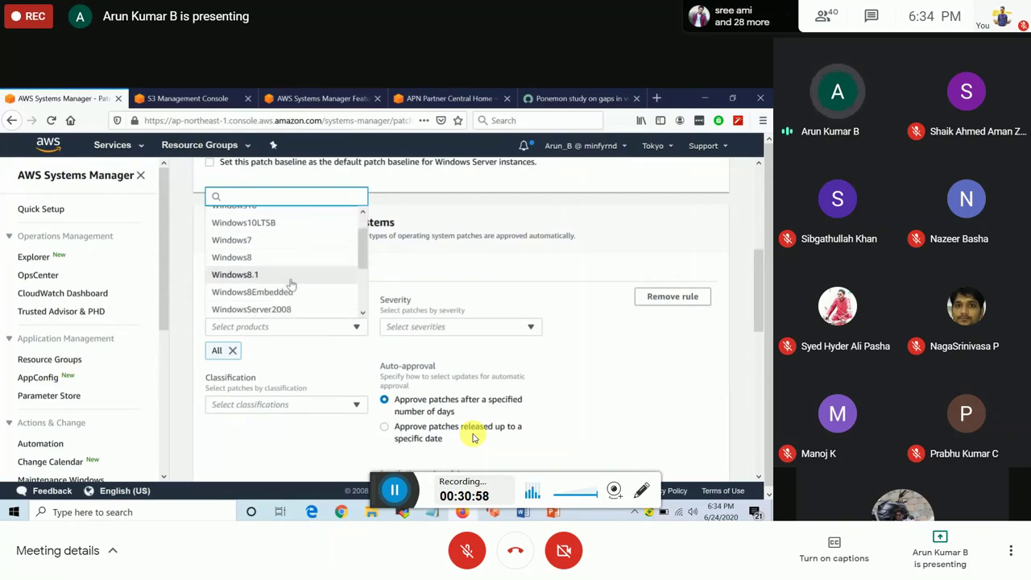
pyautogui.scroll(-2, 291, 285)
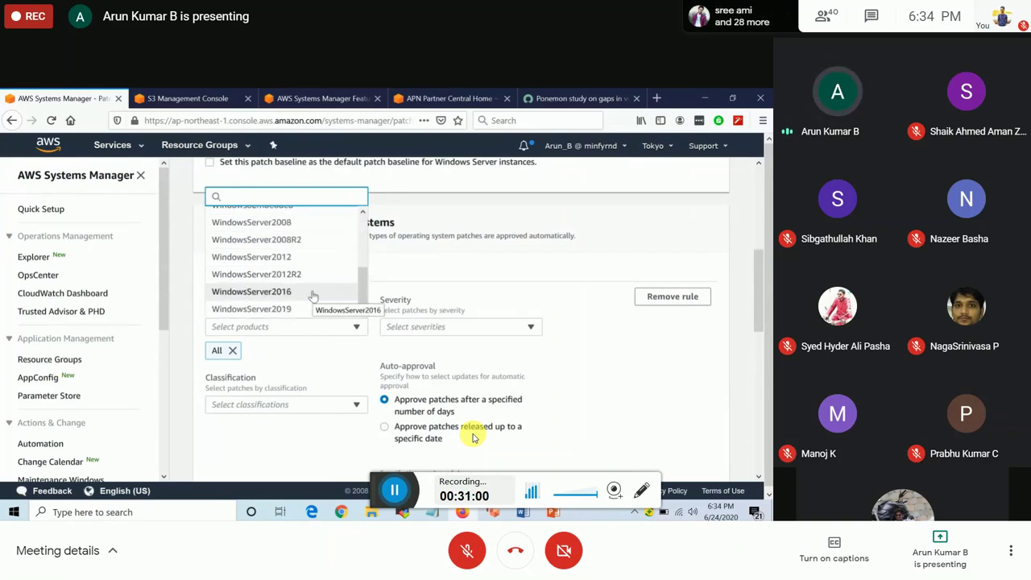
pyautogui.click(313, 293)
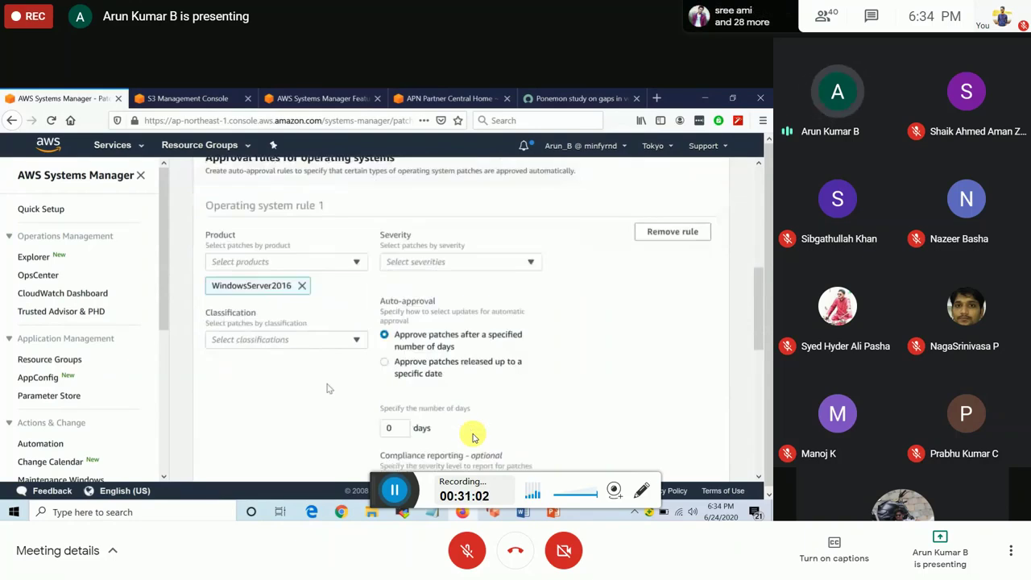
# Step: Set the patch classification of operating system rule 1 to All
pyautogui.click(281, 342)
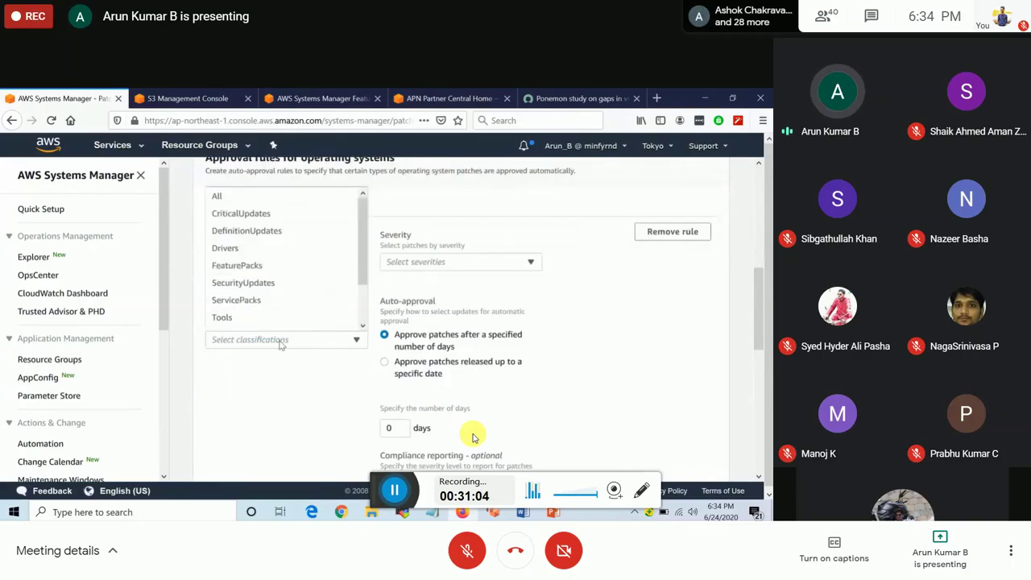
pyautogui.scroll(1, 313, 254)
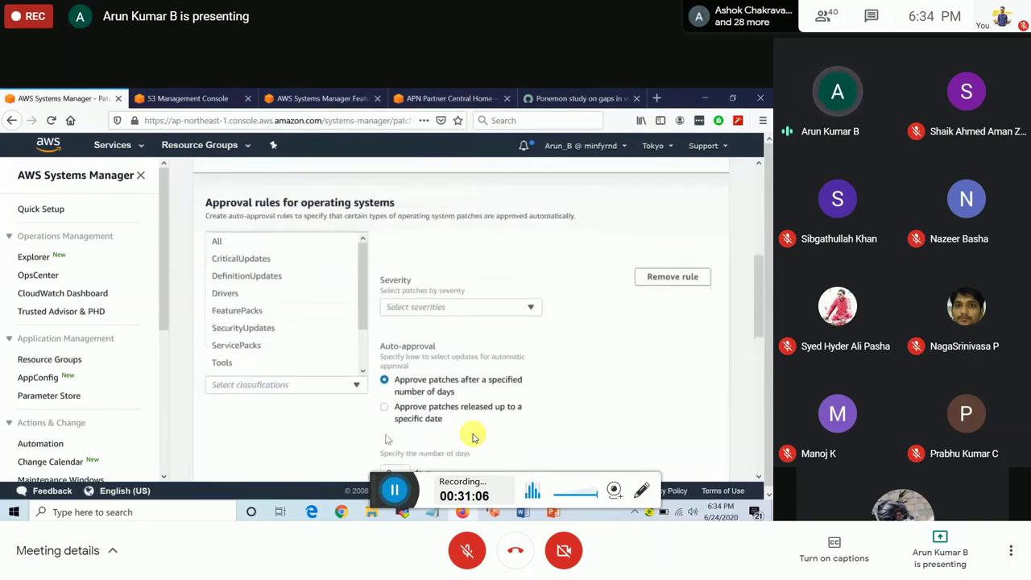
pyautogui.click(270, 385)
pyautogui.click(271, 385)
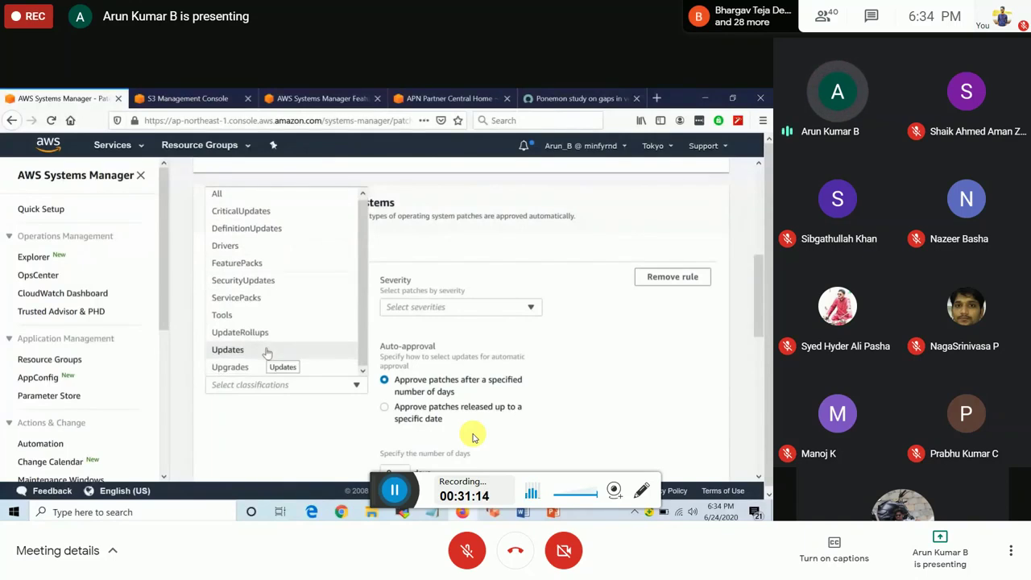
pyautogui.click(225, 199)
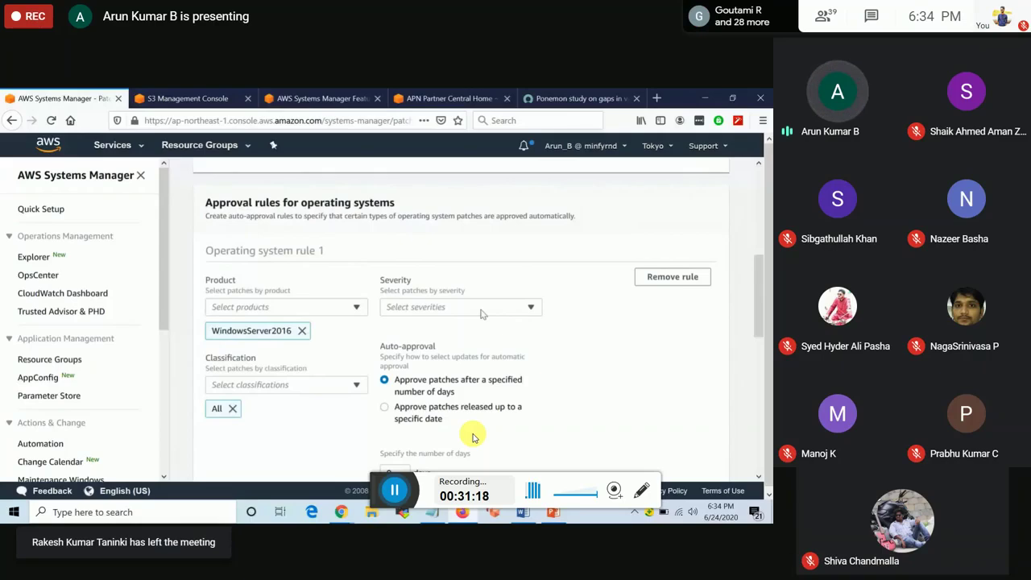
# Step: Set the severity of operating system rule 1 to Critical and highlight its auto-approval number of days
pyautogui.click(483, 310)
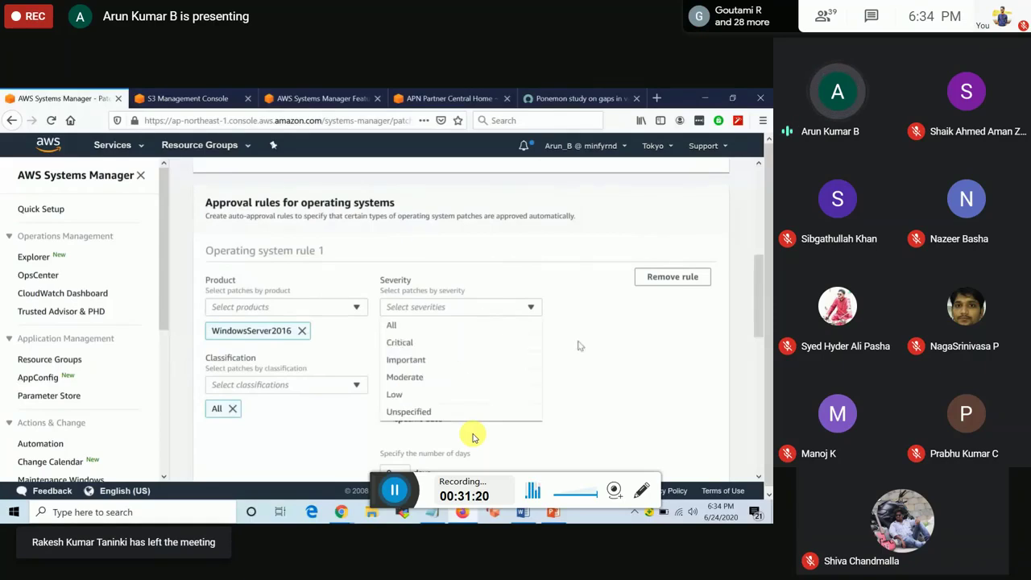
pyautogui.click(435, 344)
pyautogui.scroll(-3, 474, 436)
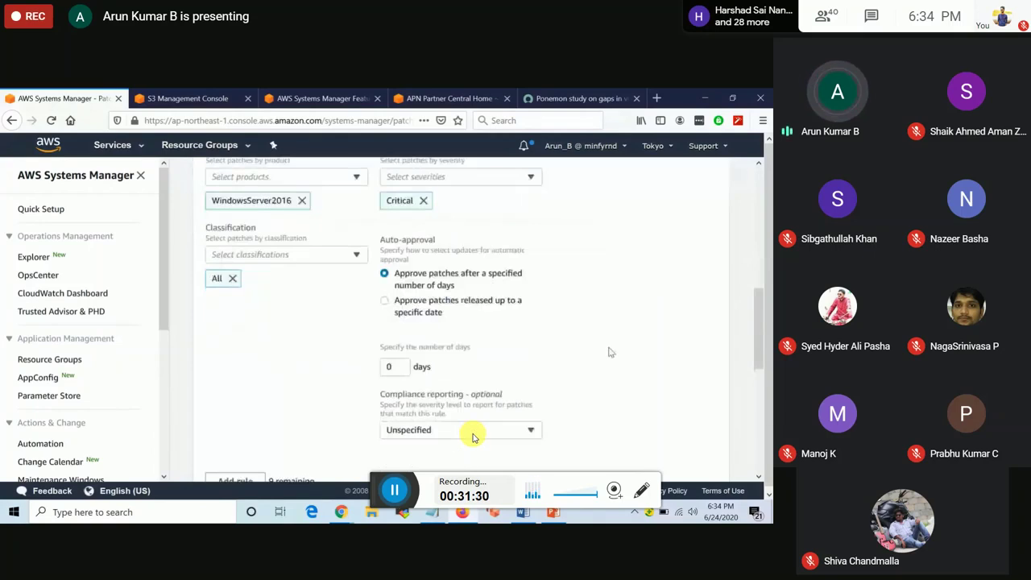
pyautogui.click(399, 366)
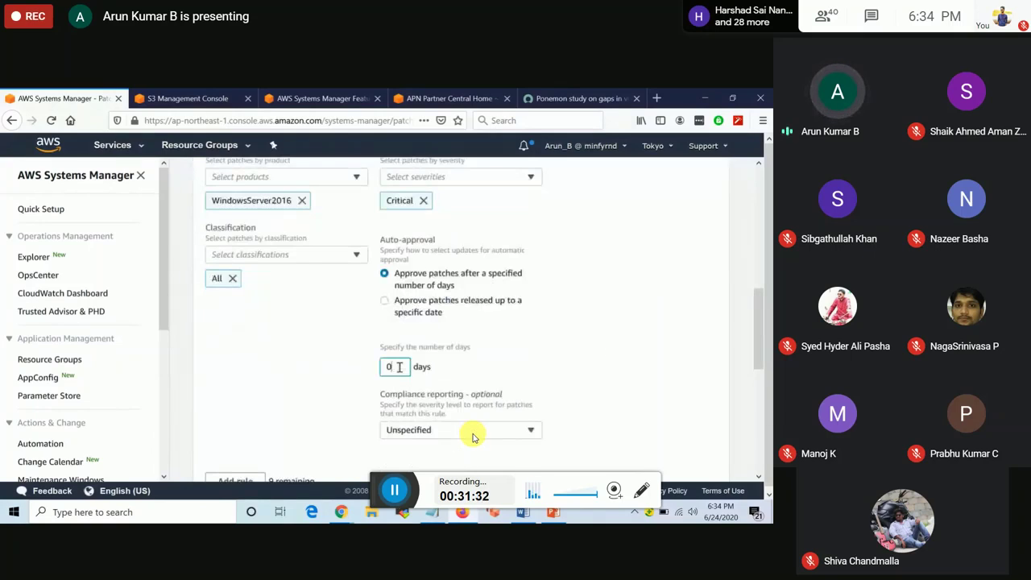
pyautogui.doubleClick(399, 367)
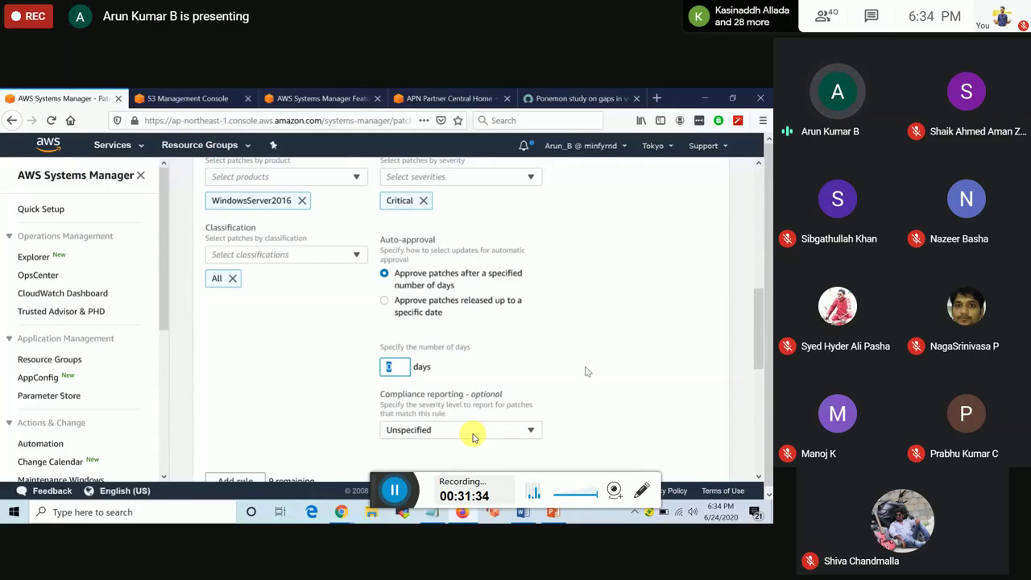
pyautogui.click(506, 368)
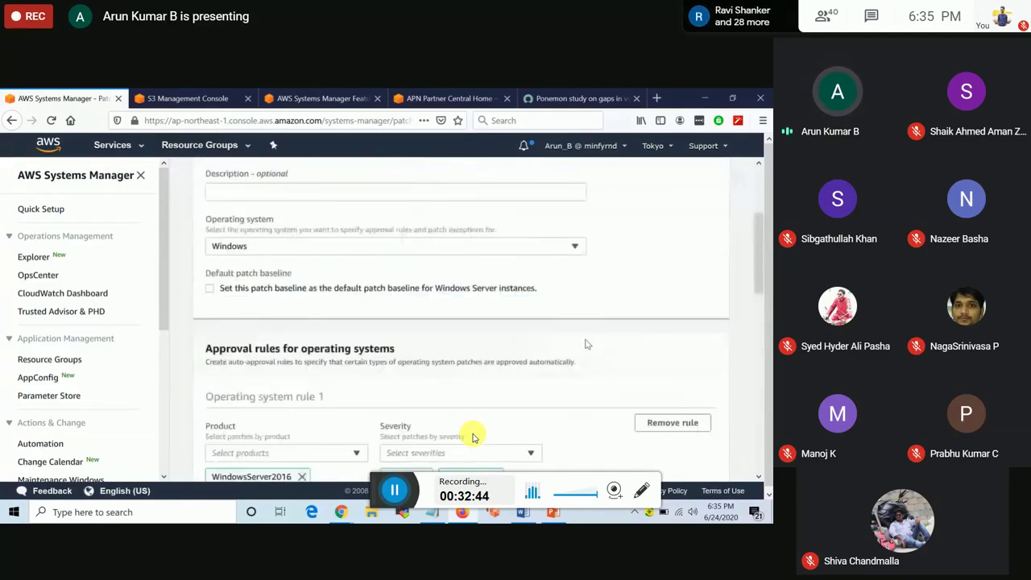
# Step: Add an auto-approval rule for applications to the patch baseline
pyautogui.scroll(-6, 473, 436)
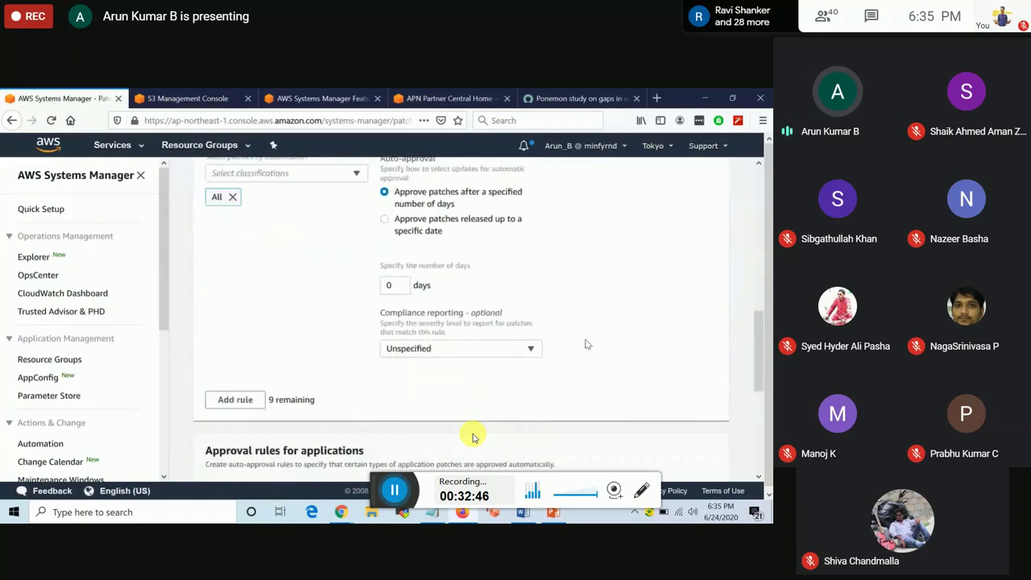
pyautogui.scroll(-3, 473, 436)
pyautogui.scroll(-1, 473, 436)
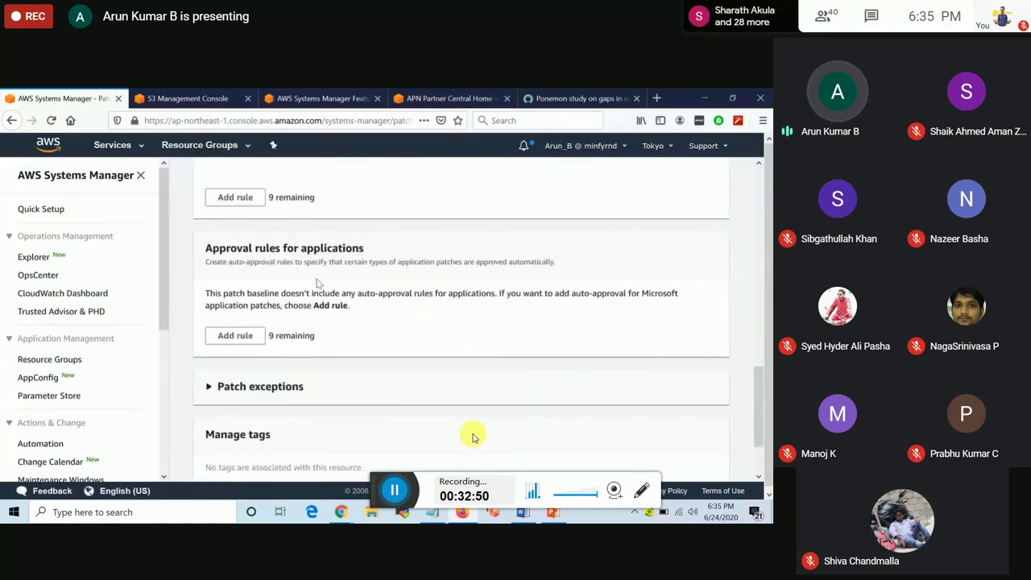
pyautogui.click(234, 335)
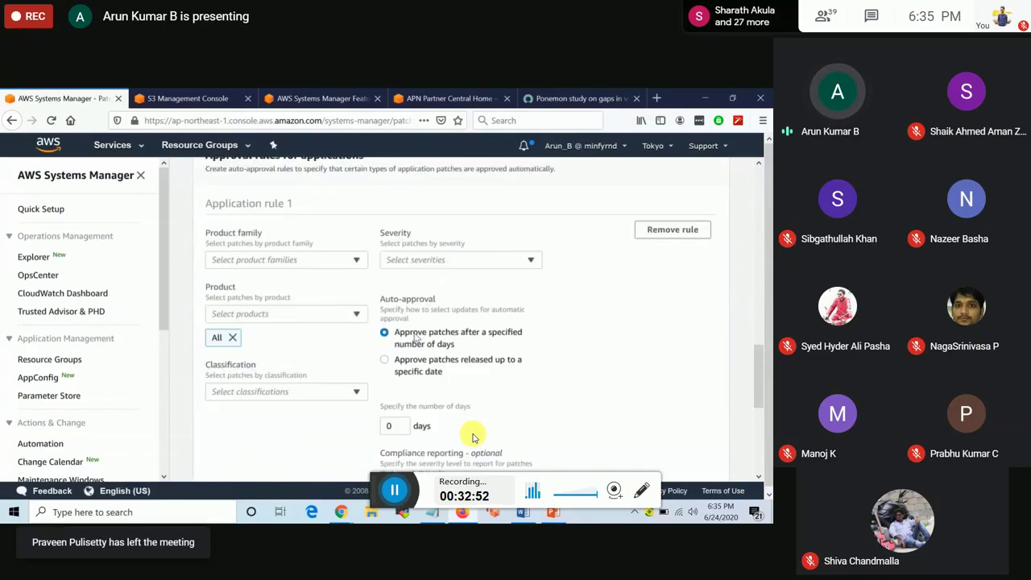
# Step: Browse the product families available for application rule 1, from Active Directory through Microsoft products to Office and Silverlight, without choosing one
pyautogui.scroll(-1, 415, 338)
pyautogui.click(286, 195)
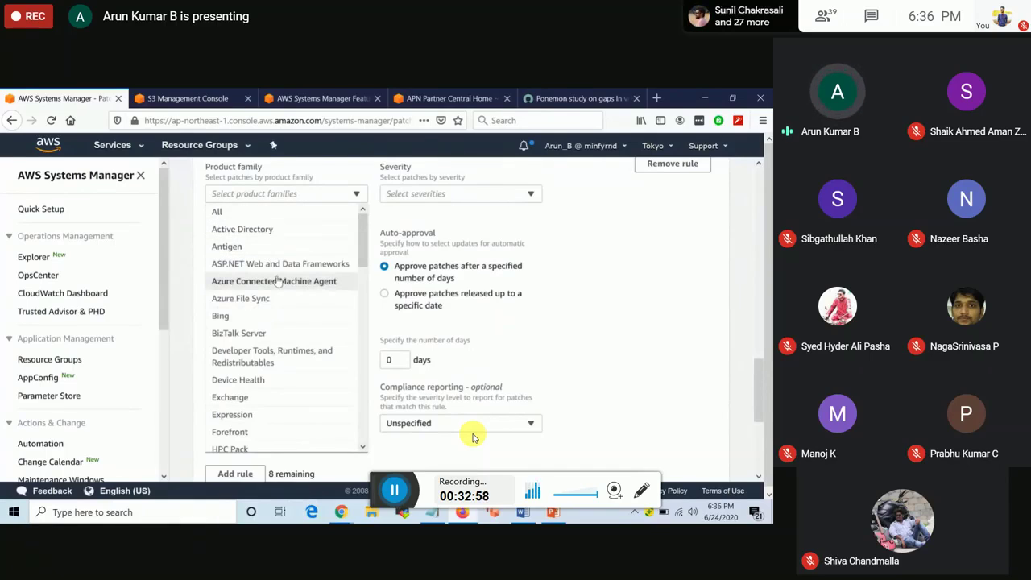
pyautogui.scroll(-2, 277, 338)
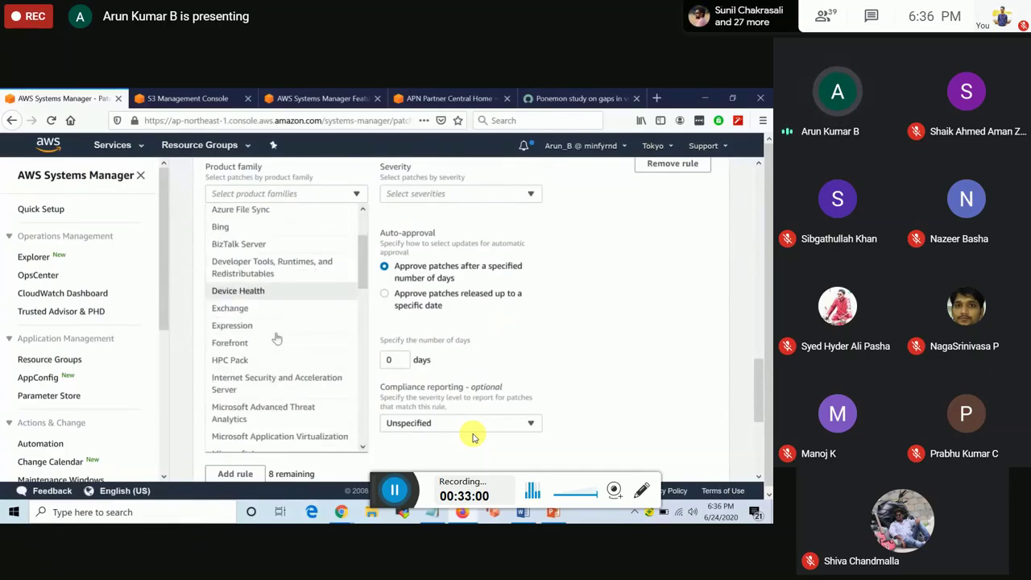
pyautogui.scroll(-1, 277, 338)
pyautogui.scroll(-2, 274, 414)
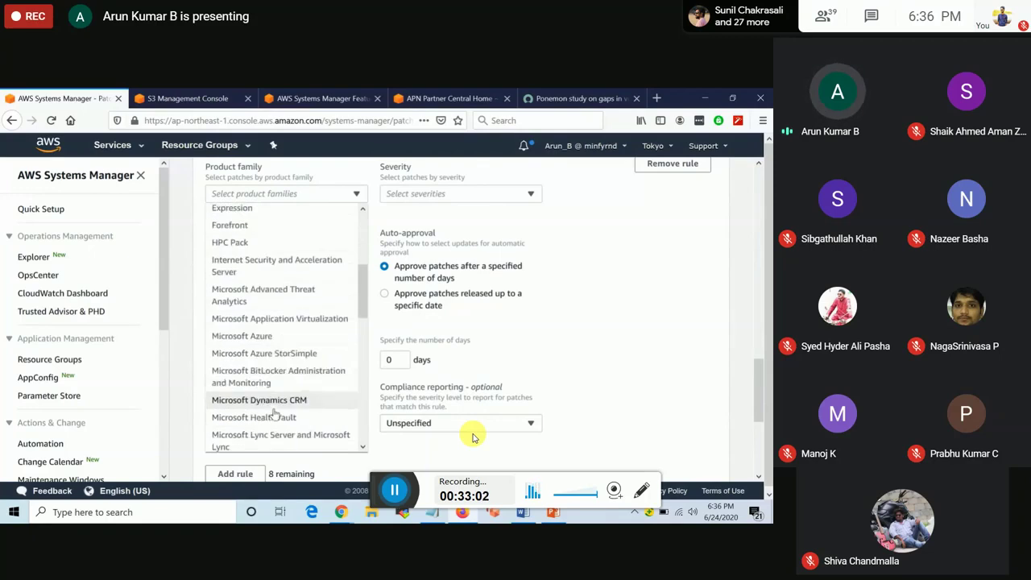
pyautogui.scroll(-1, 274, 413)
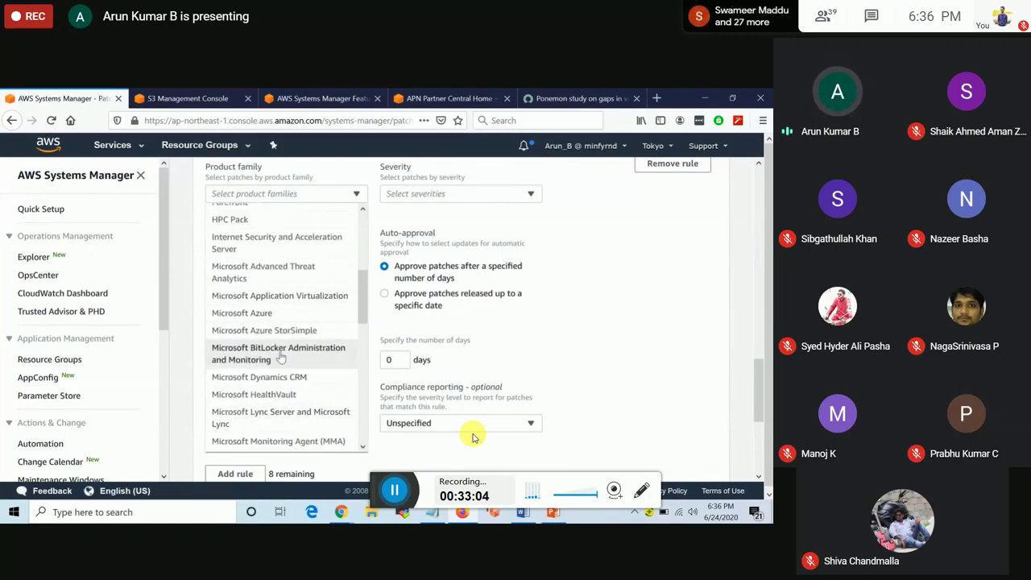
pyautogui.scroll(-4, 280, 357)
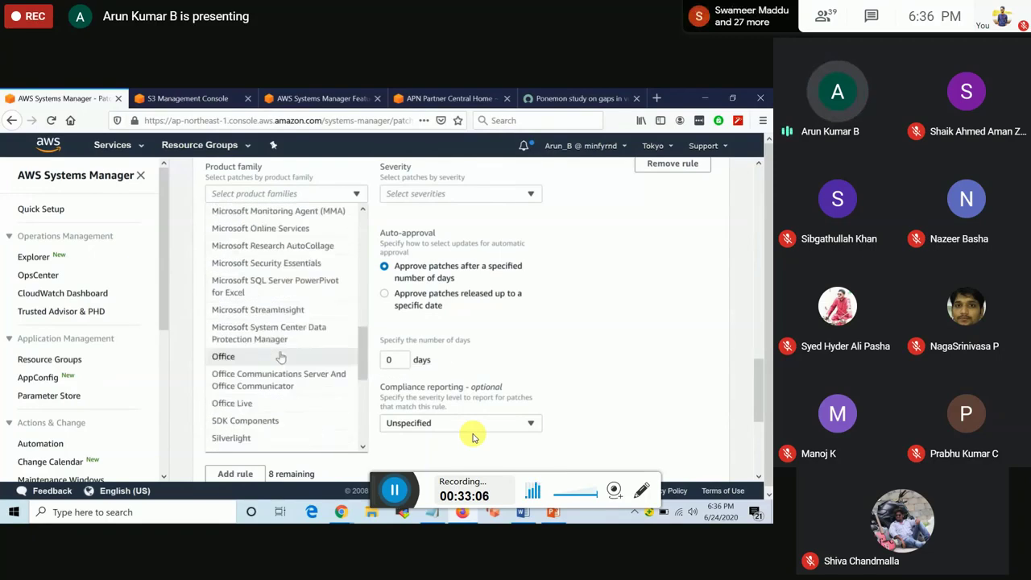
pyautogui.click(620, 320)
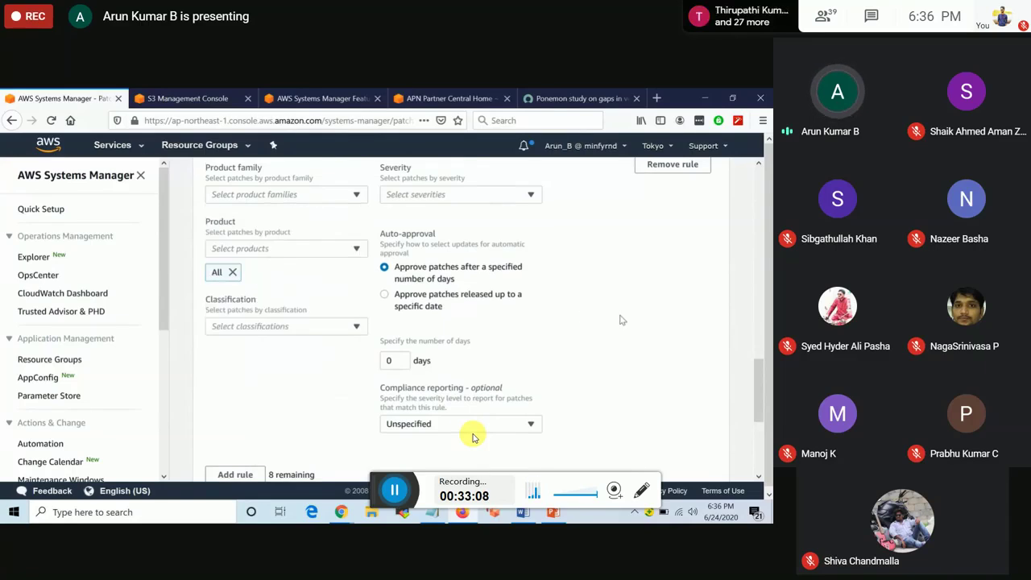
# Step: Review the settings of operating system rule 1 and application rule 1 in the new patch baseline
pyautogui.scroll(6, 623, 320)
pyautogui.scroll(-3, 620, 320)
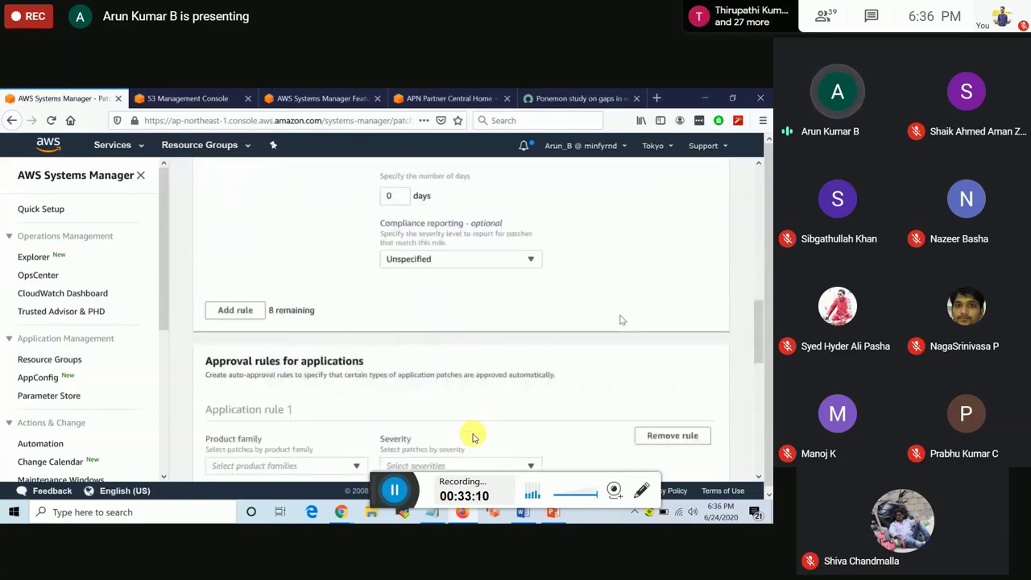
pyautogui.scroll(-3, 621, 320)
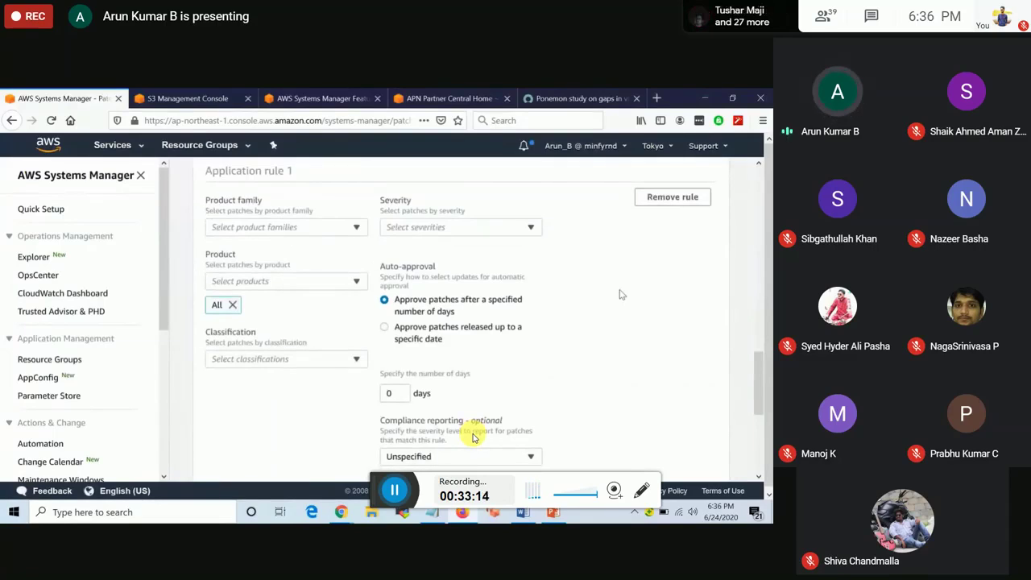
pyautogui.scroll(2, 621, 295)
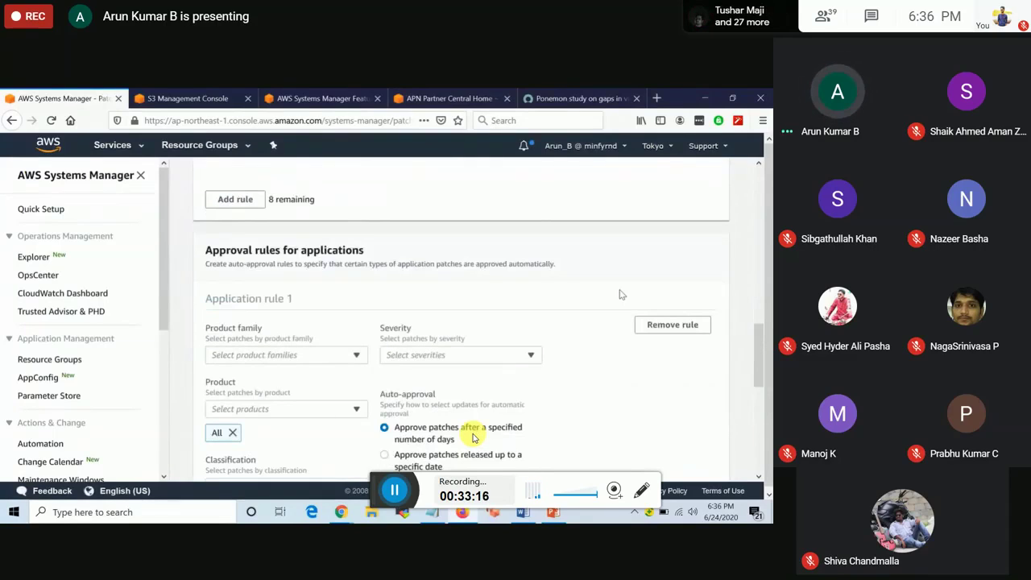
pyautogui.scroll(6, 474, 438)
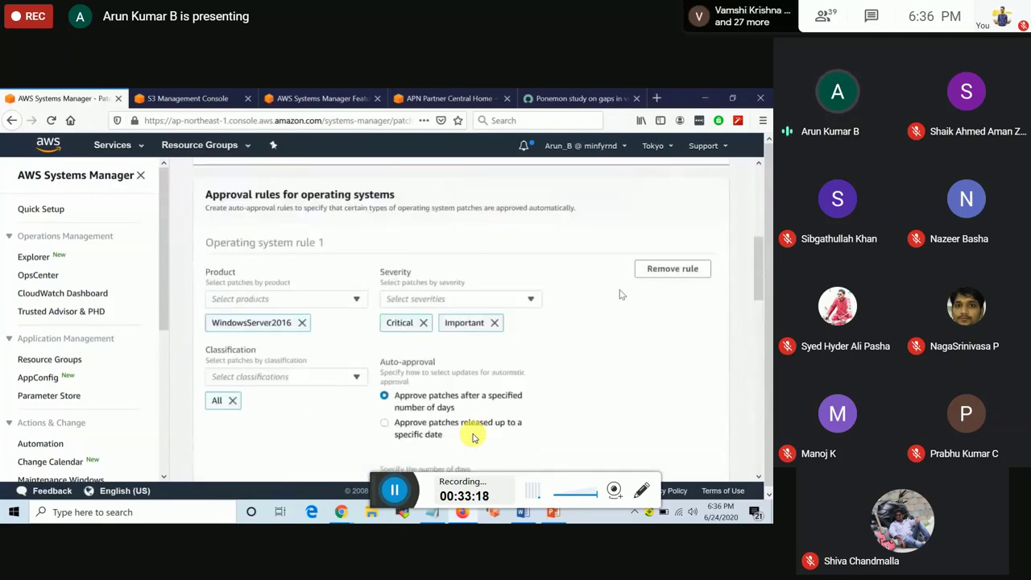
pyautogui.scroll(-2, 474, 438)
pyautogui.scroll(-2, 620, 295)
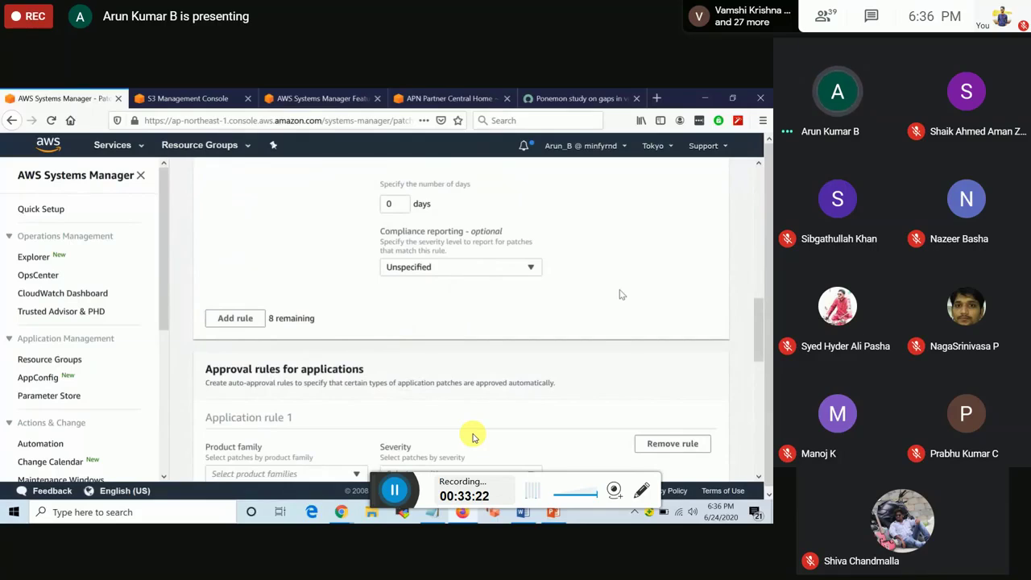
# Step: Expand the patch exceptions and examine the approved patches, rejected patches, rejected patches action and tag options
pyautogui.scroll(-1, 621, 295)
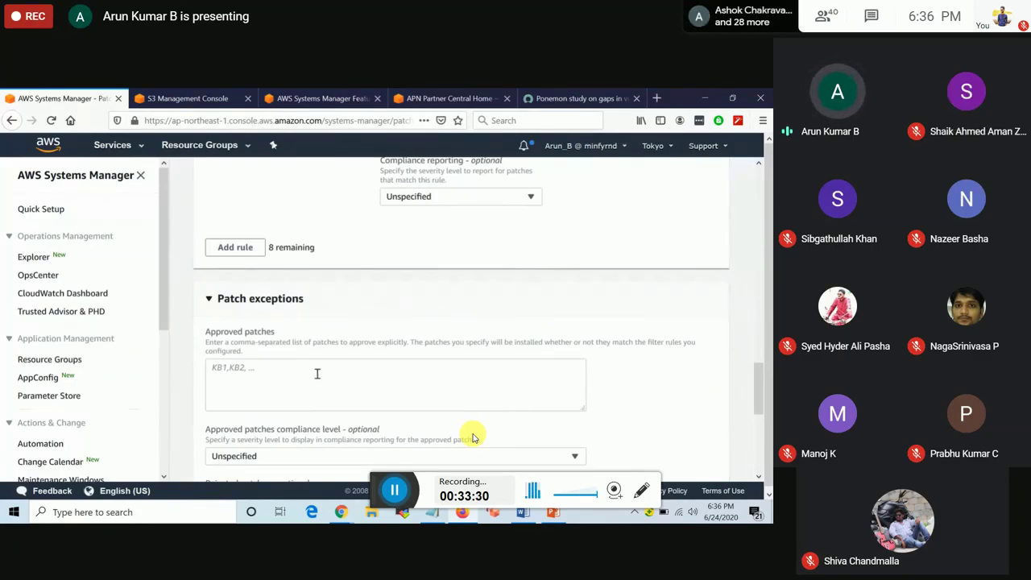
pyautogui.scroll(-3, 317, 373)
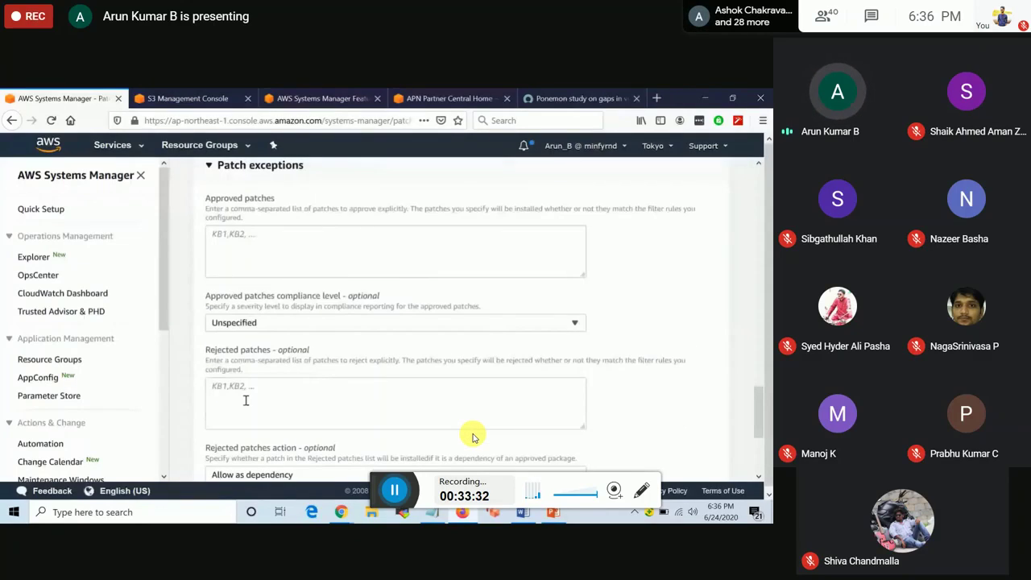
pyautogui.click(246, 401)
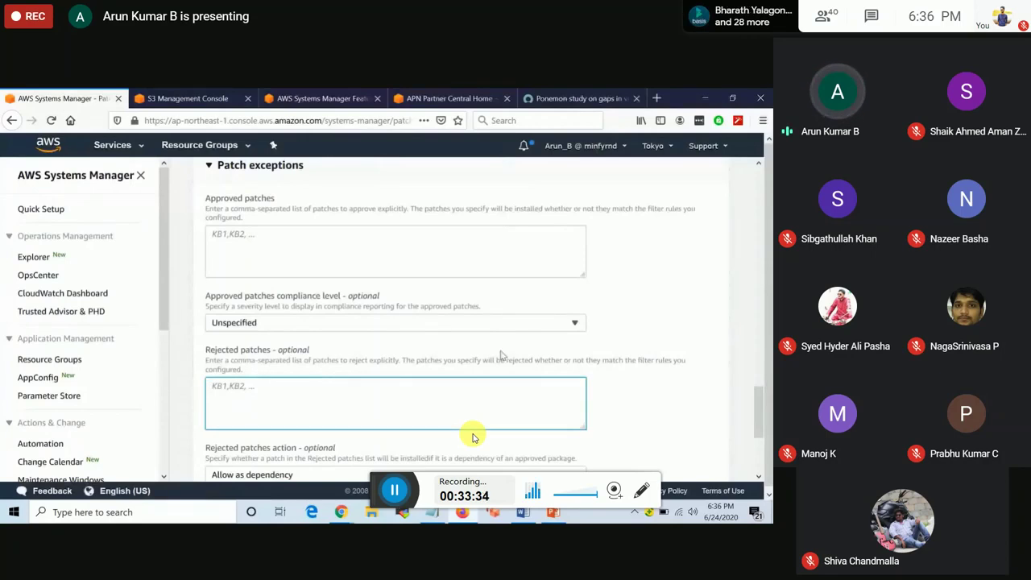
pyautogui.scroll(-3, 503, 354)
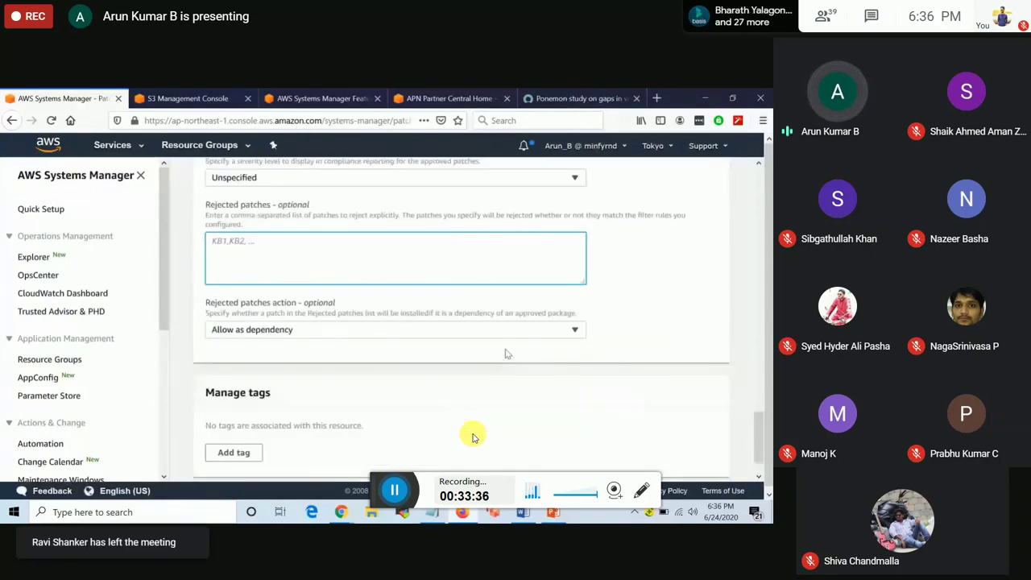
pyautogui.scroll(-1, 643, 356)
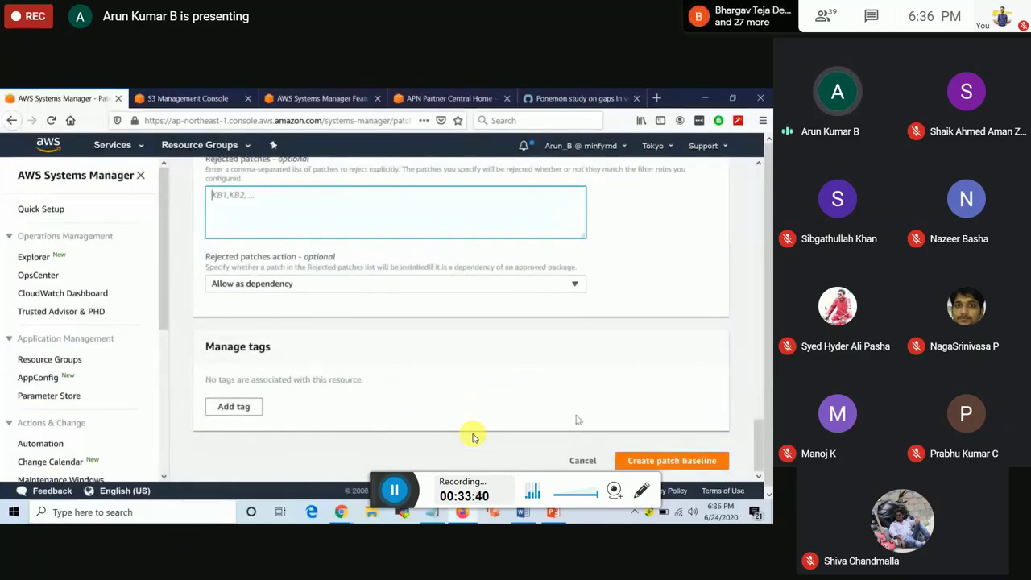
# Step: Leave the new patch baseline form without creating the baseline and look through the list of existing patch baselines
pyautogui.scroll(15, 401, 356)
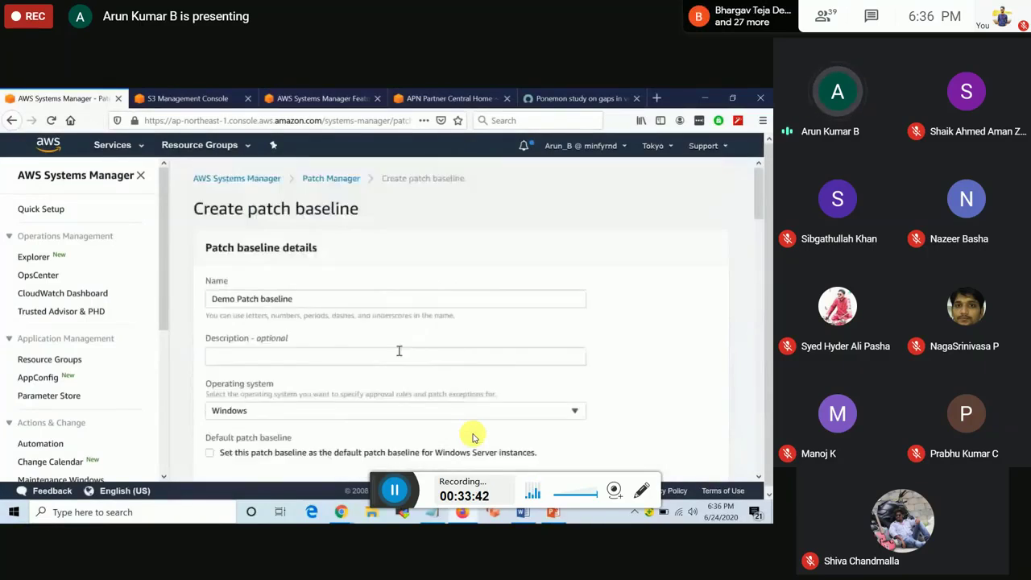
pyautogui.scroll(-1, 398, 351)
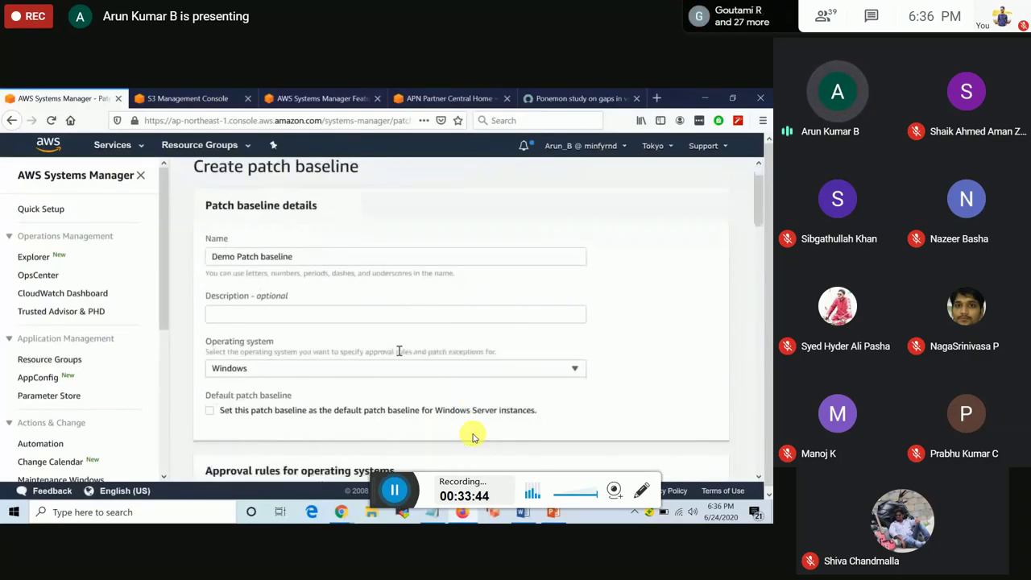
pyautogui.scroll(-10, 473, 436)
pyautogui.hotkey('alt', 'Left')
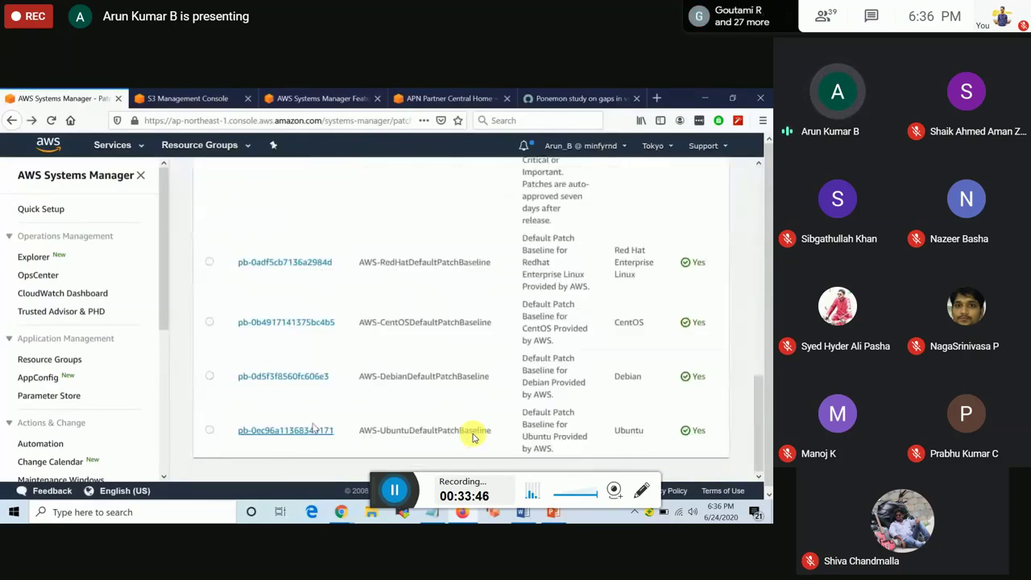
pyautogui.scroll(3, 473, 436)
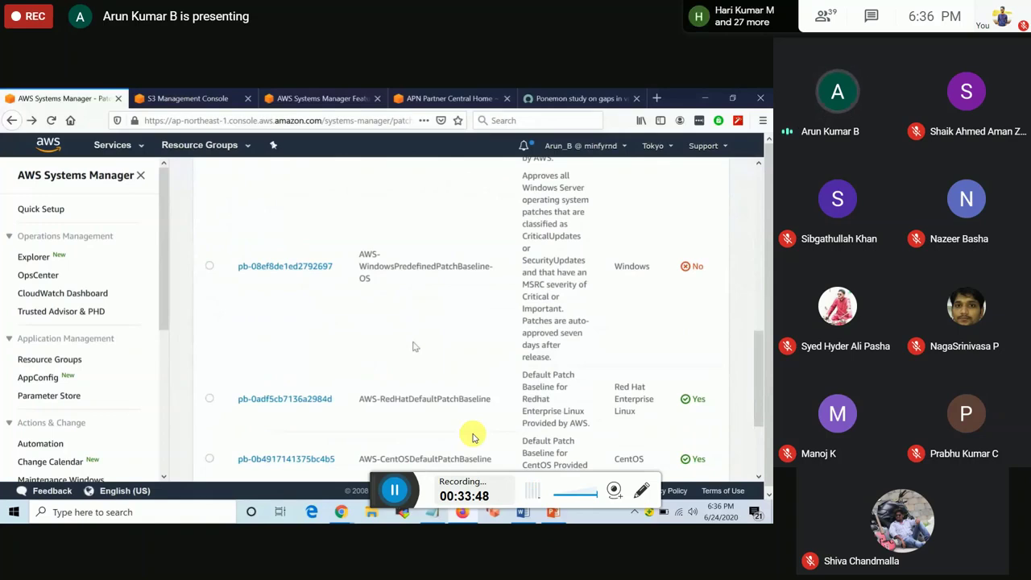
pyautogui.scroll(5, 473, 436)
pyautogui.scroll(3, 473, 436)
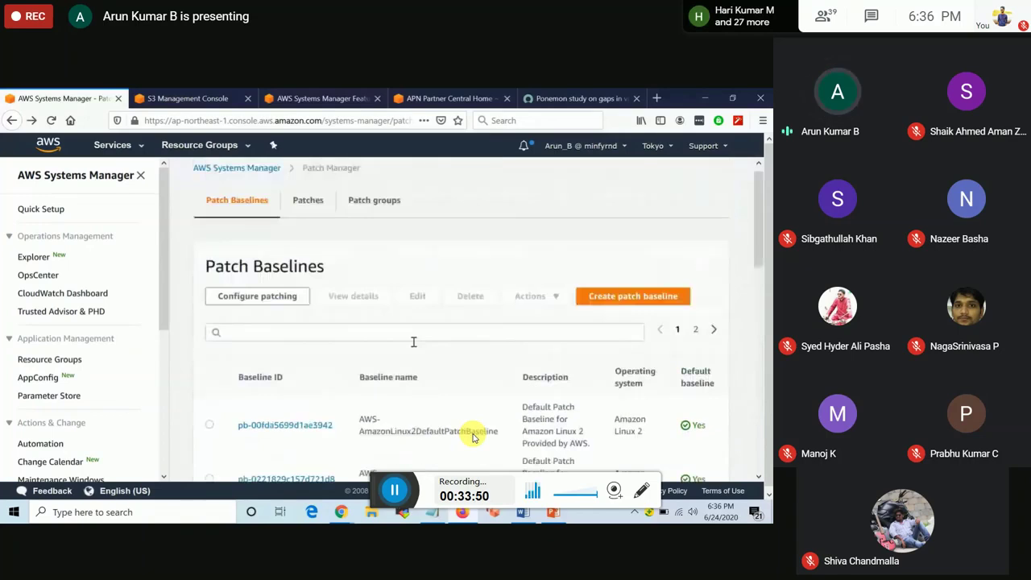
pyautogui.scroll(-10, 473, 436)
pyautogui.scroll(10, 473, 436)
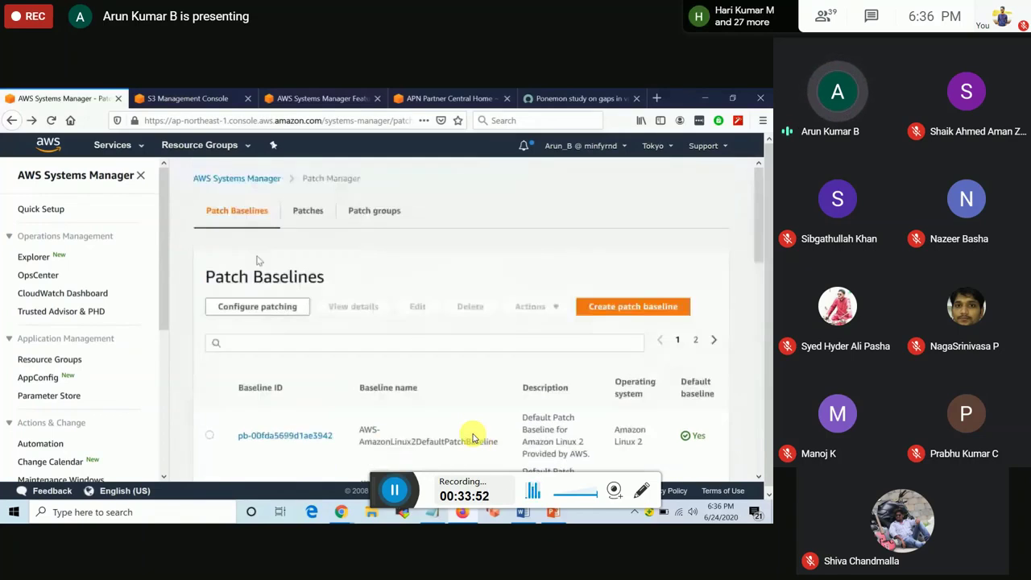
# Step: Open the patching configuration and compare selecting instances by tags, by patch group and manually
pyautogui.click(254, 309)
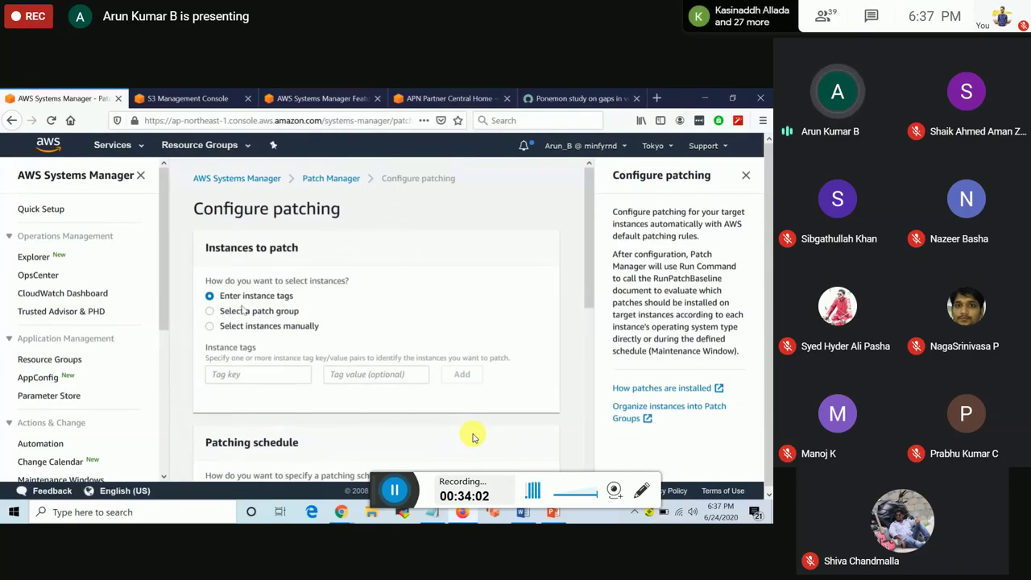
pyautogui.click(250, 377)
pyautogui.click(227, 313)
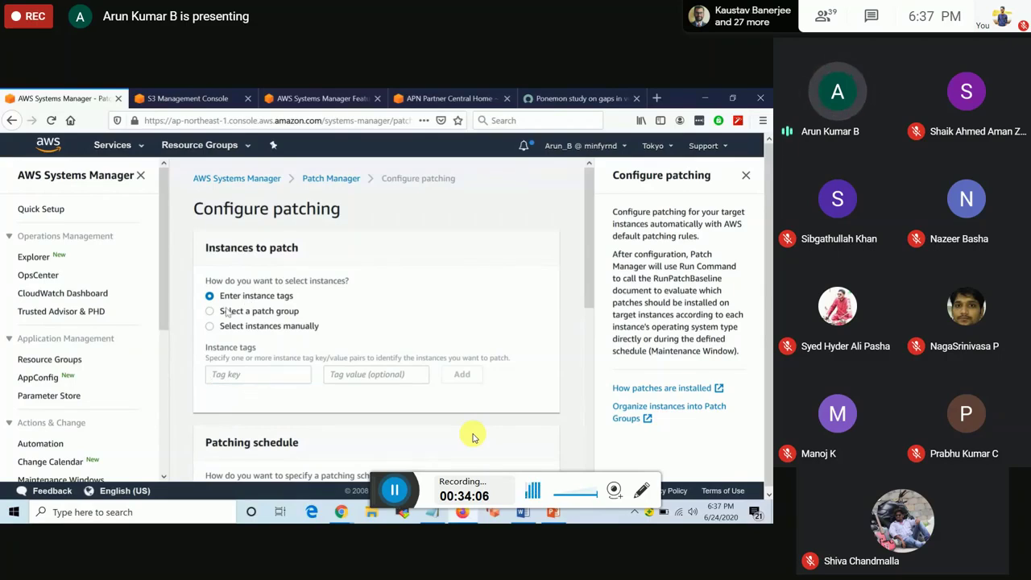
pyautogui.click(227, 313)
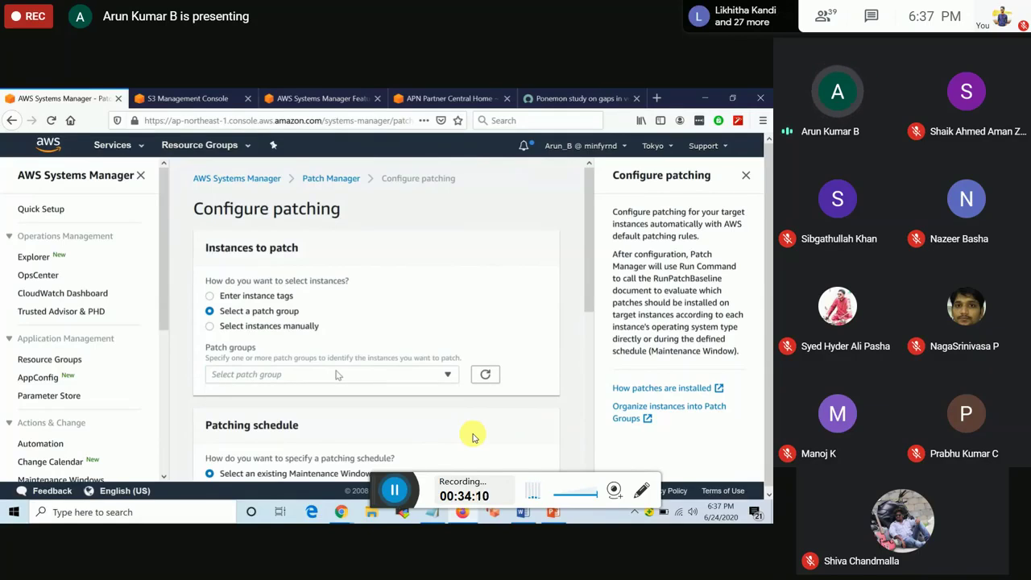
pyautogui.press('Down')
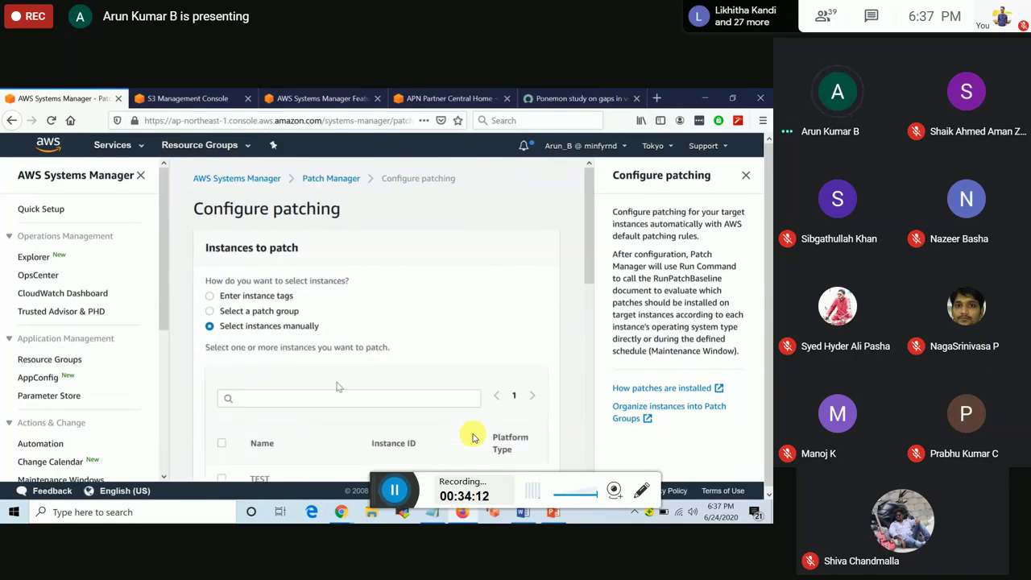
pyautogui.scroll(-3, 338, 388)
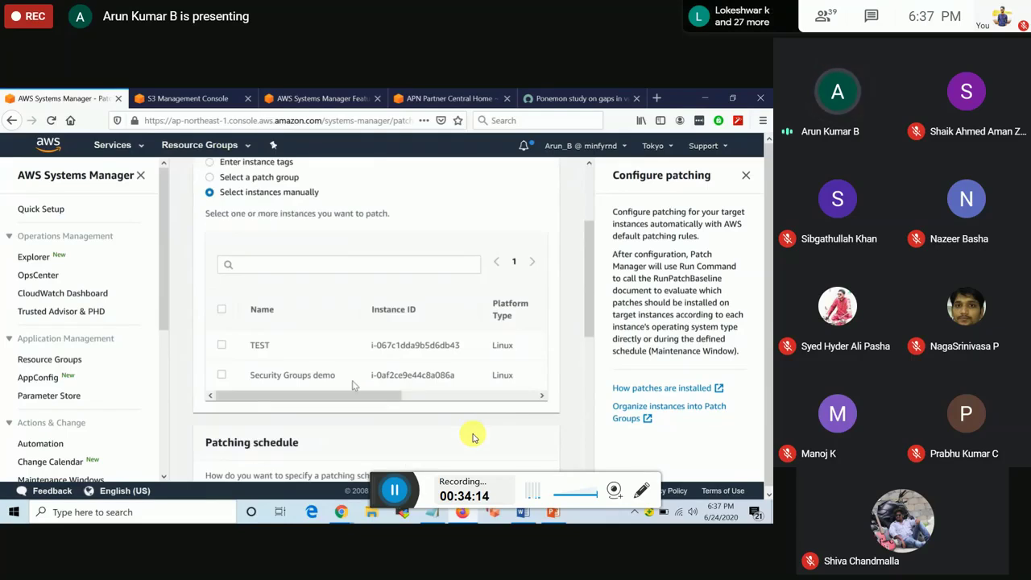
pyautogui.scroll(3, 238, 261)
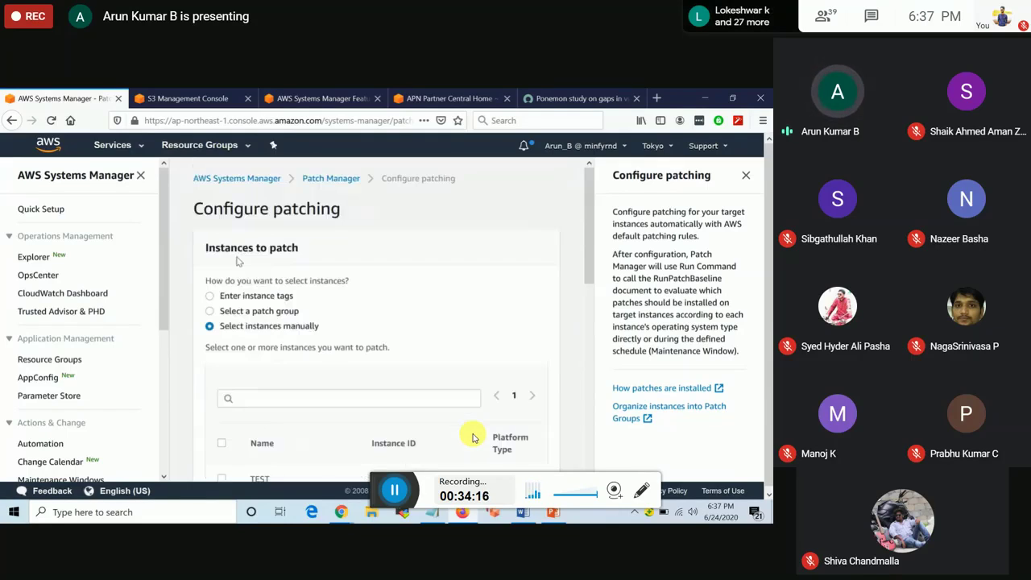
# Step: Revisit the instance tags, manual and patch group selection options and check the patching schedule choices
pyautogui.click(246, 296)
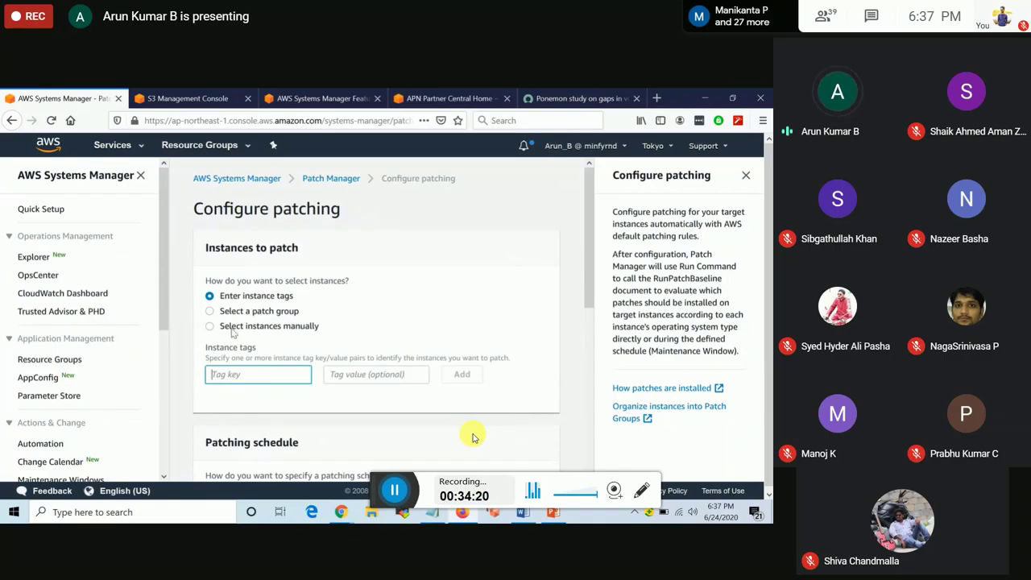
pyautogui.click(233, 332)
pyautogui.scroll(-2, 339, 339)
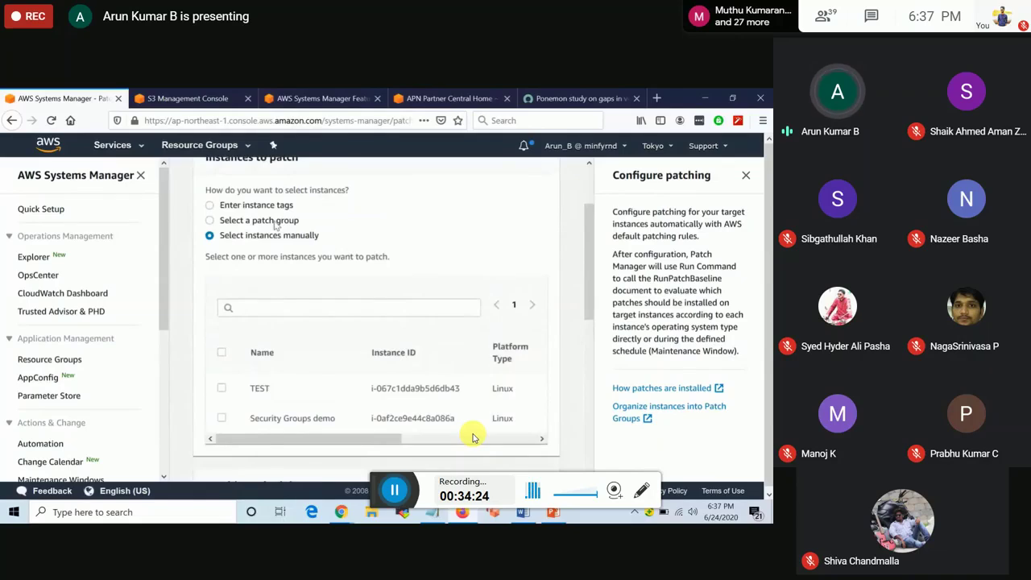
pyautogui.click(275, 223)
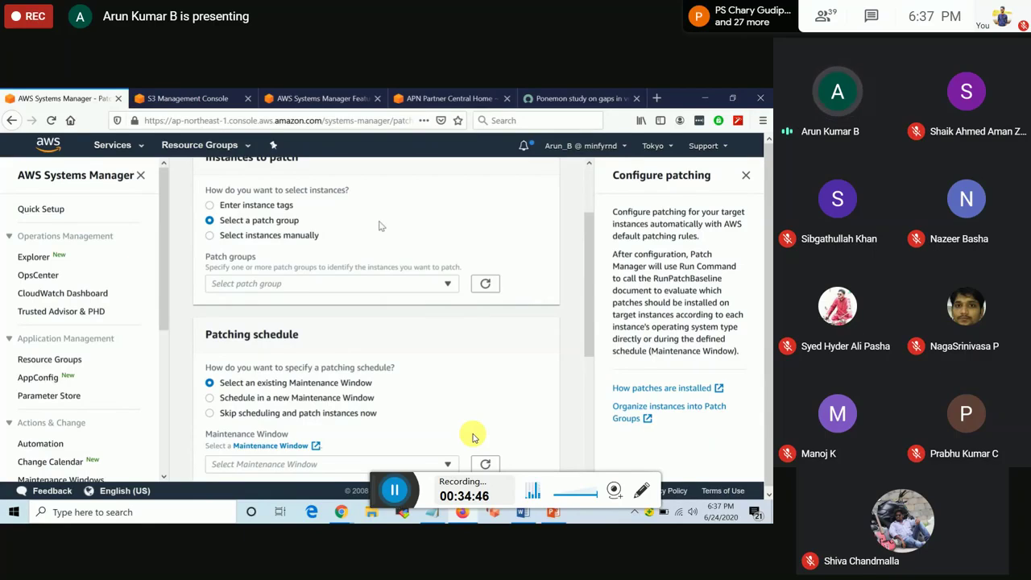
pyautogui.scroll(-1, 380, 370)
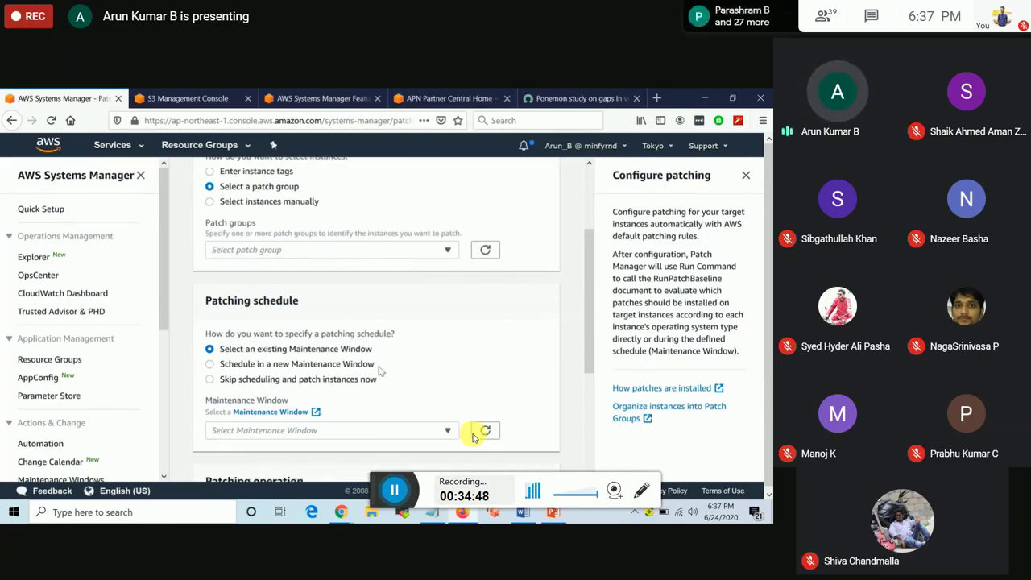
pyautogui.scroll(-1, 380, 370)
# Step: Switch to manual instance selection and choose the Security Groups demo instance for patching
pyautogui.click(209, 184)
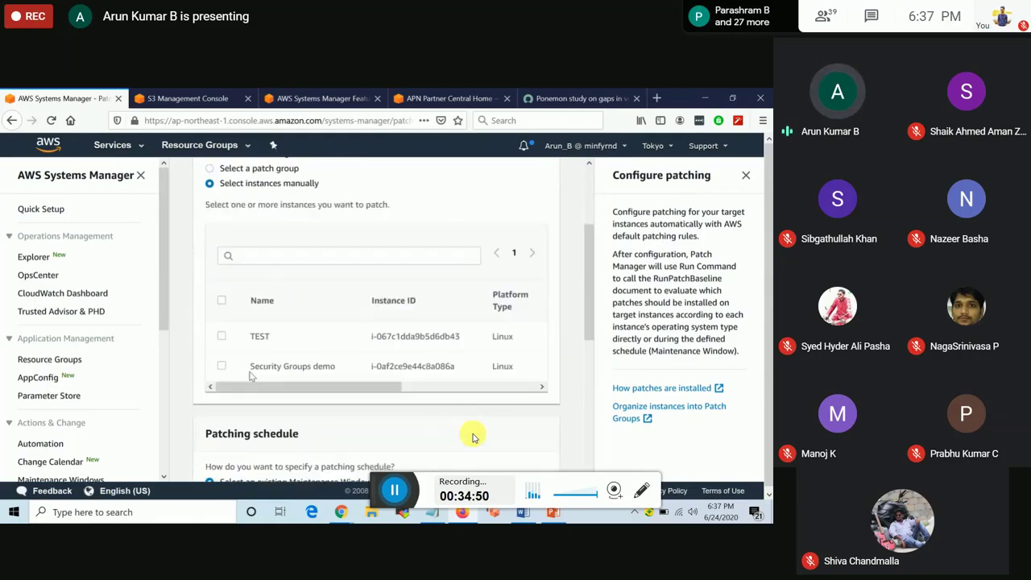
pyautogui.click(222, 366)
pyautogui.scroll(-1, 456, 371)
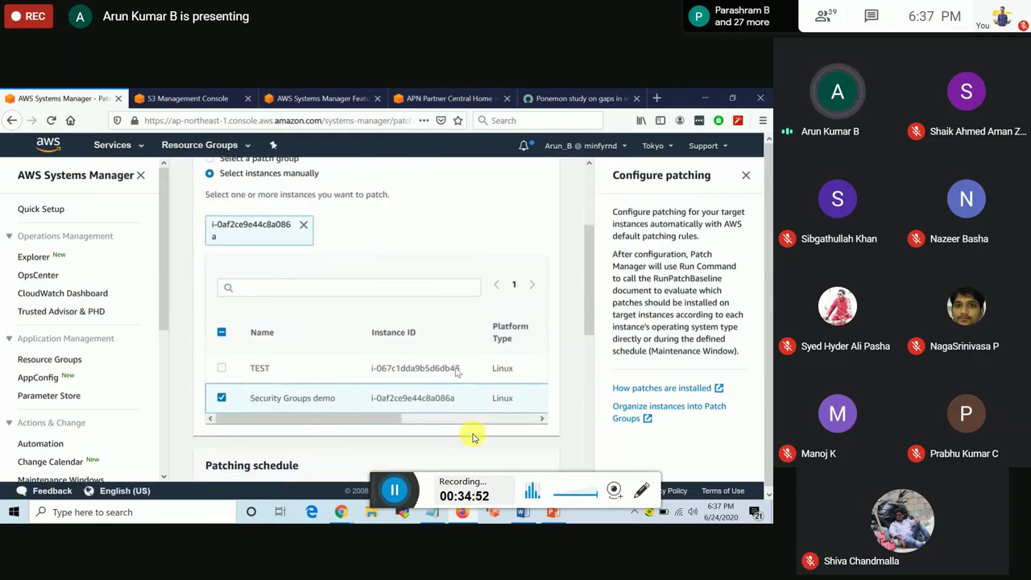
pyautogui.scroll(-3, 457, 371)
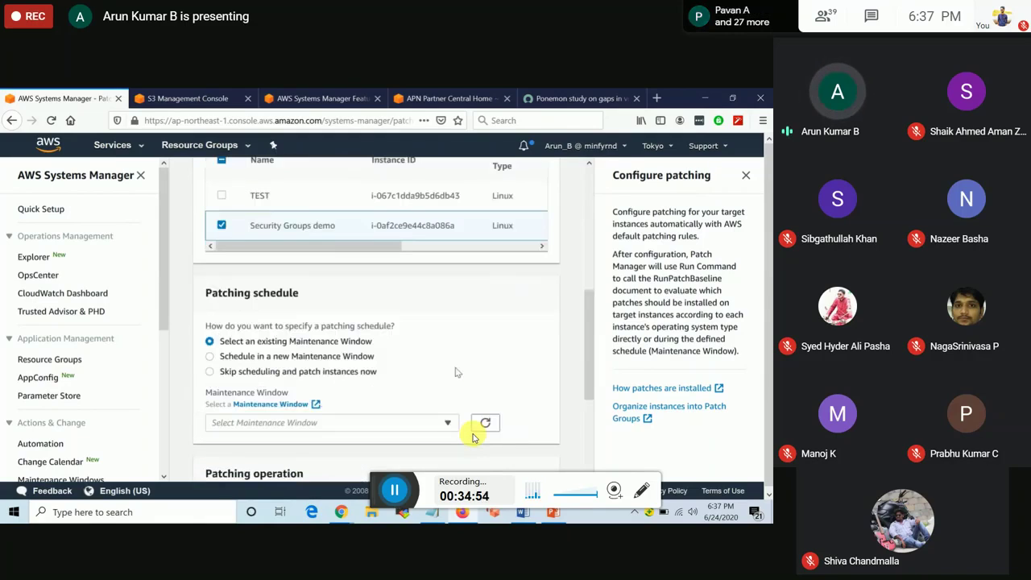
pyautogui.scroll(-2, 457, 371)
pyautogui.scroll(5, 456, 372)
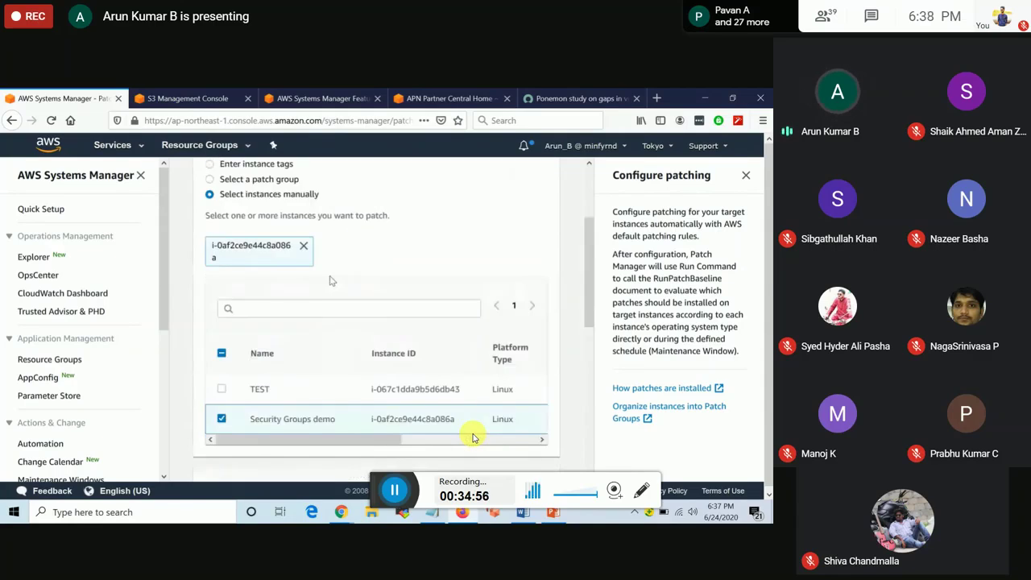
pyautogui.scroll(-5, 331, 281)
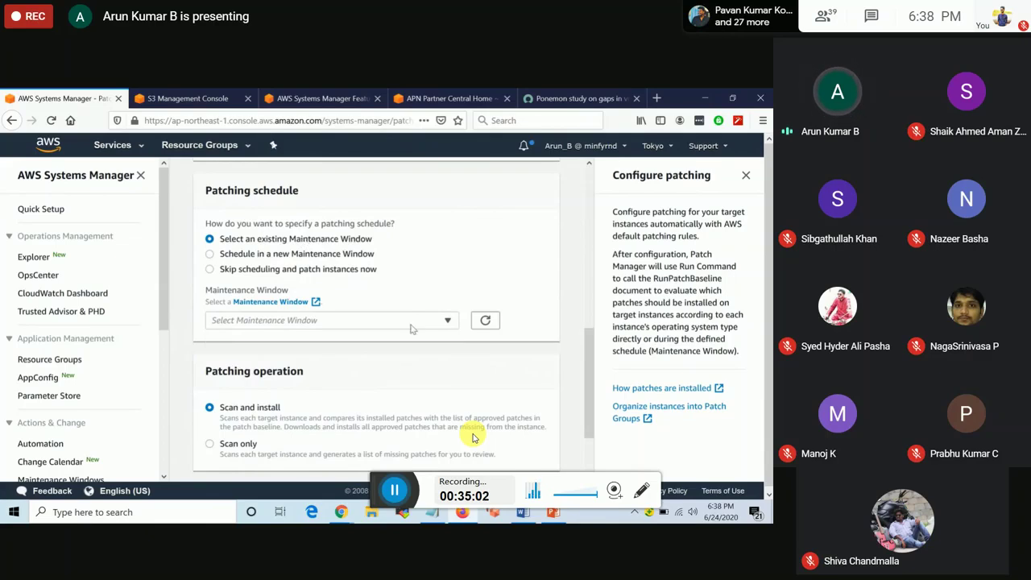
# Step: Set the patching schedule to a new Maintenance Window and review its schedule settings
pyautogui.click(293, 255)
pyautogui.scroll(-1, 407, 338)
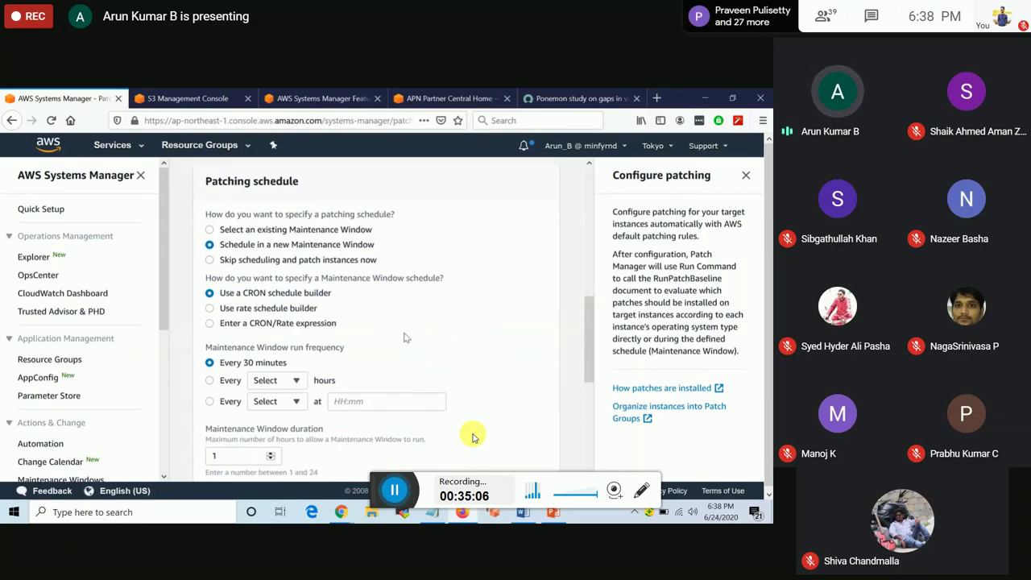
pyautogui.scroll(-3, 404, 330)
pyautogui.scroll(-1, 395, 298)
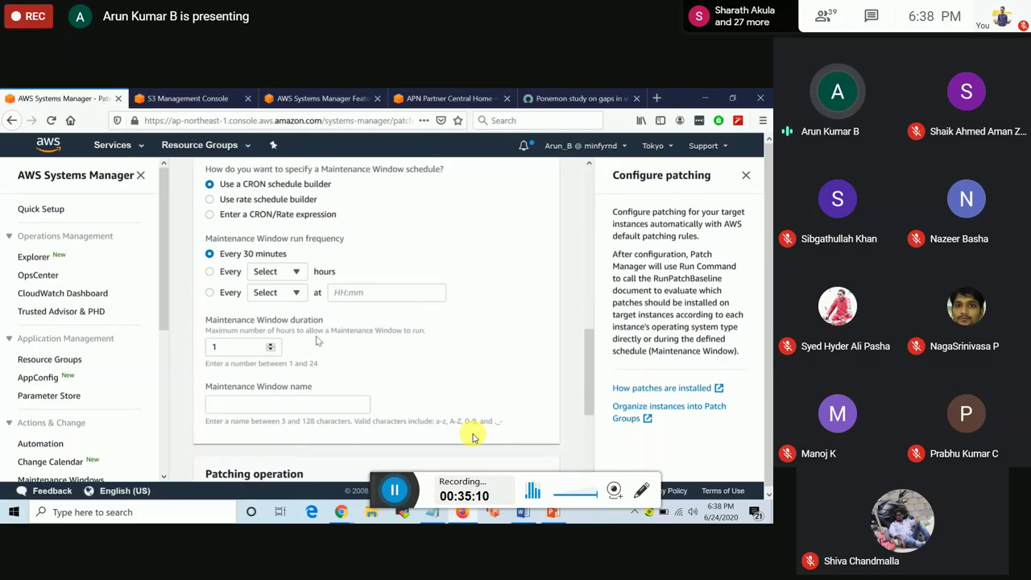
# Step: Examine the hourly interval and day-of-week choices for the Maintenance Window run frequency without picking a value
pyautogui.click(222, 274)
pyautogui.click(274, 271)
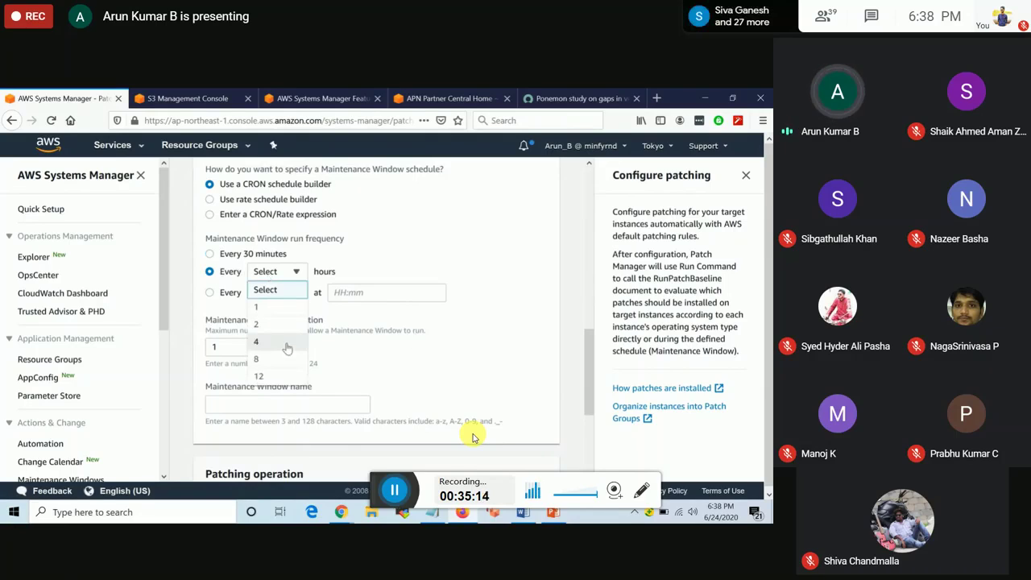
pyautogui.click(232, 295)
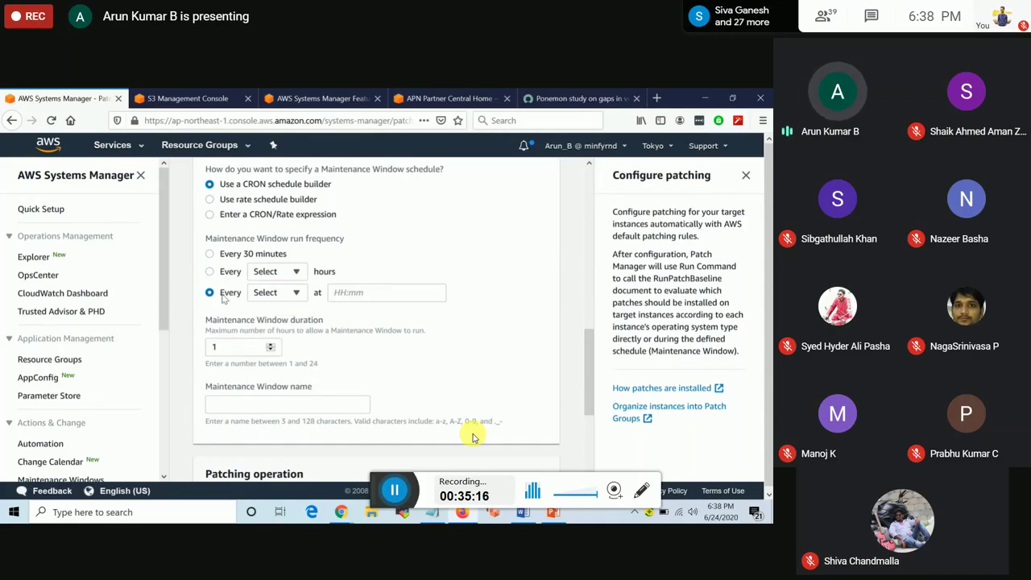
pyautogui.click(292, 296)
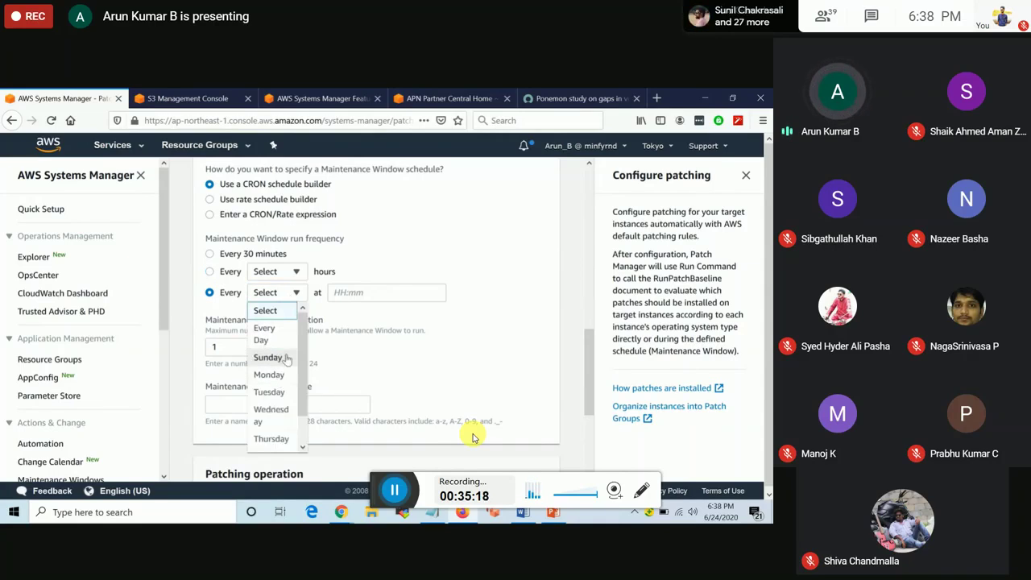
pyautogui.click(507, 307)
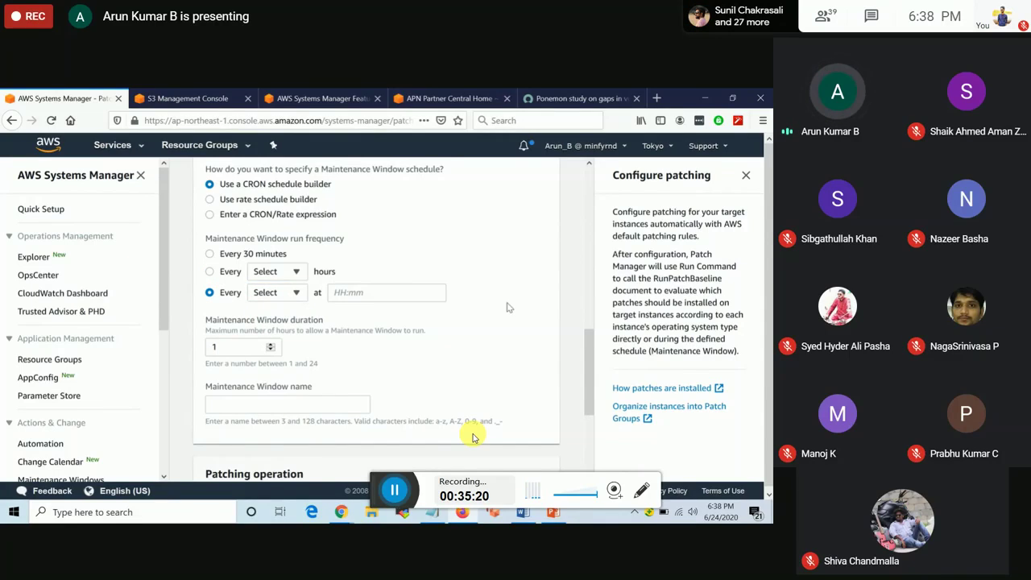
# Step: Compare the rate schedule builder and CRON/Rate expression options, then return to the CRON schedule builder
pyautogui.click(244, 201)
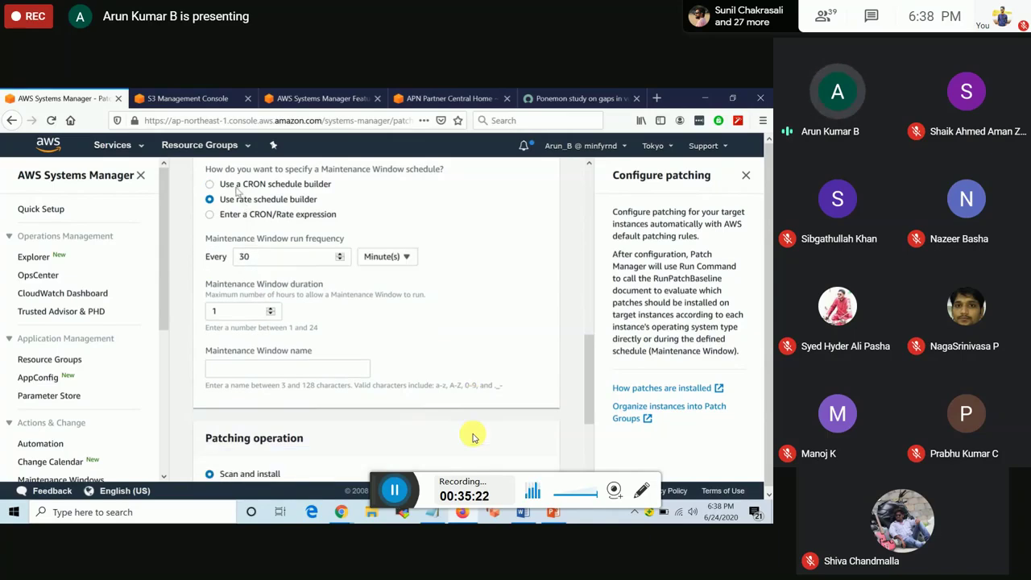
pyautogui.click(237, 185)
pyautogui.click(235, 216)
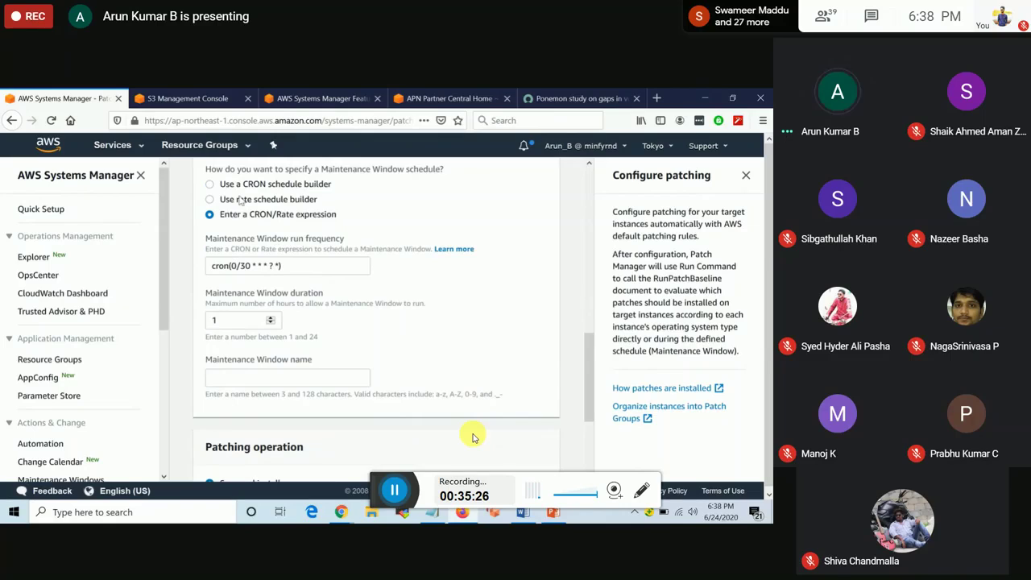
pyautogui.click(240, 185)
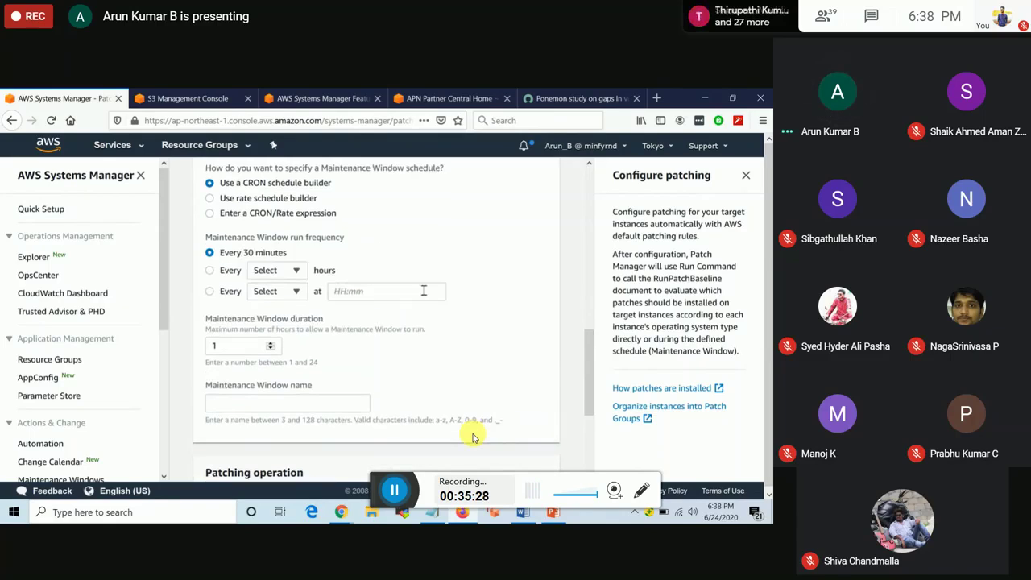
# Step: Set the patching operation to Scan only, recheck the schedule and try to submit the patching configuration
pyautogui.scroll(-2, 423, 291)
pyautogui.scroll(-3, 425, 295)
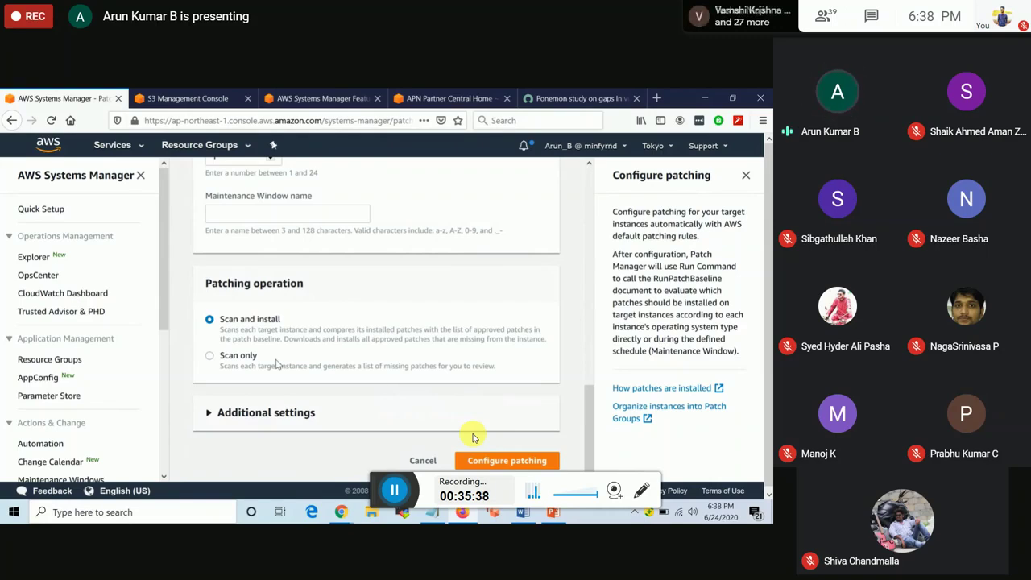
pyautogui.click(244, 360)
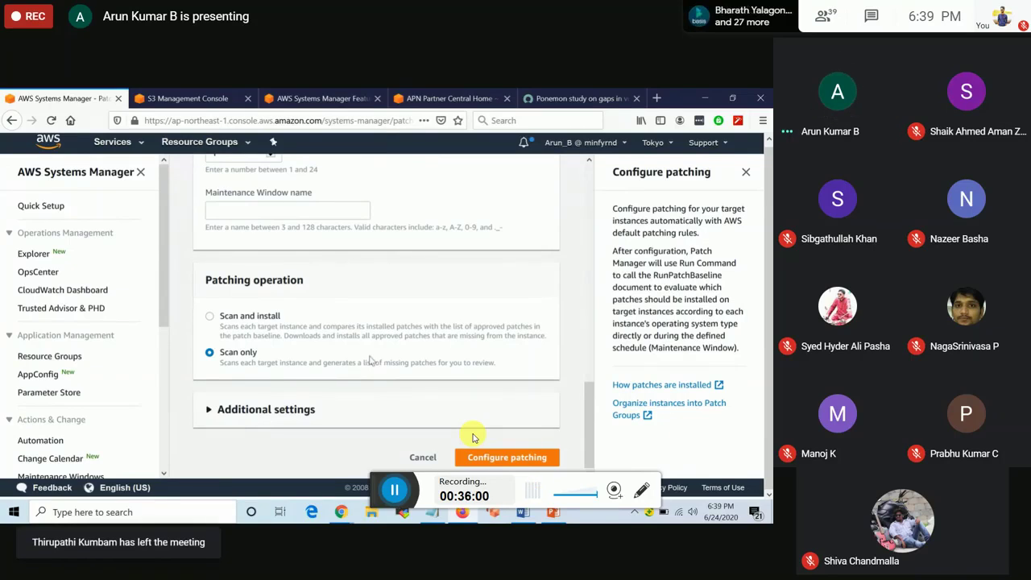
pyautogui.scroll(10, 386, 338)
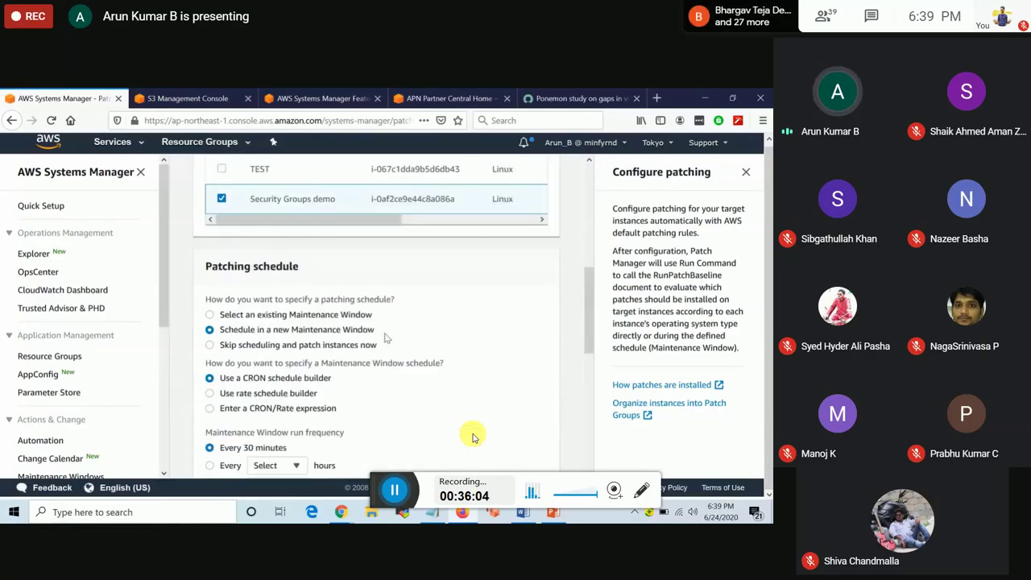
pyautogui.scroll(-5, 473, 437)
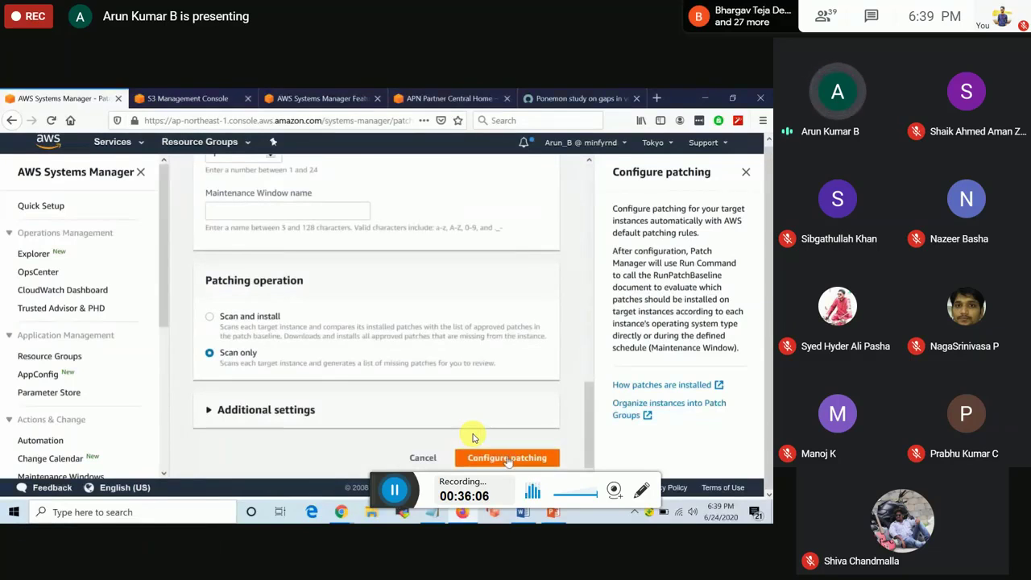
pyautogui.click(508, 459)
pyautogui.scroll(-2, 382, 384)
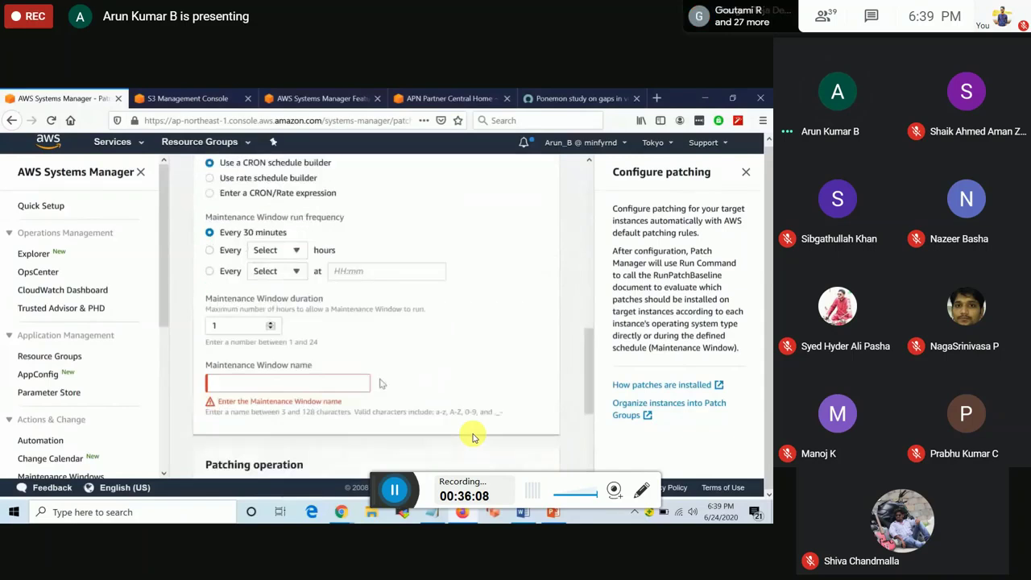
# Step: Set the patching schedule to Skip scheduling and patch instances now, and submit the Scan only patching configuration
pyautogui.scroll(-3, 382, 383)
pyautogui.scroll(8, 382, 384)
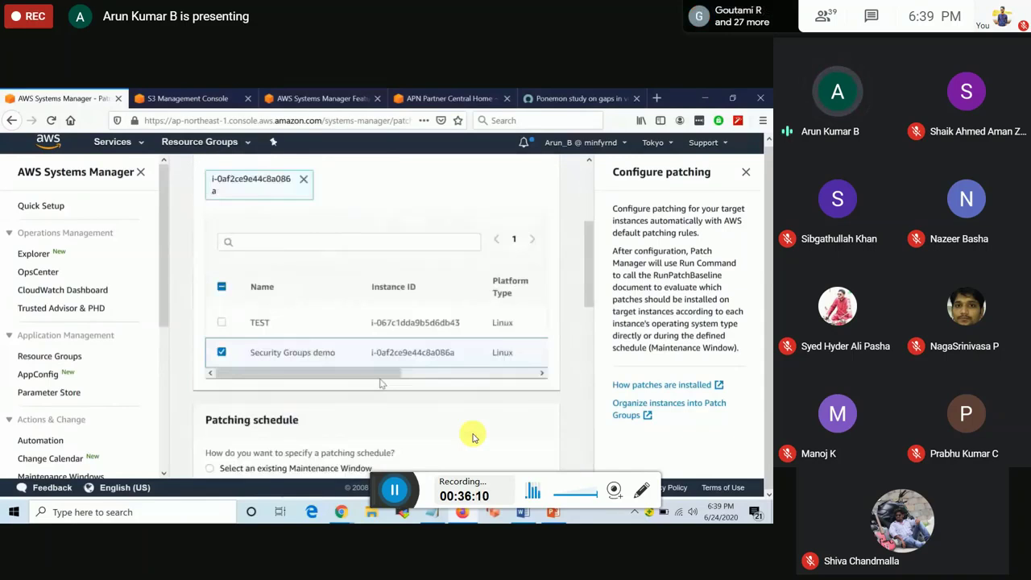
pyautogui.scroll(-4, 382, 384)
pyautogui.click(215, 203)
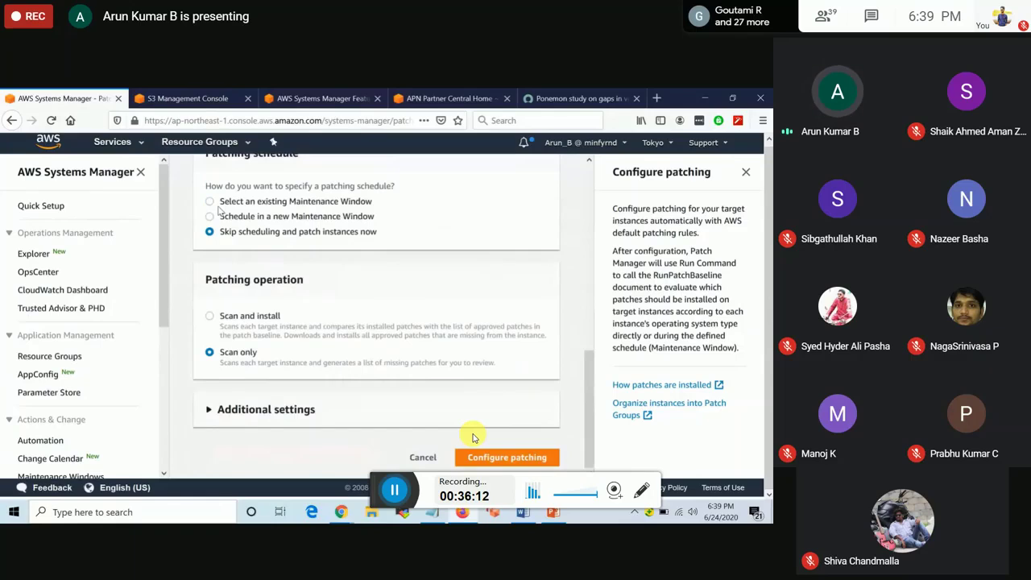
pyautogui.click(507, 458)
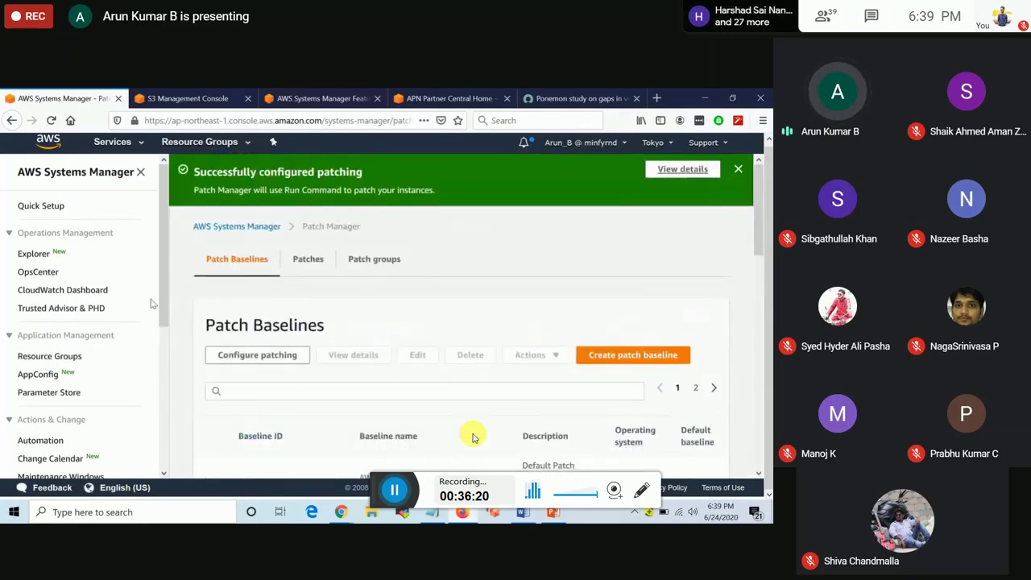
# Step: Open the patching command in Run Command and show its output for the targeted Security Groups demo instance
pyautogui.scroll(-3, 103, 457)
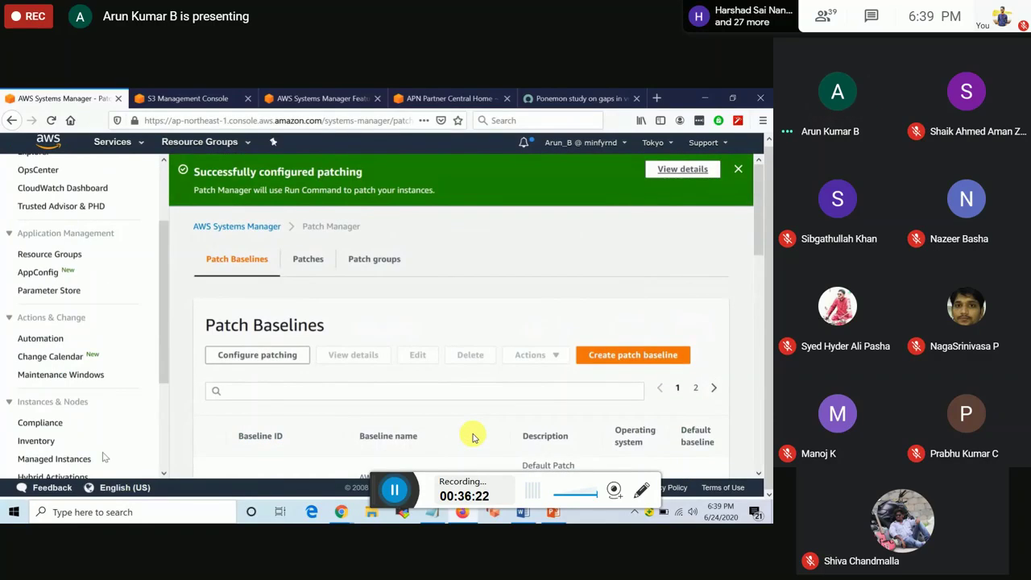
pyautogui.scroll(-2, 103, 457)
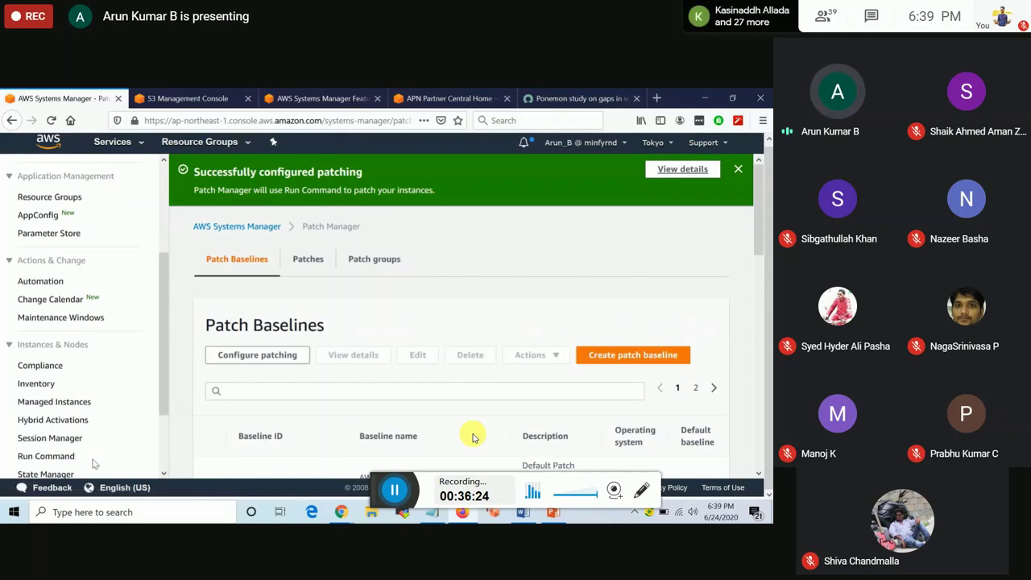
pyautogui.click(56, 456)
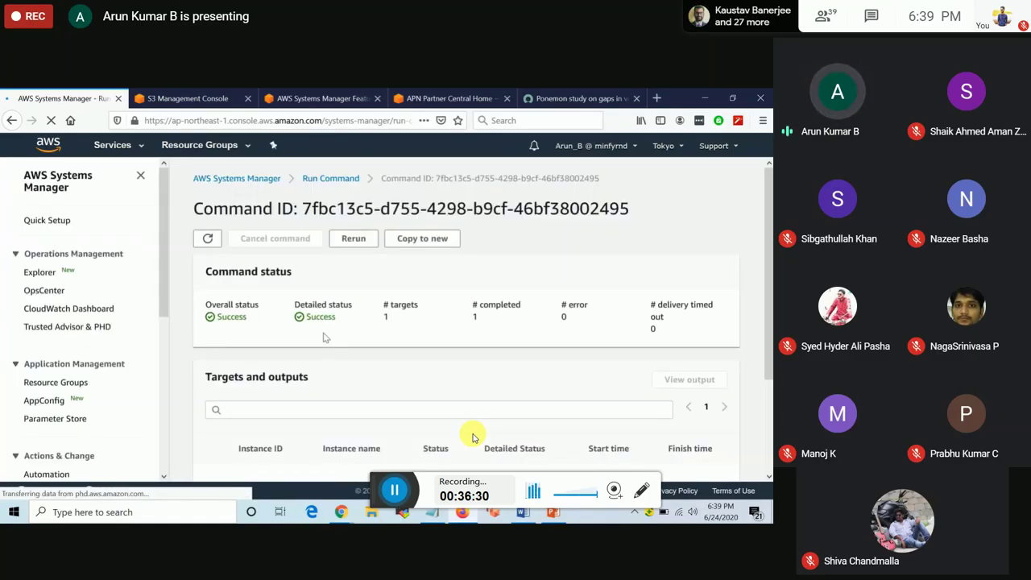
pyautogui.scroll(-3, 287, 398)
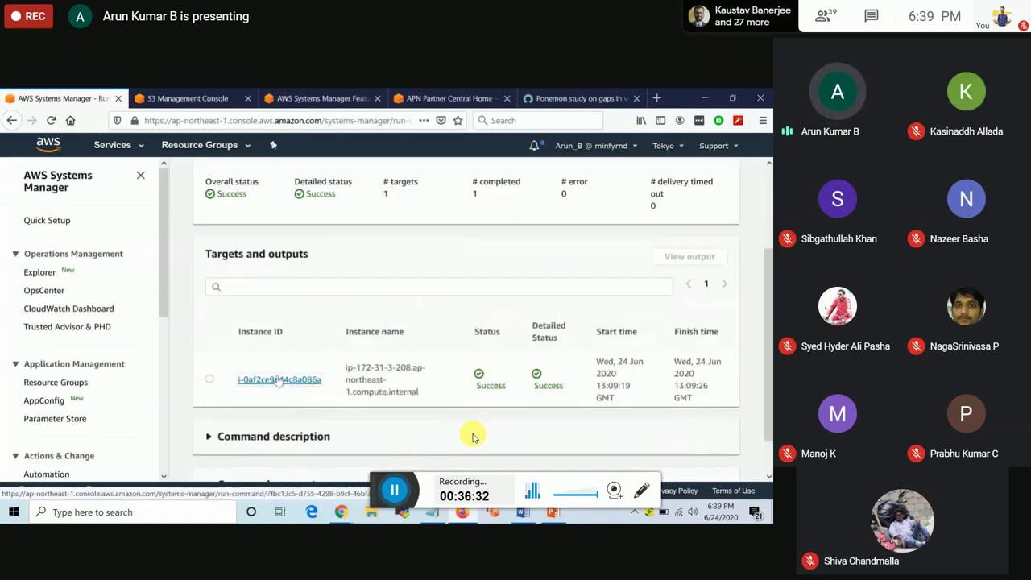
pyautogui.click(278, 380)
# Step: Expand the PatchLinux step's output and read through the command log and the PatchWindows step output
pyautogui.scroll(-1, 322, 358)
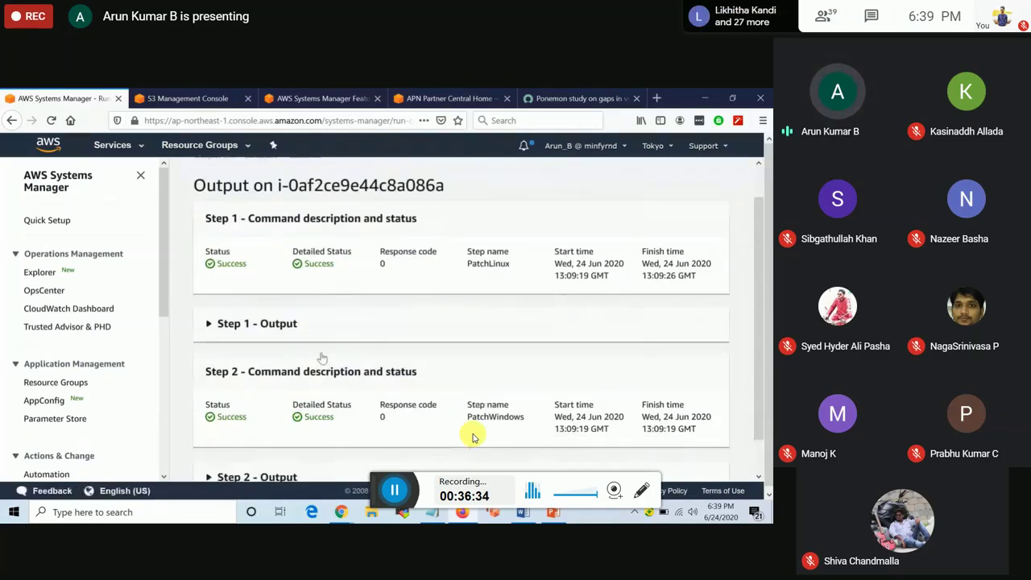
pyautogui.scroll(-1, 321, 357)
pyautogui.click(304, 295)
pyautogui.scroll(-3, 304, 295)
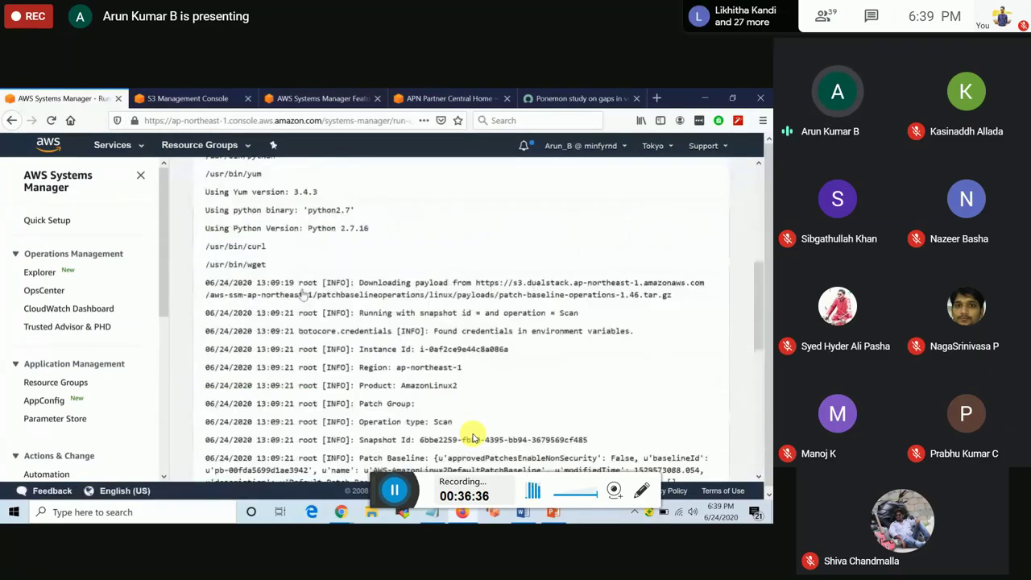
pyautogui.scroll(-10, 304, 295)
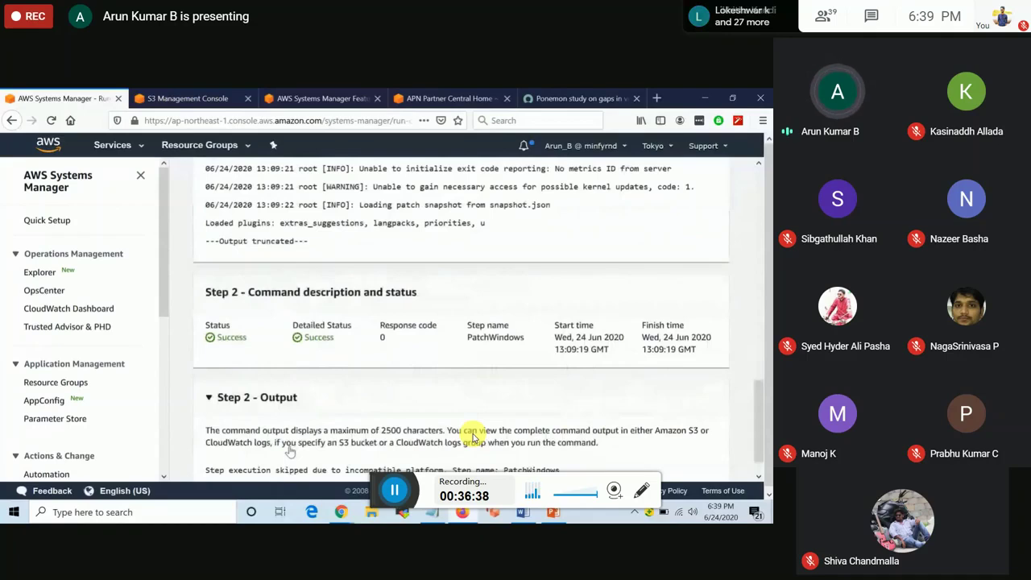
pyautogui.scroll(15, 290, 452)
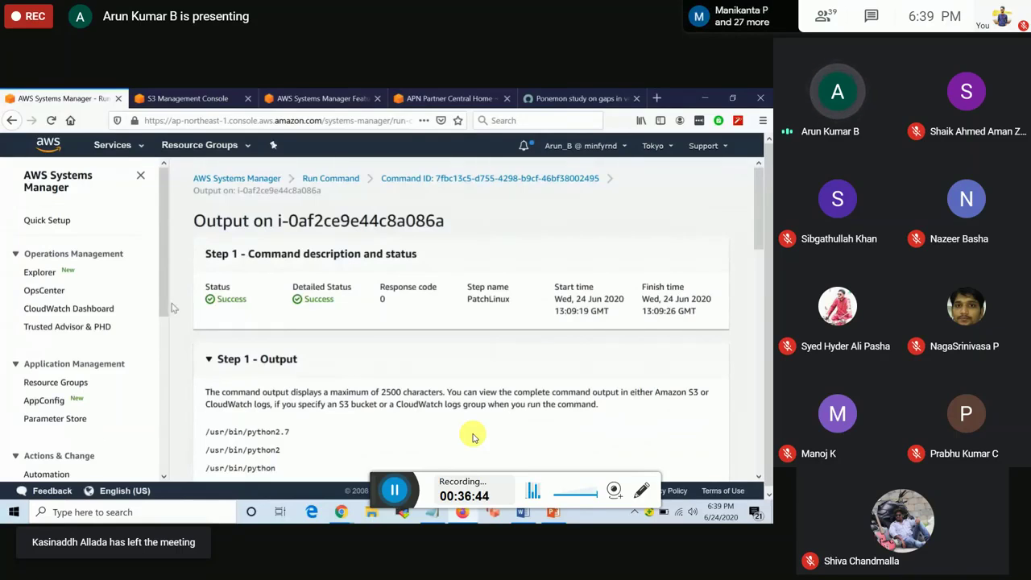
# Step: Open the Security Groups demo instance from Managed Instances and show its patch details
pyautogui.scroll(-4, 54, 390)
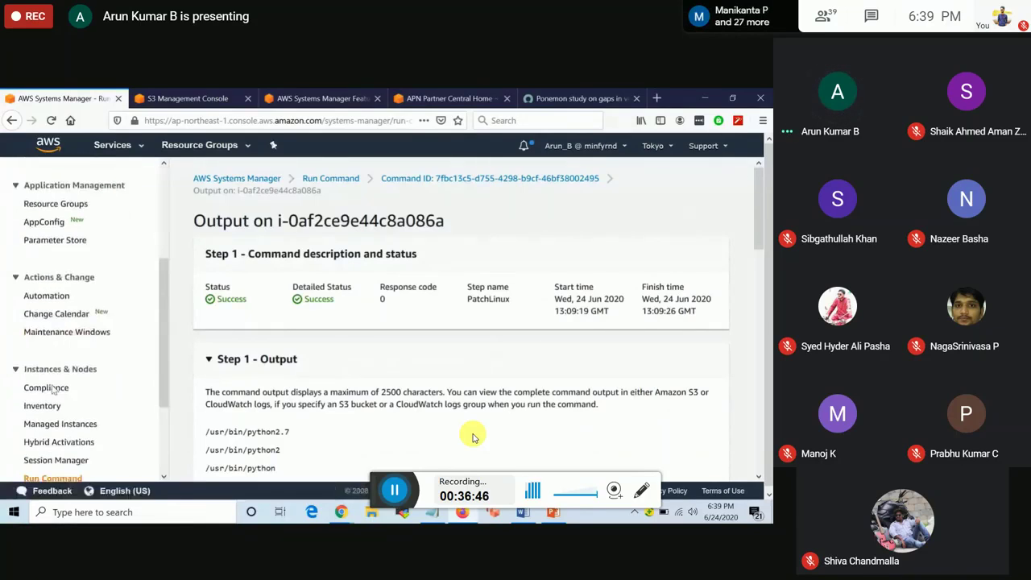
pyautogui.scroll(-1, 54, 390)
pyautogui.click(61, 374)
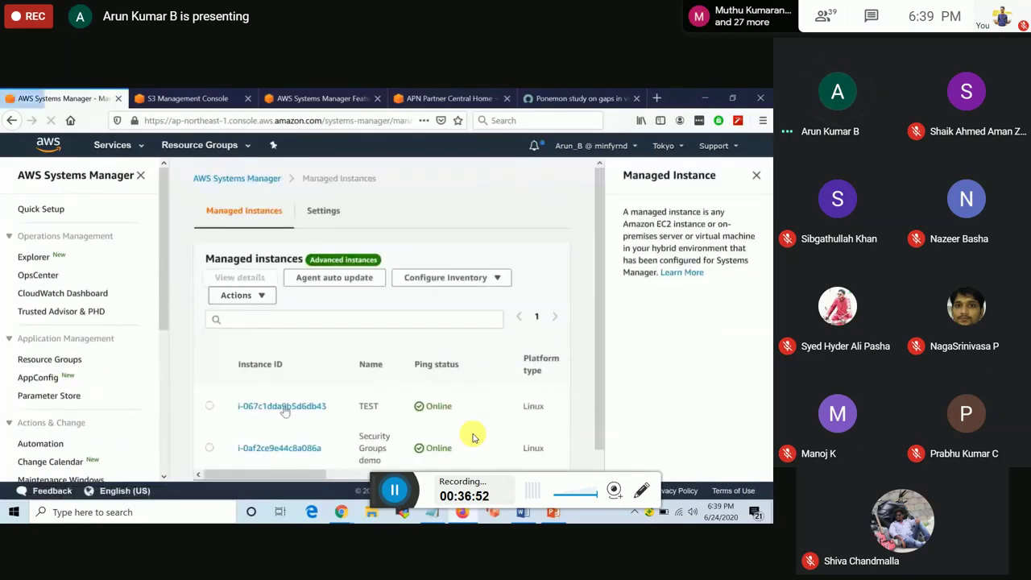
pyautogui.click(256, 450)
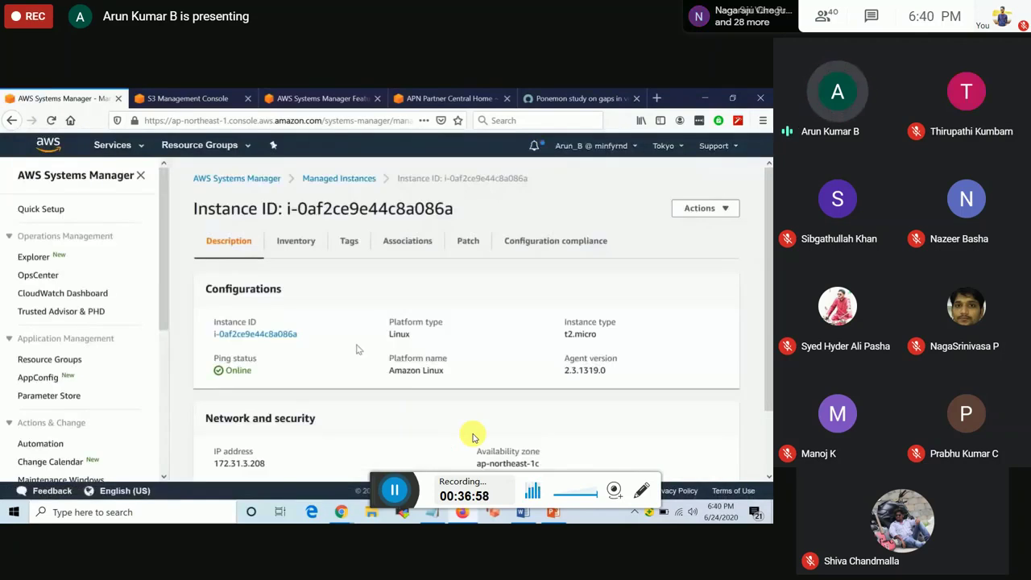
pyautogui.click(468, 241)
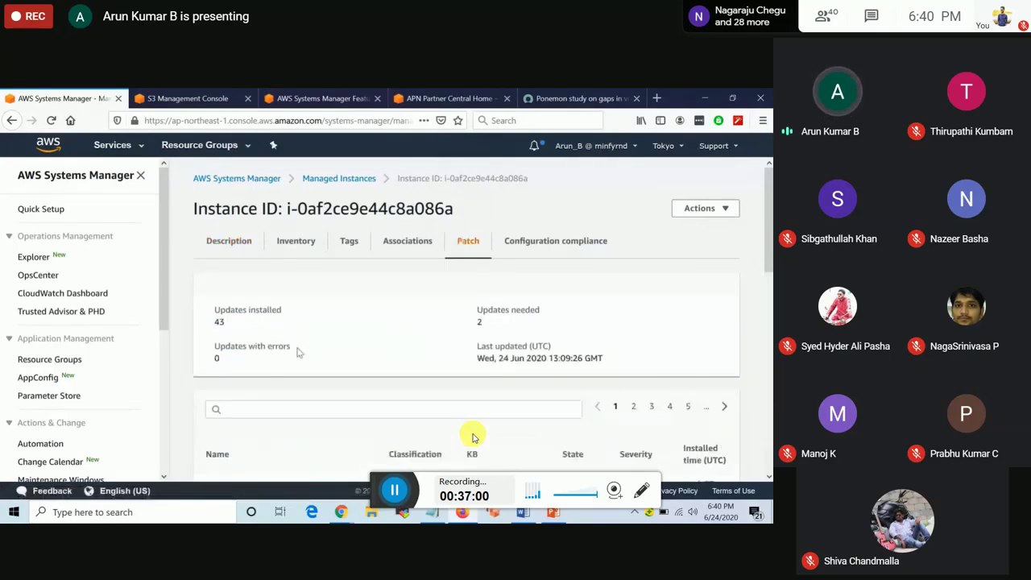
# Step: Review the instance's patch summary and patch list, highlighting the Updates needed figure
pyautogui.scroll(-3, 300, 343)
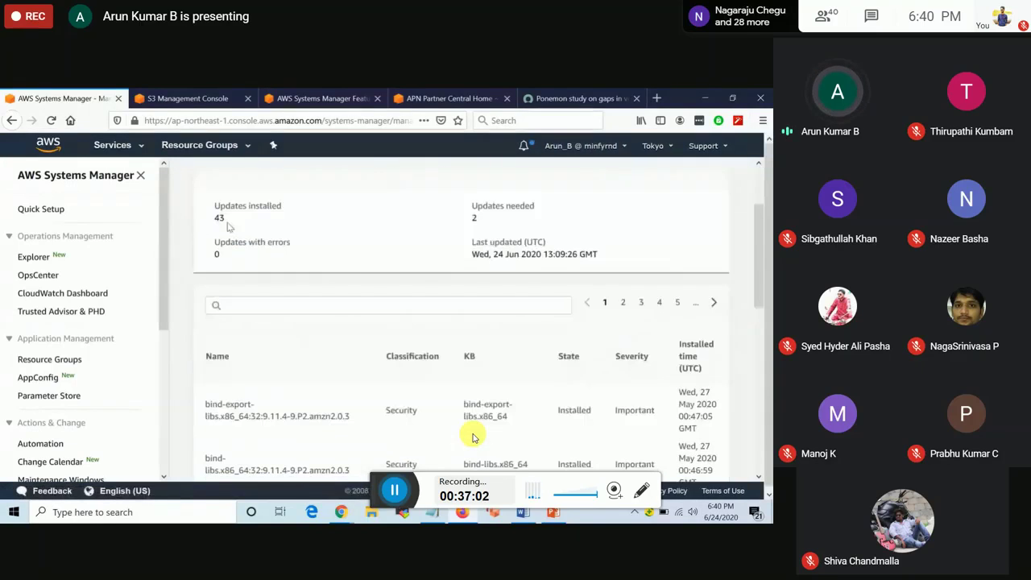
pyautogui.scroll(3, 362, 276)
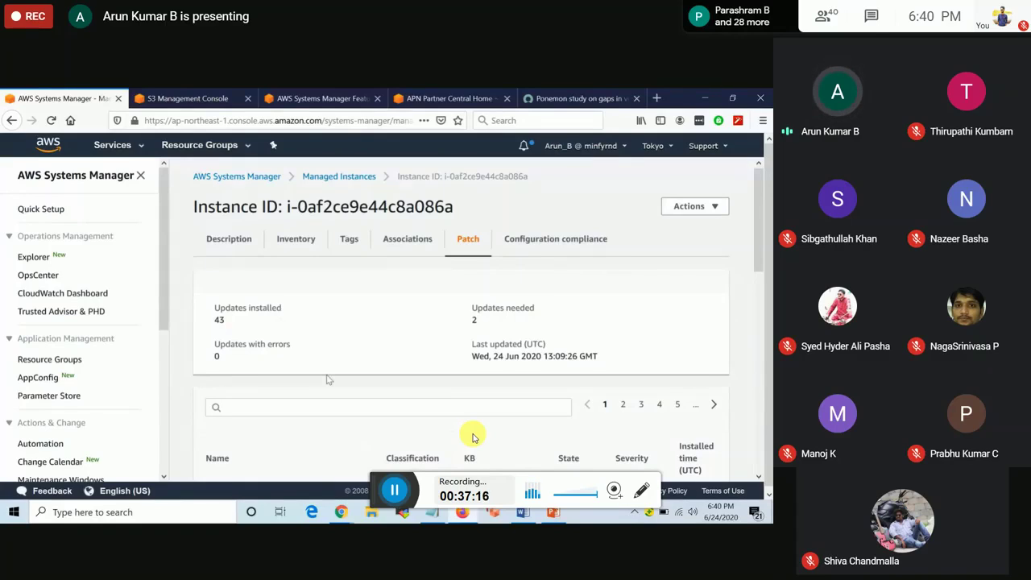
pyautogui.scroll(-3, 327, 379)
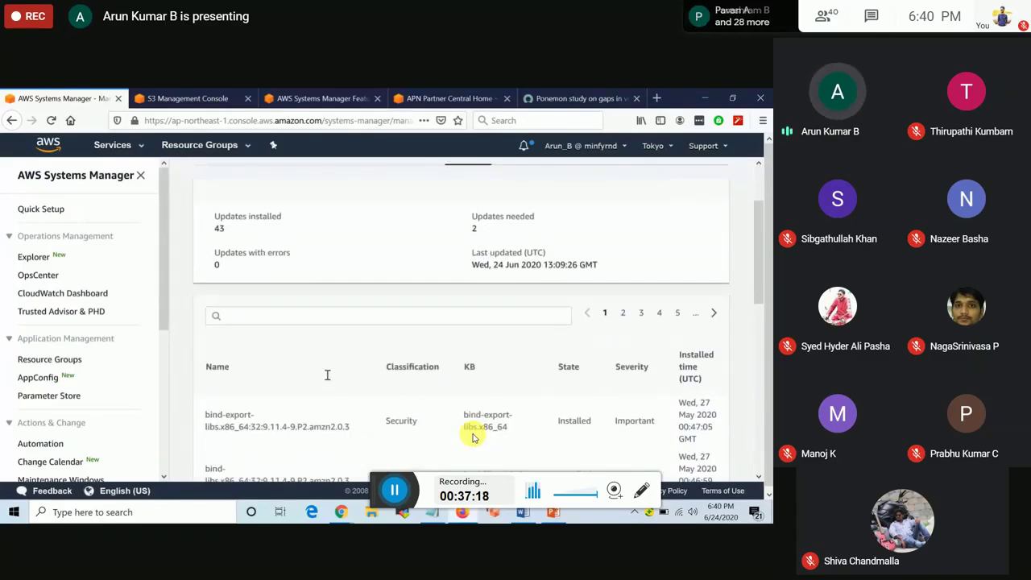
pyautogui.scroll(1, 486, 277)
pyautogui.tripleClick(486, 277)
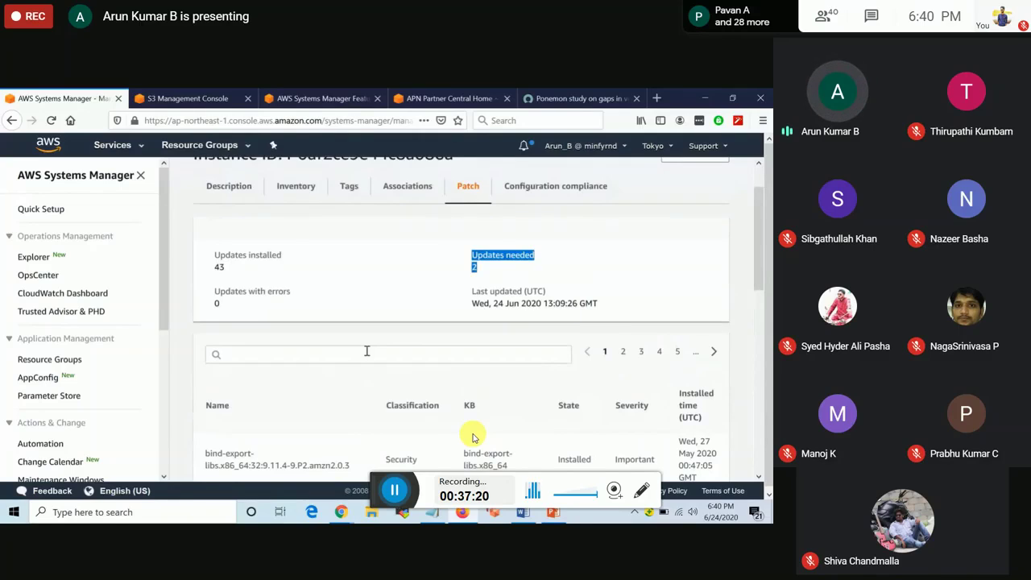
# Step: Filter the instance's patch list by State: Missing and review the name, classification and severity of the listed patches
pyautogui.click(366, 352)
pyautogui.write('stat')
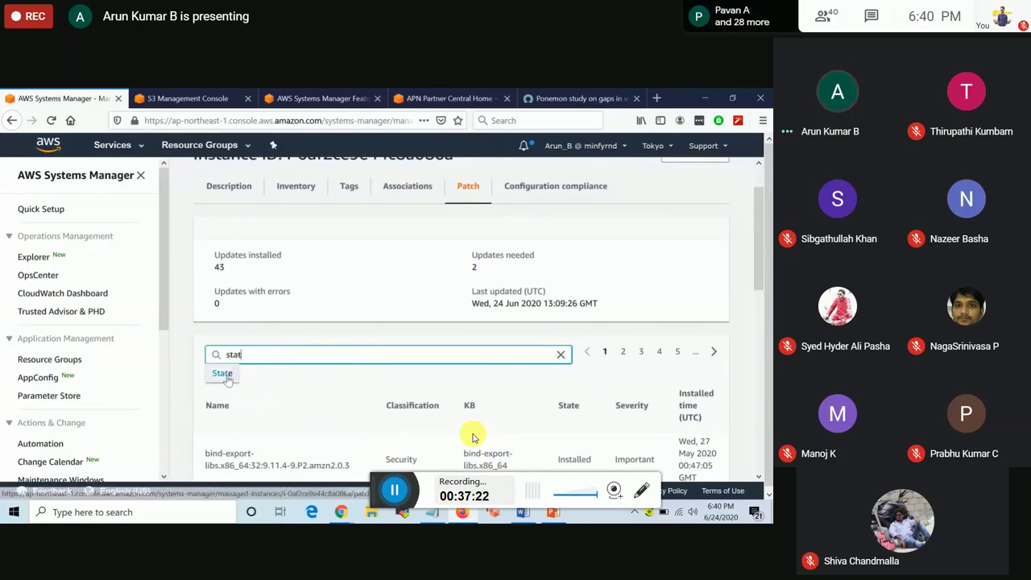
pyautogui.click(222, 374)
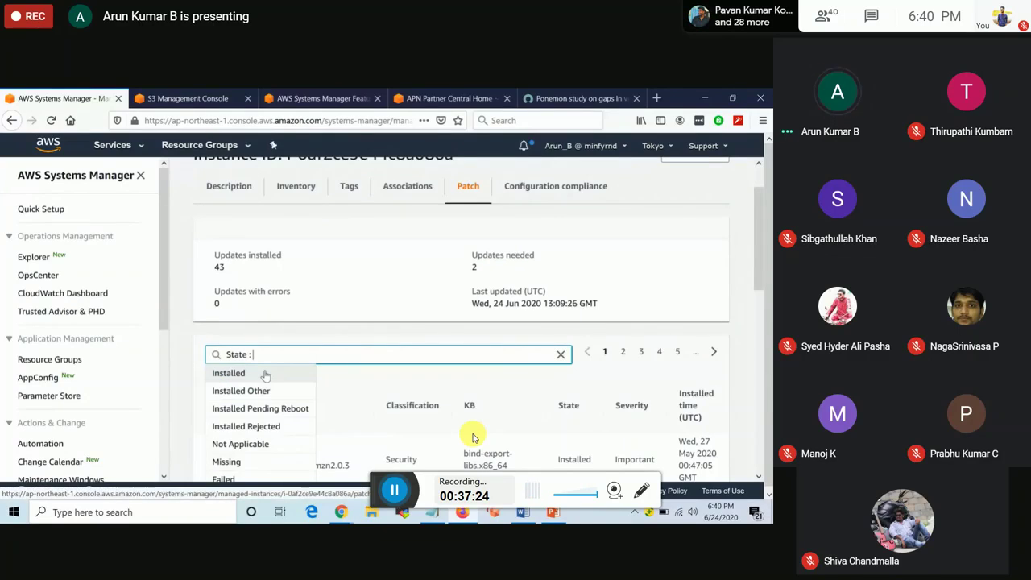
pyautogui.click(238, 462)
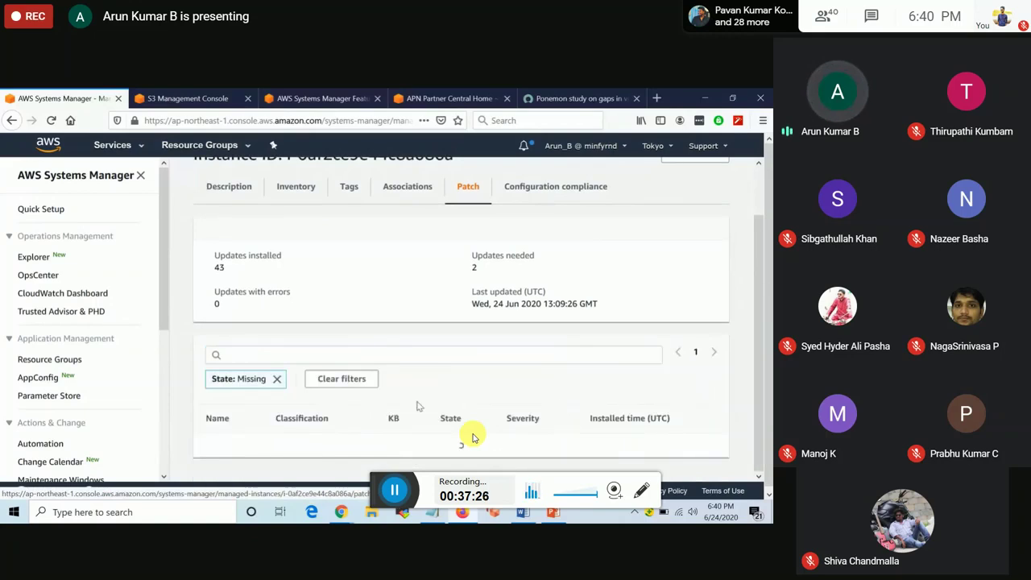
pyautogui.scroll(-1, 473, 438)
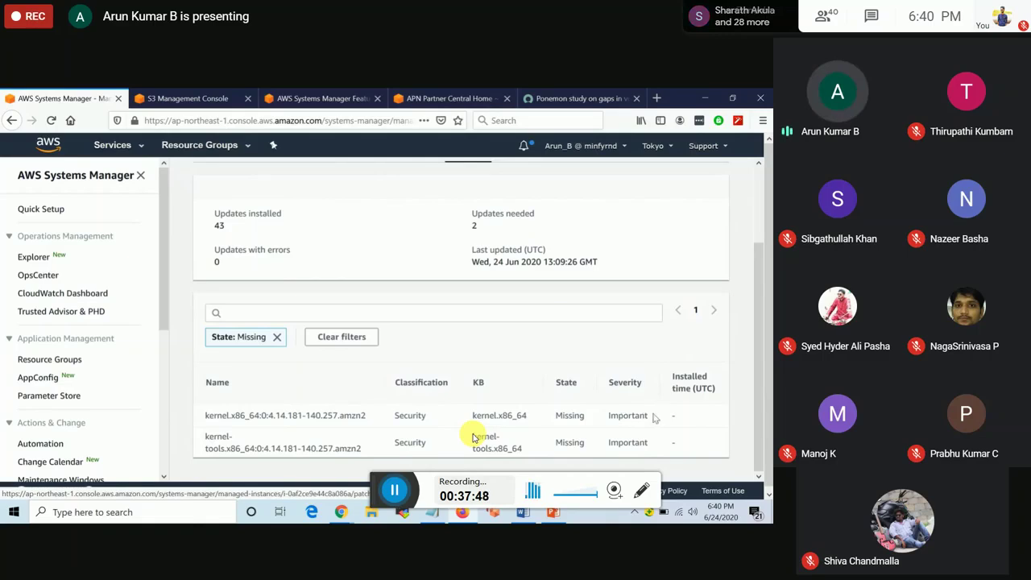
pyautogui.scroll(3, 597, 426)
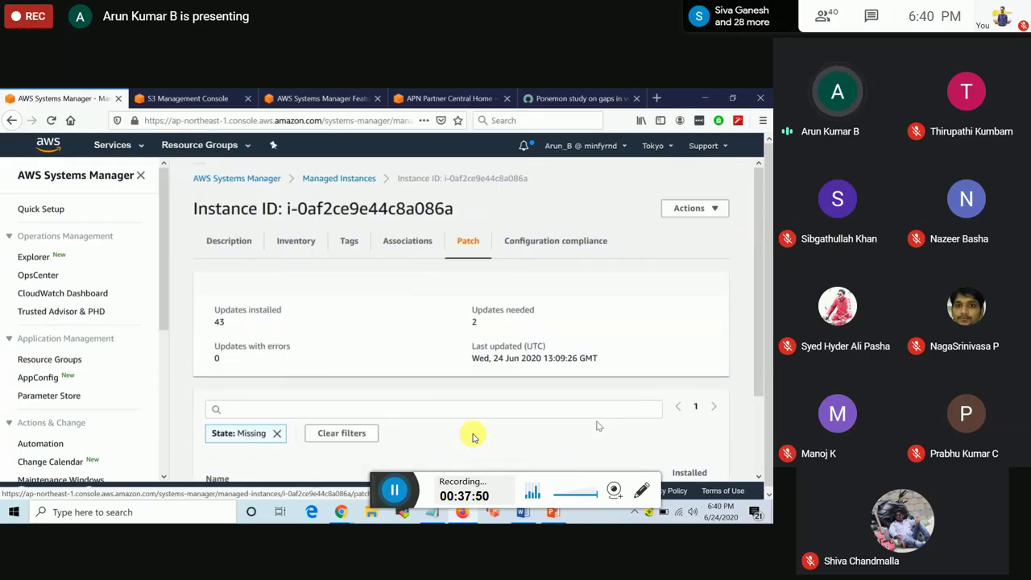
pyautogui.scroll(-3, 597, 425)
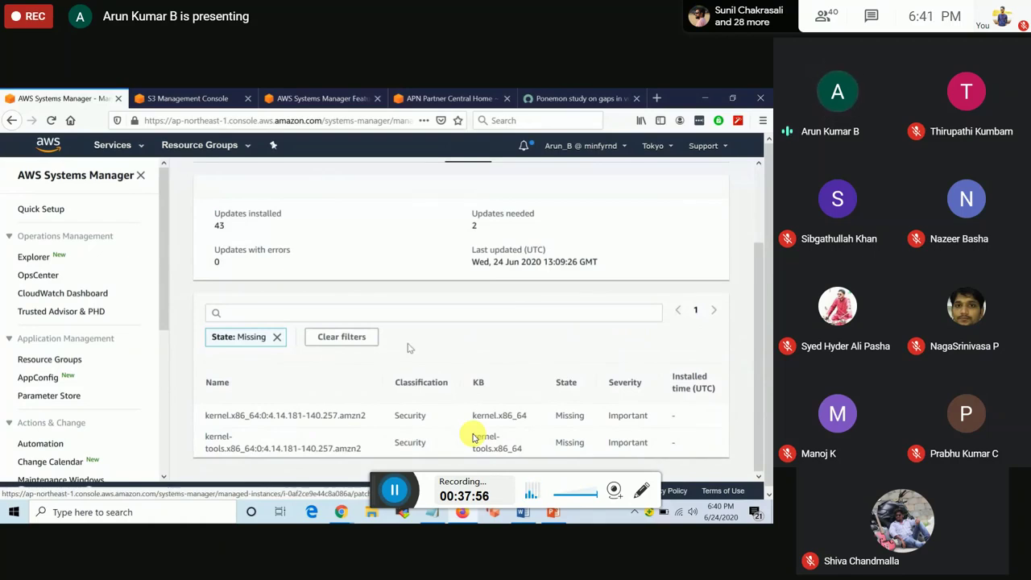
# Step: Open the Patch Manager overview page from the instance's patch details
pyautogui.scroll(-3, 4, 456)
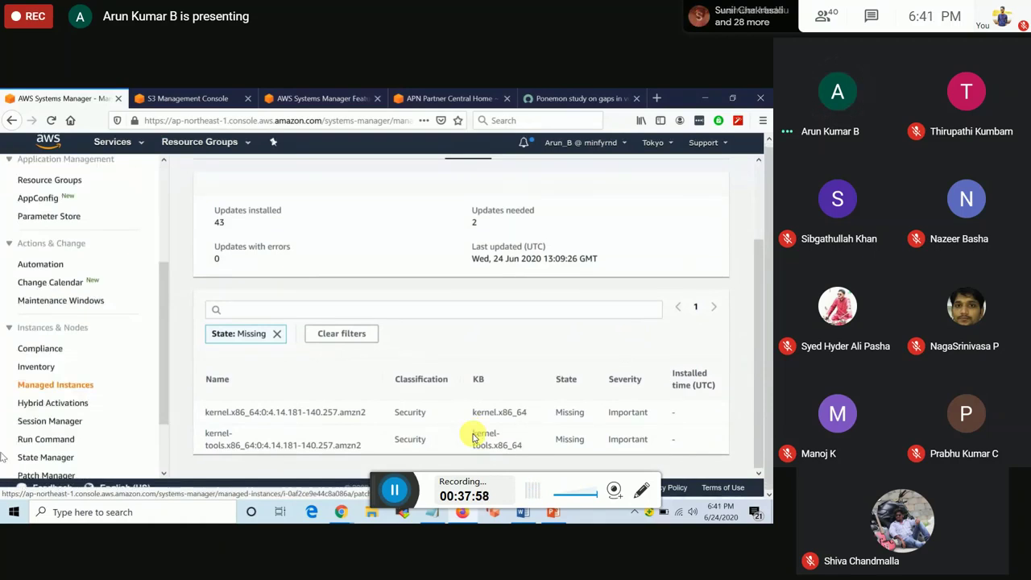
pyautogui.scroll(-1, 57, 411)
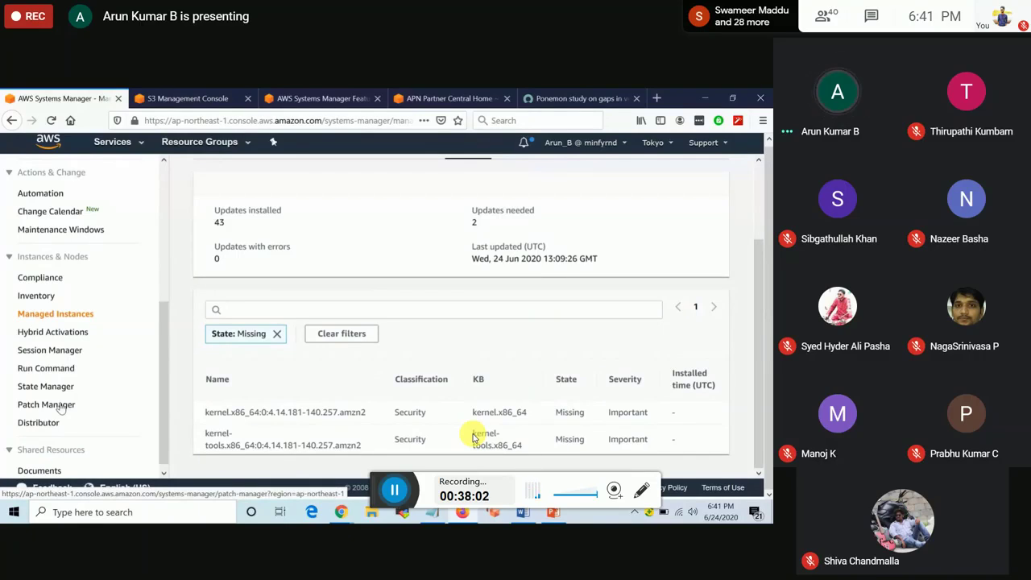
pyautogui.click(61, 407)
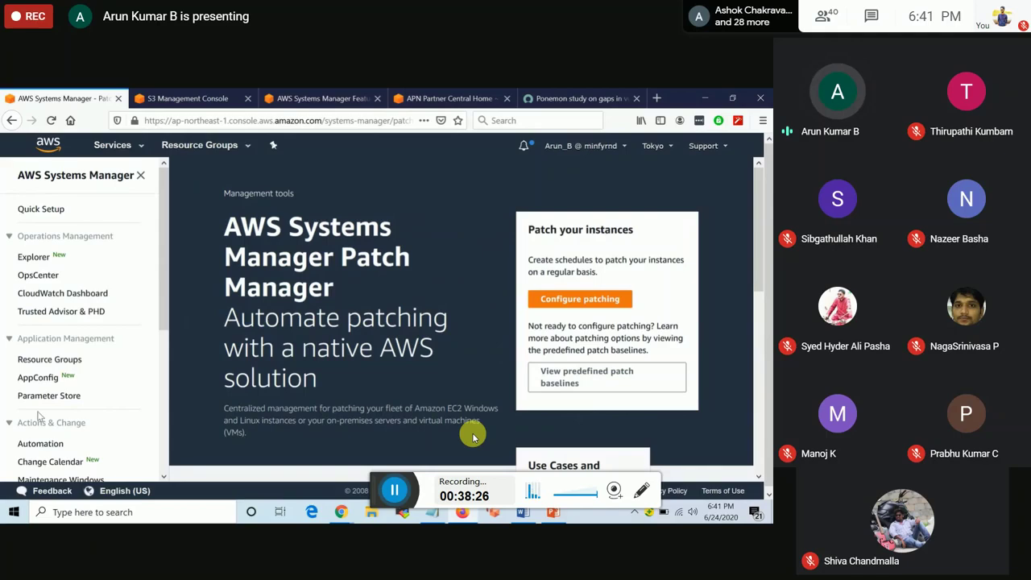
# Step: Go back from Patch Manager to the list of managed instances
pyautogui.scroll(-3, 39, 413)
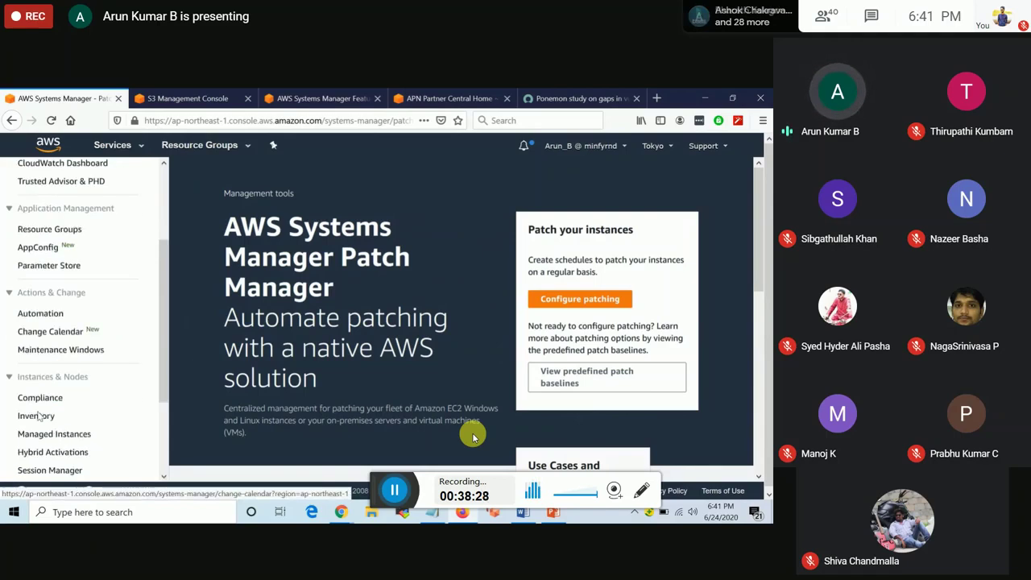
pyautogui.scroll(-1, 93, 402)
pyautogui.scroll(-2, 93, 404)
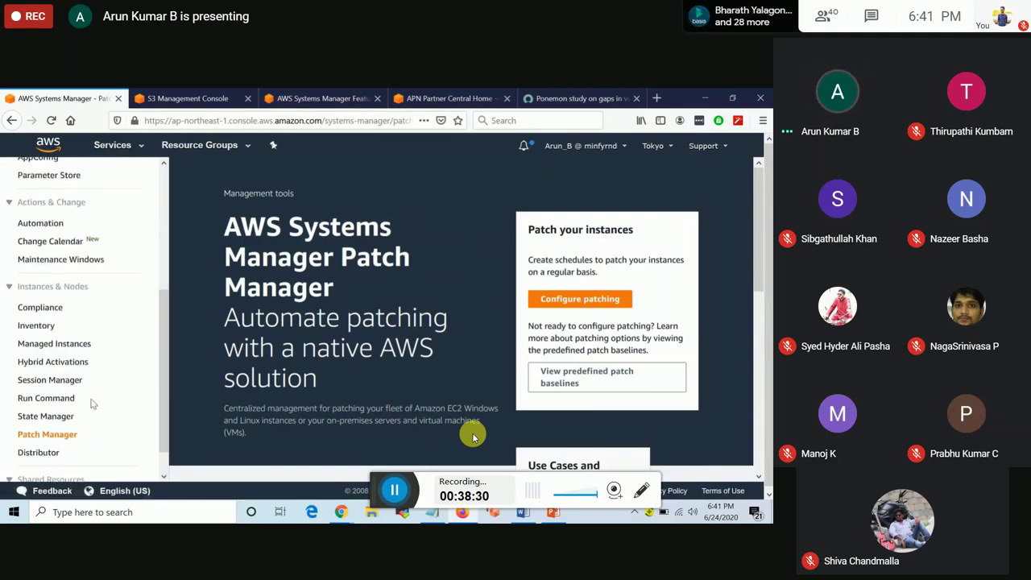
pyautogui.click(52, 344)
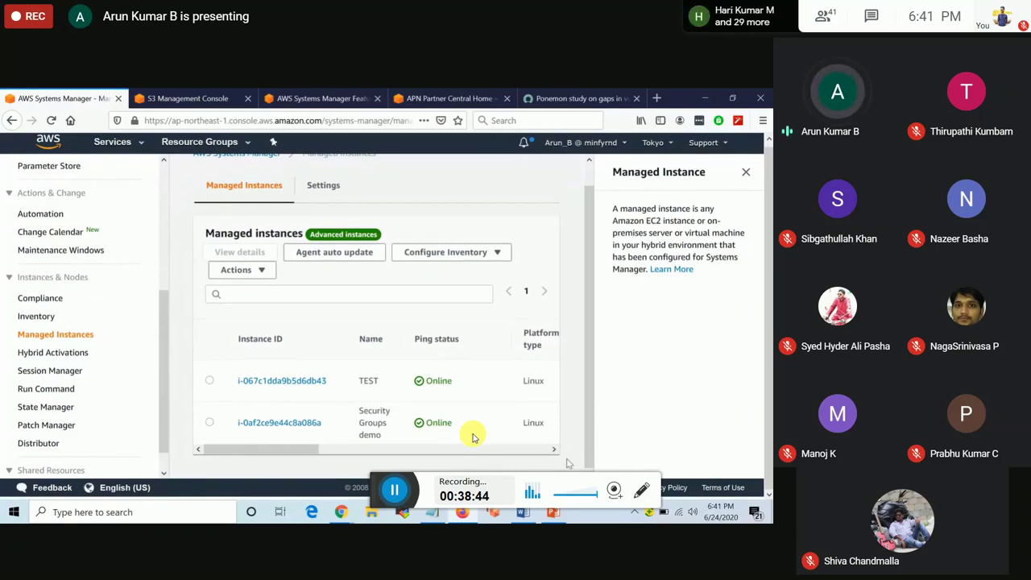
# Step: Switch to the Google Meet call window and return to the AWS Systems Manager browser window
pyautogui.click(554, 514)
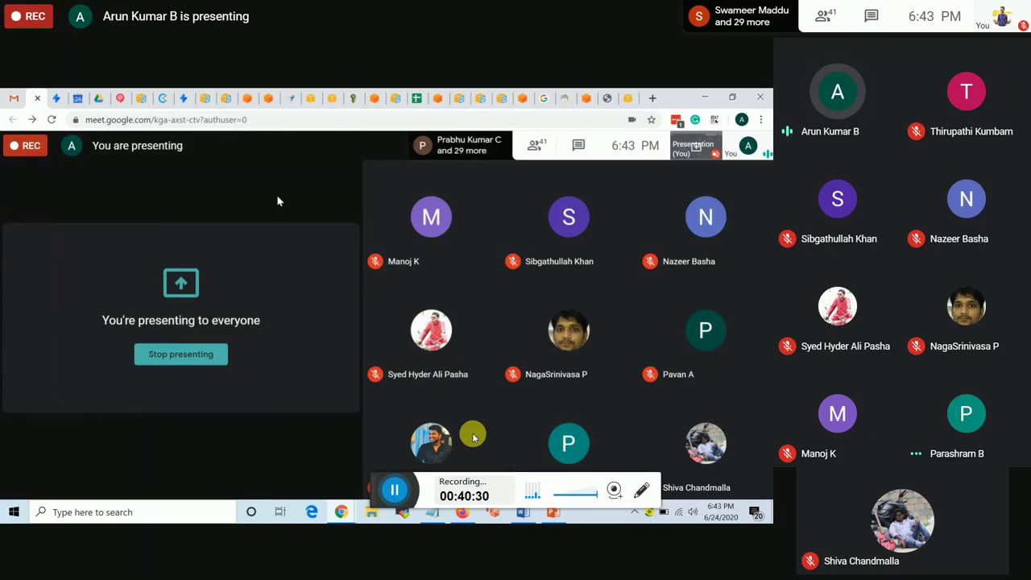
pyautogui.moveTo(327, 202)
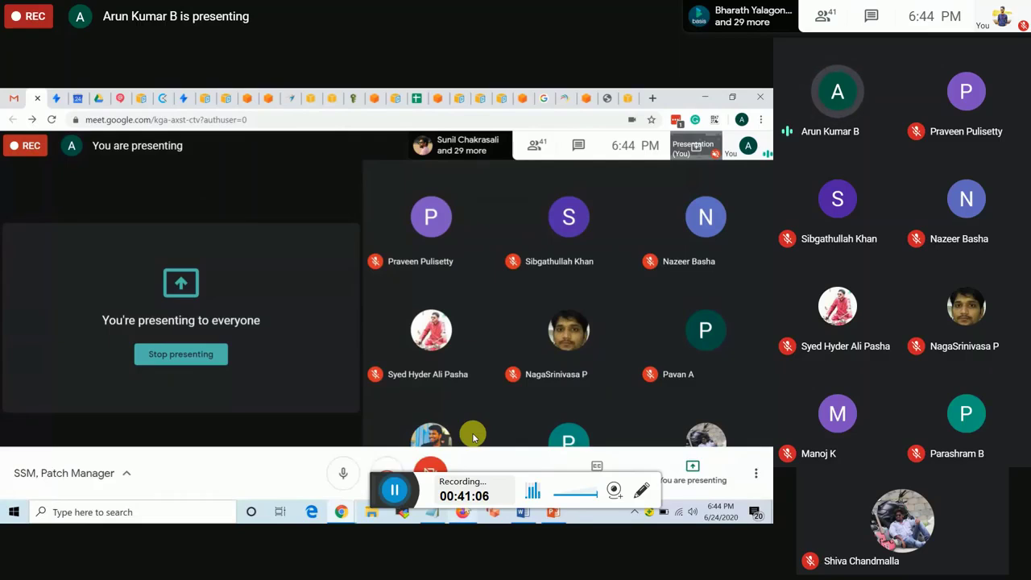
pyautogui.moveTo(474, 438)
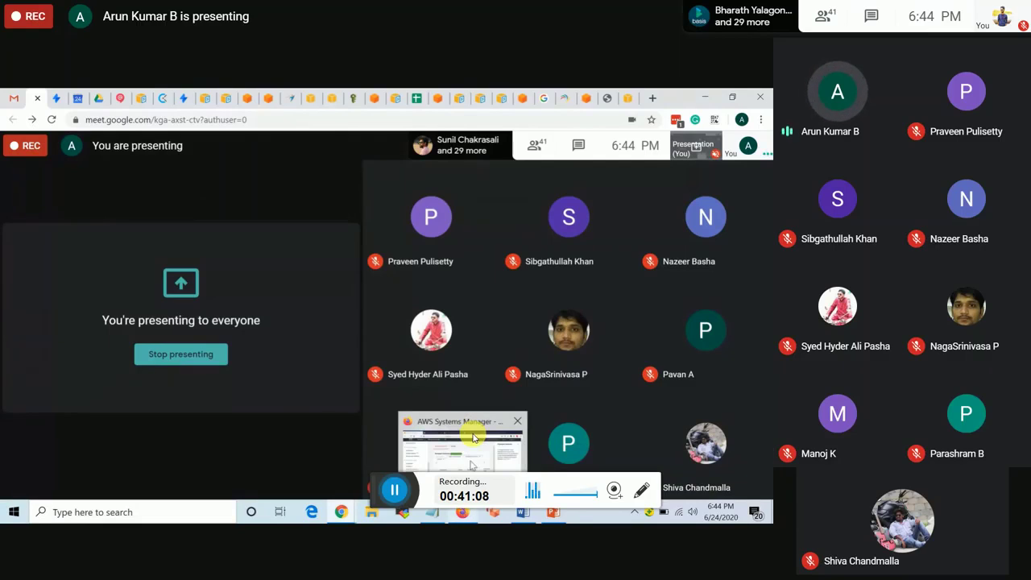
pyautogui.click(474, 438)
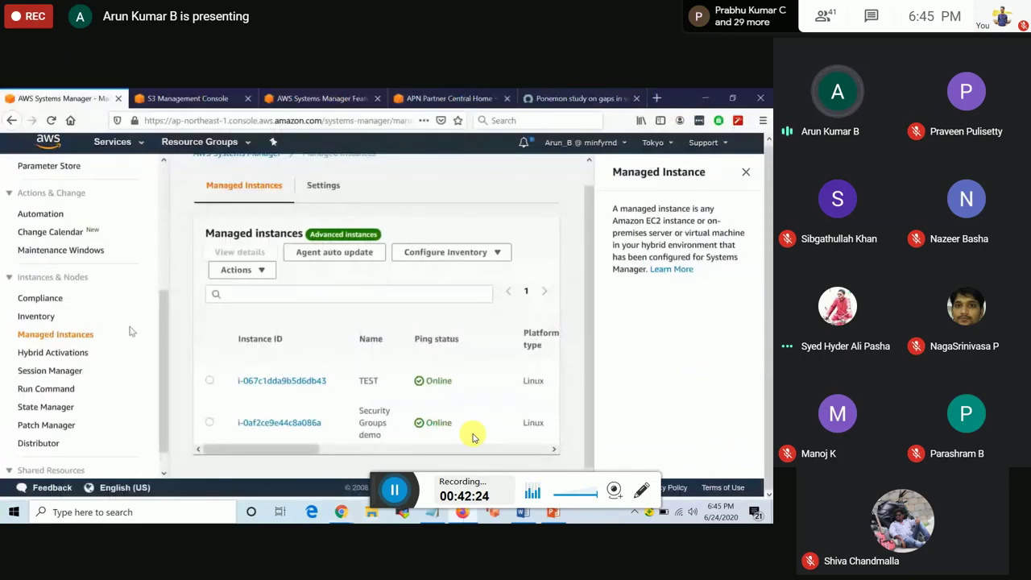
# Step: Open Maintenance Windows in Systems Manager and start creating a new maintenance window
pyautogui.scroll(2, 121, 362)
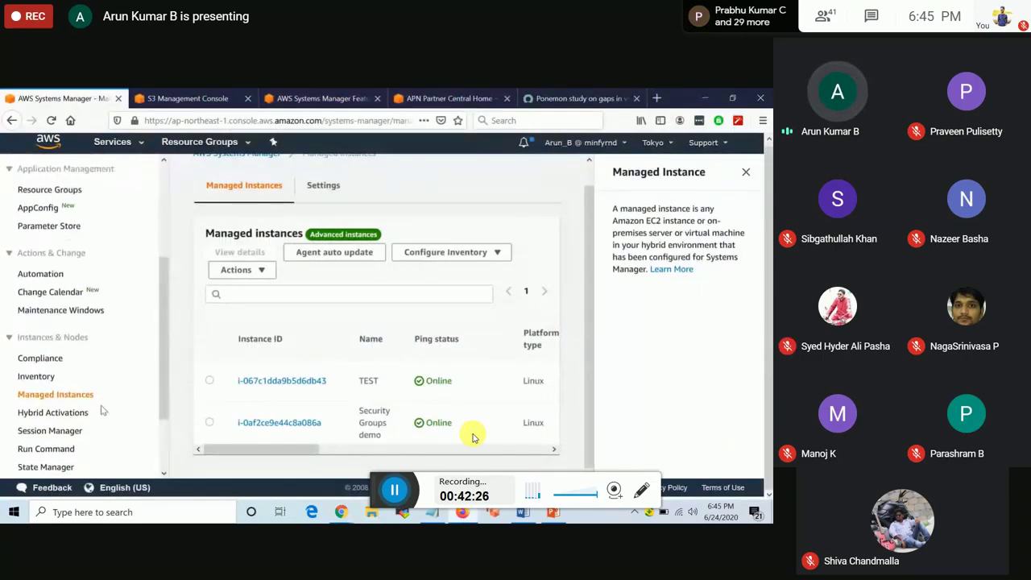
pyautogui.scroll(-1, 81, 291)
pyautogui.scroll(1, 77, 293)
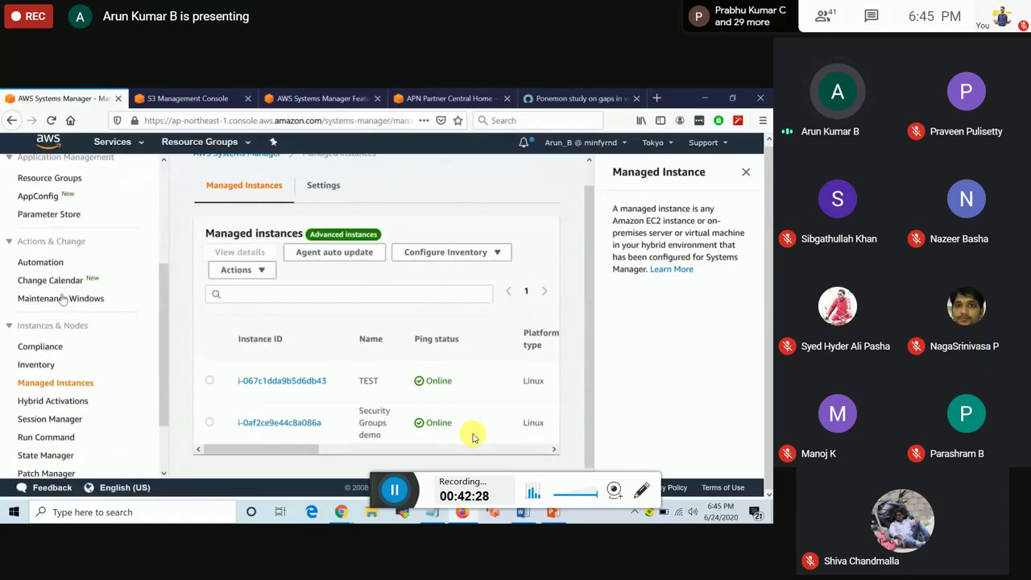
pyautogui.click(62, 298)
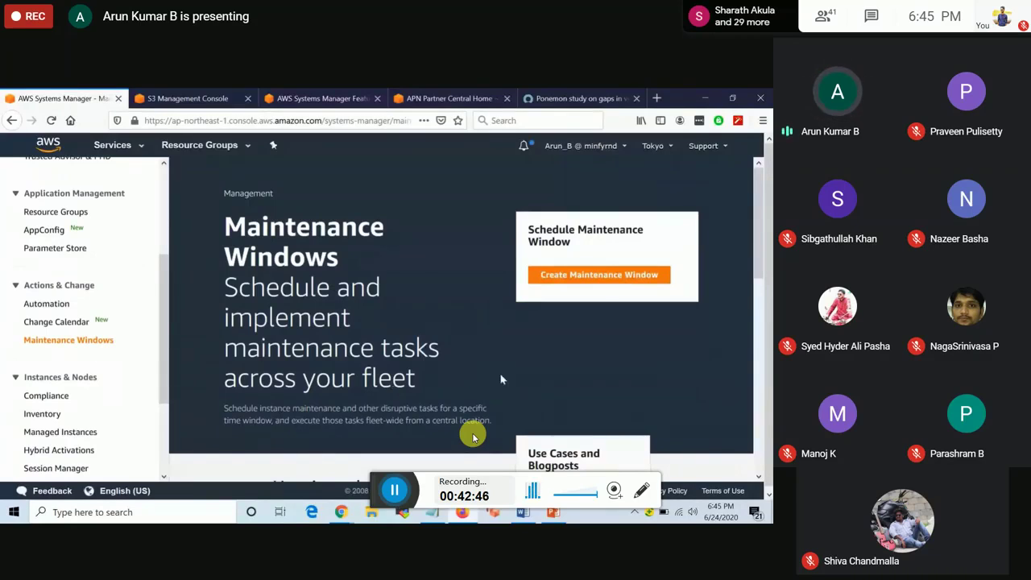
pyautogui.click(599, 274)
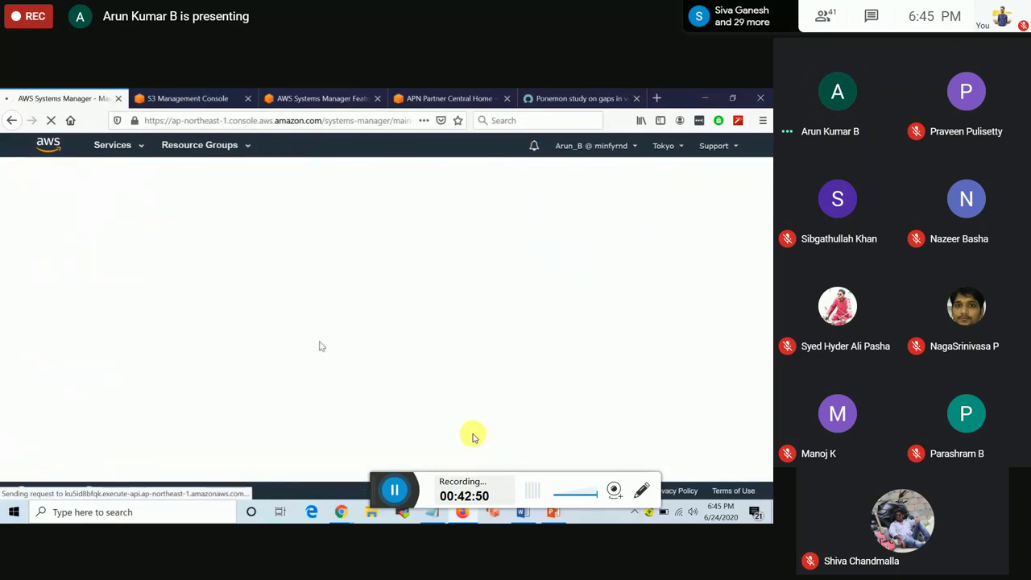
# Step: Examine the maintenance window form: name, description, unregistered targets, schedule, duration, start and end dates, timezone and tags
pyautogui.scroll(-5, 600, 376)
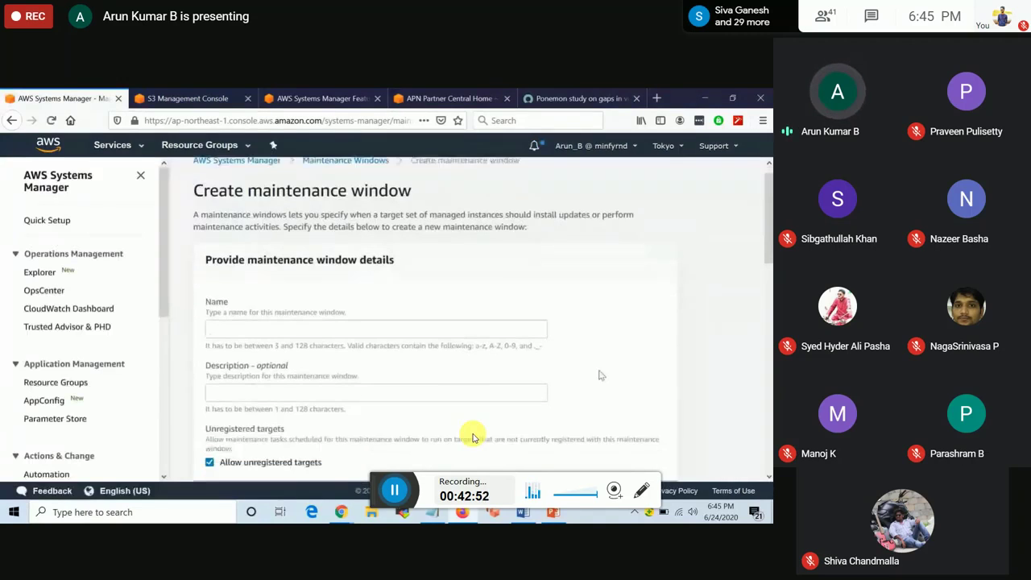
pyautogui.scroll(-7, 599, 376)
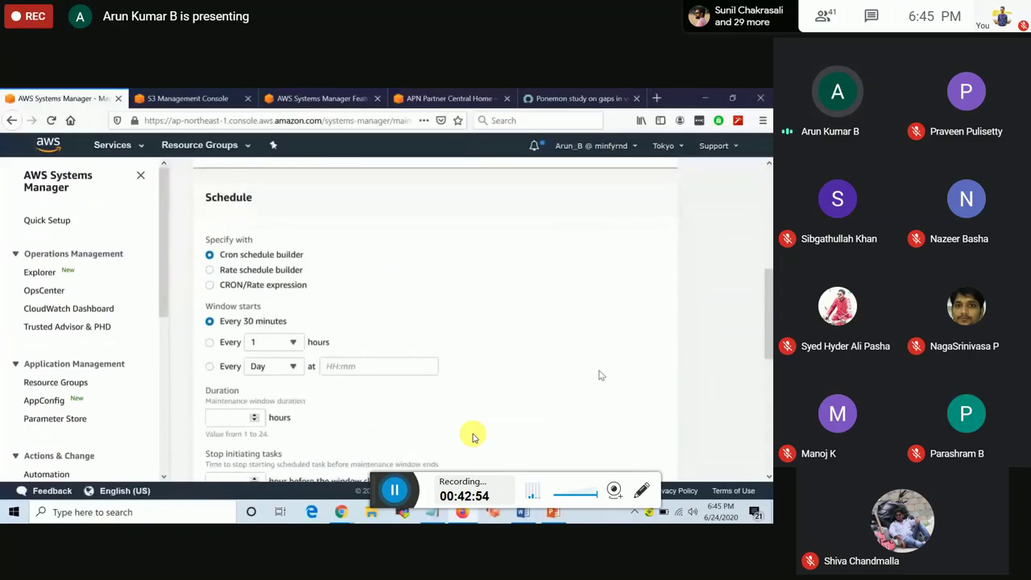
pyautogui.scroll(-5, 600, 376)
pyautogui.scroll(20, 599, 376)
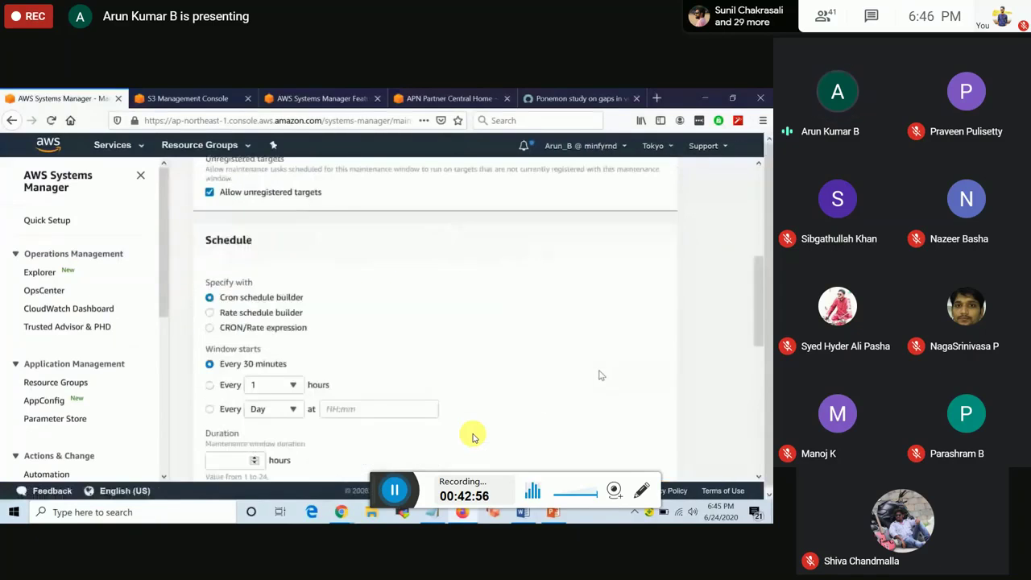
pyautogui.click(313, 344)
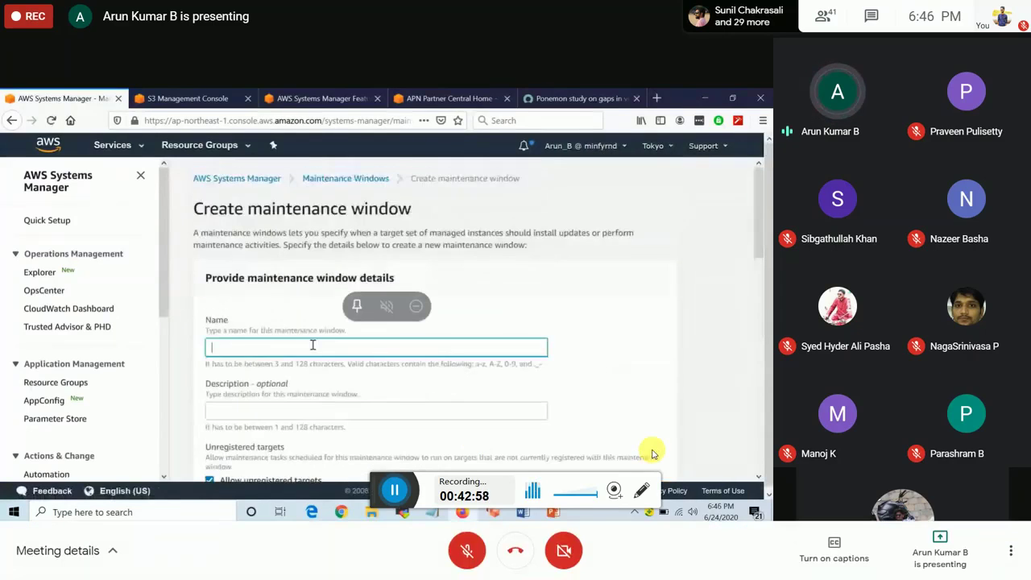
pyautogui.scroll(-6, 312, 345)
pyautogui.scroll(-12, 312, 344)
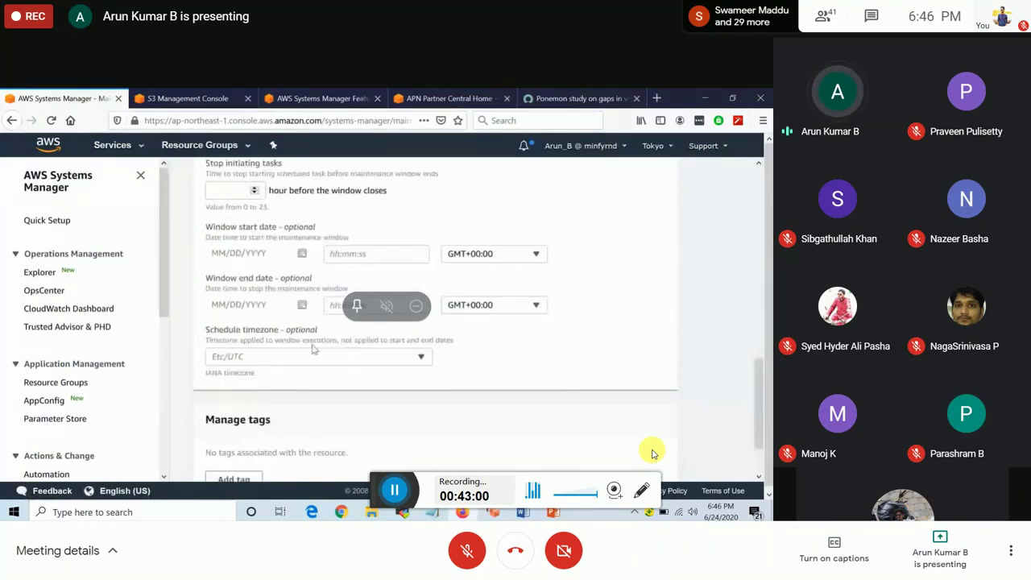
pyautogui.scroll(3, 314, 349)
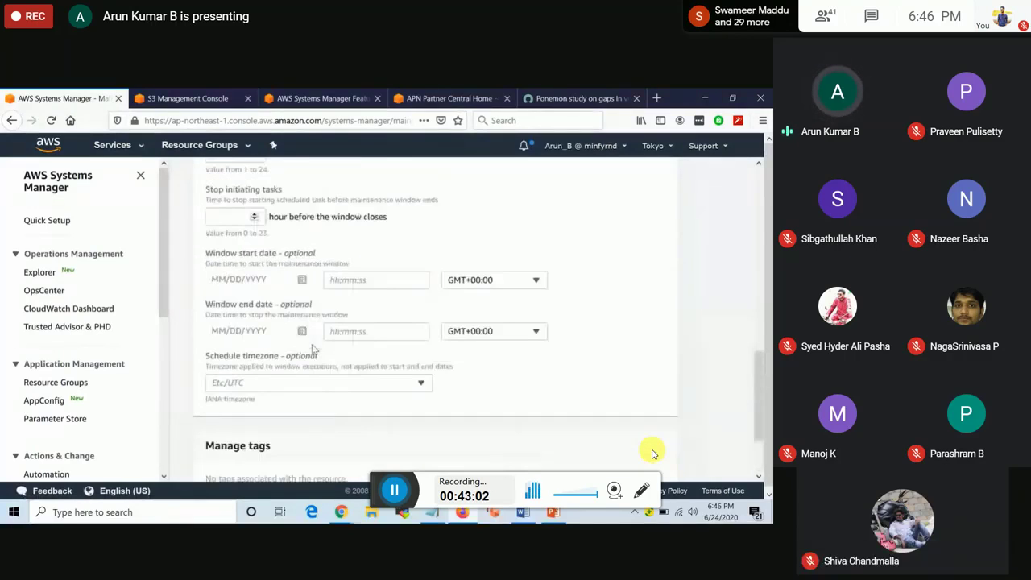
pyautogui.scroll(15, 314, 349)
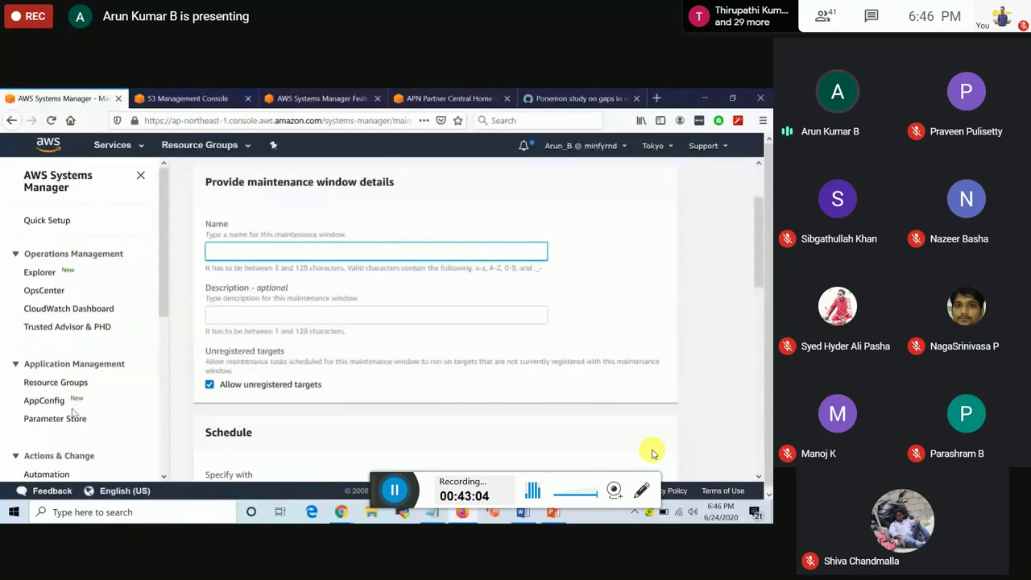
pyautogui.scroll(-5, 72, 411)
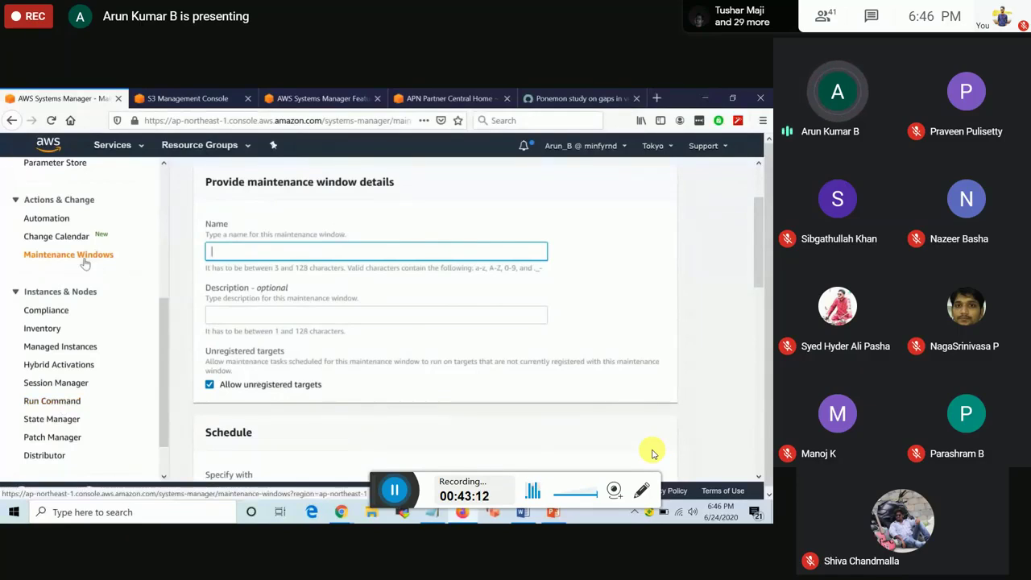
pyautogui.click(717, 328)
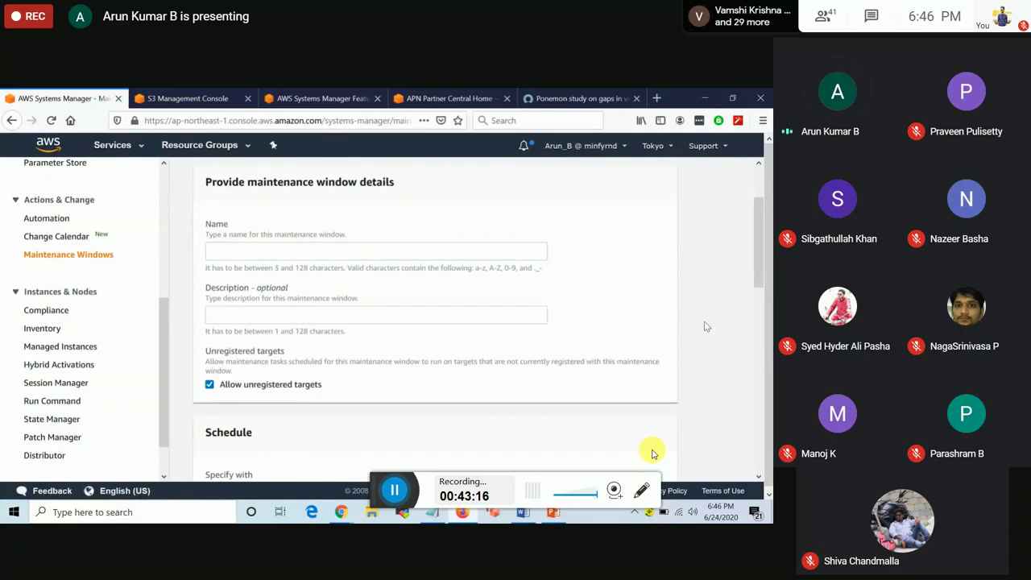
pyautogui.scroll(-6, 707, 327)
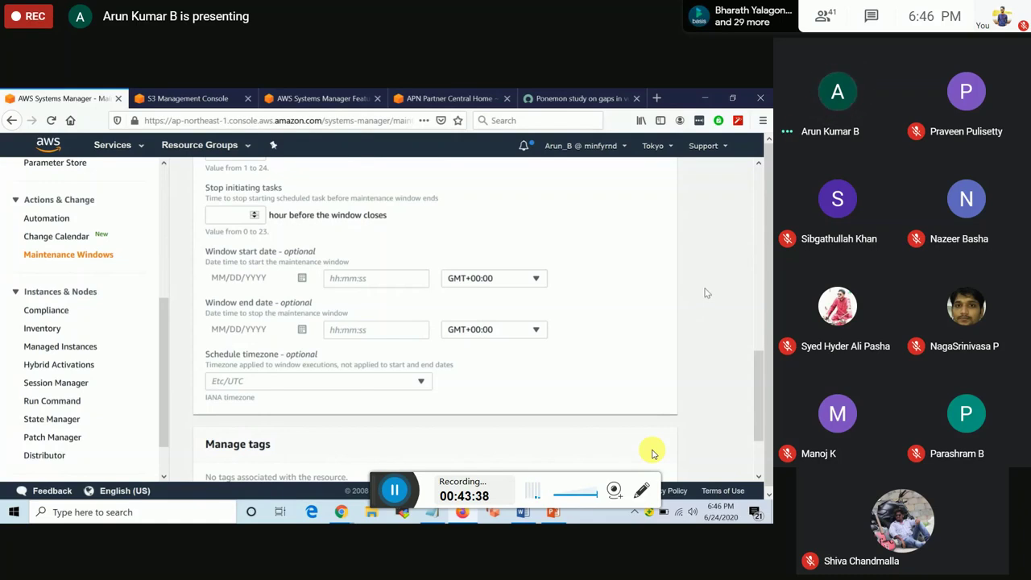
pyautogui.scroll(3, 653, 453)
pyautogui.scroll(5, 653, 453)
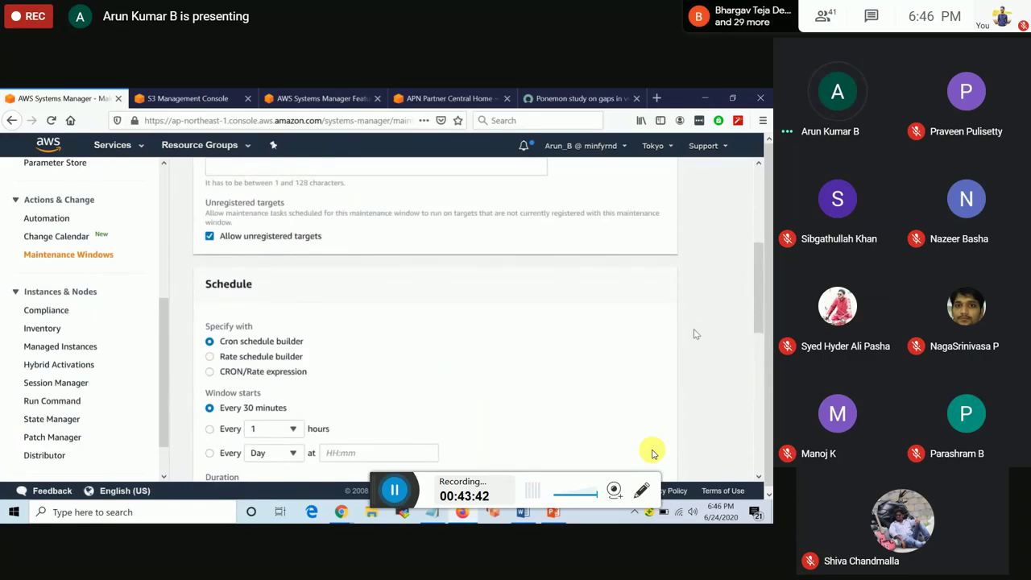
pyautogui.scroll(-10, 653, 453)
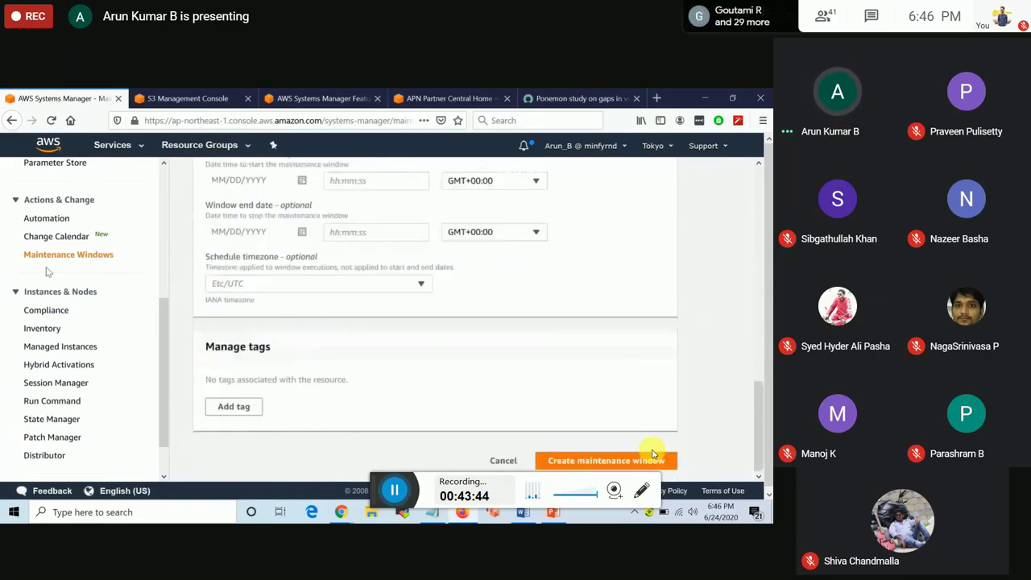
# Step: Open the Automation document chooser and filter the Amazon-owned documents by the Instance management category
pyautogui.click(40, 220)
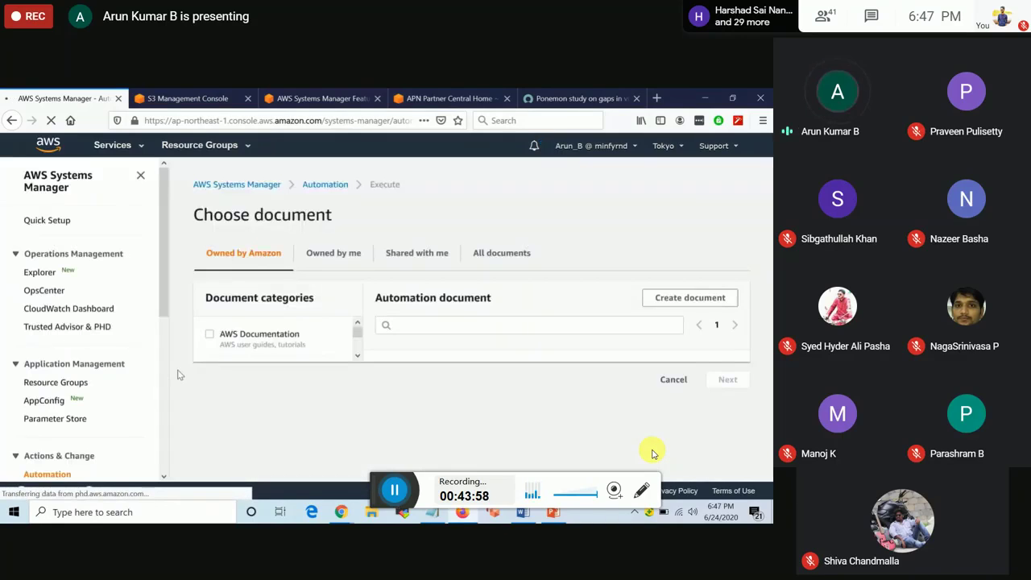
pyautogui.scroll(-1, 322, 409)
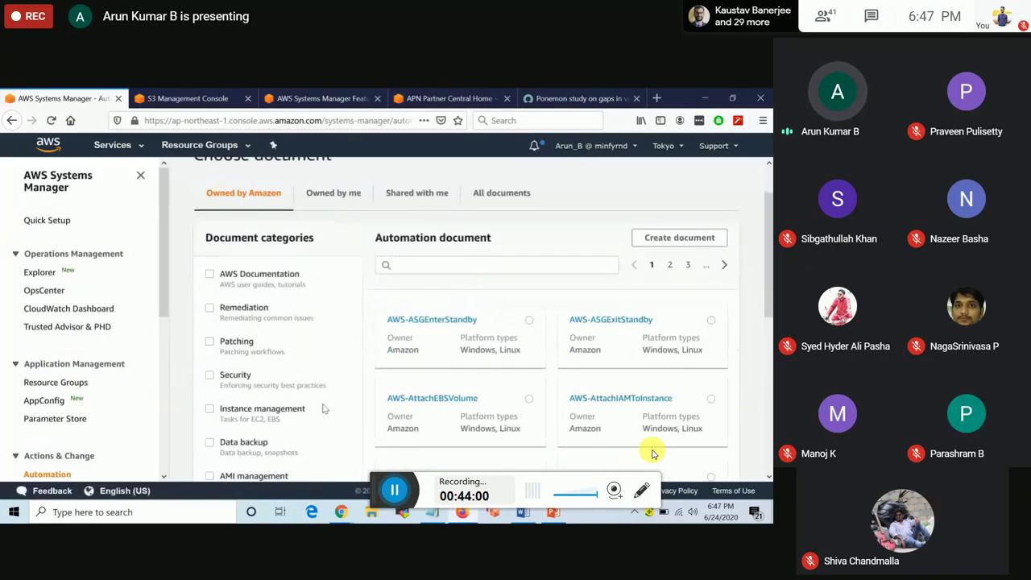
pyautogui.moveTo(321, 386); pyautogui.dragTo(326, 327)
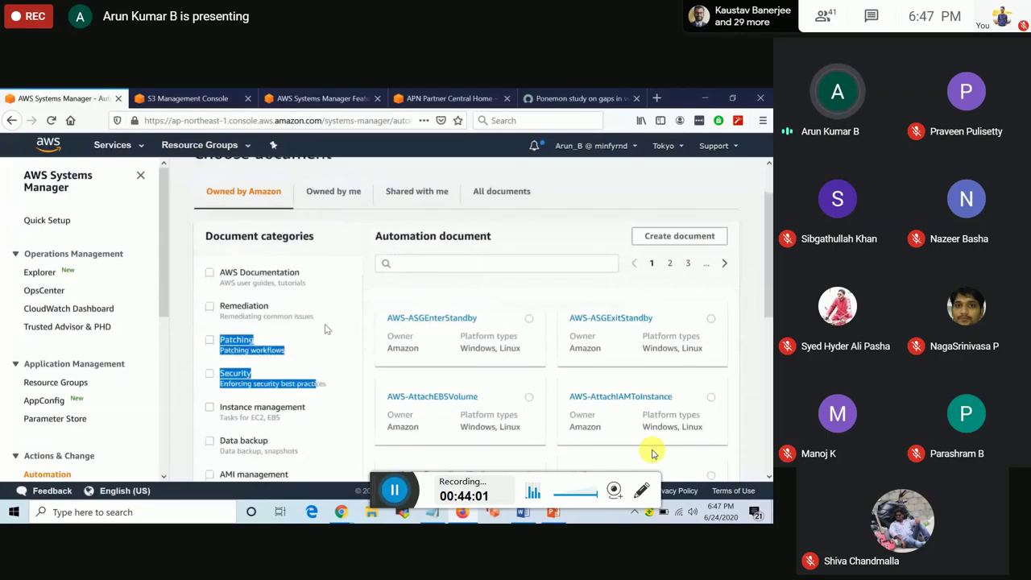
pyautogui.click(590, 205)
pyautogui.scroll(-1, 306, 400)
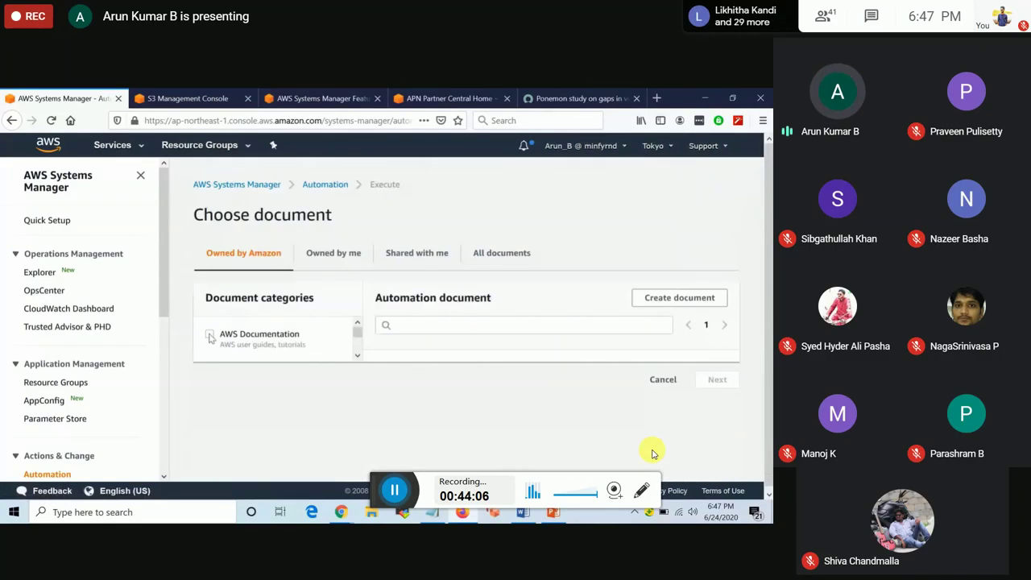
# Step: Examine the first page of Instance management automation documents, including the EBS volume and managed instance ones
pyautogui.scroll(-2, 653, 454)
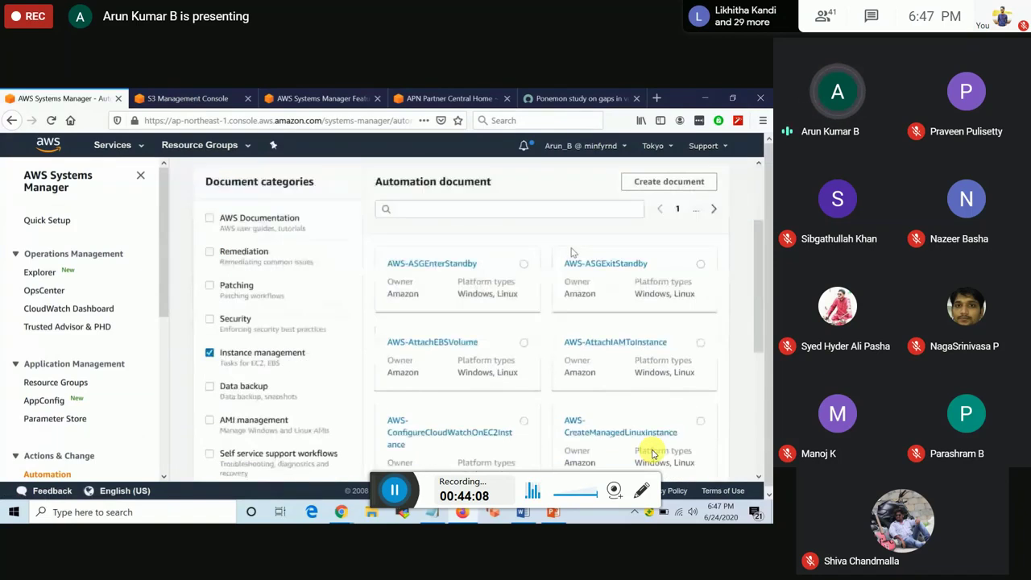
pyautogui.scroll(-1, 653, 454)
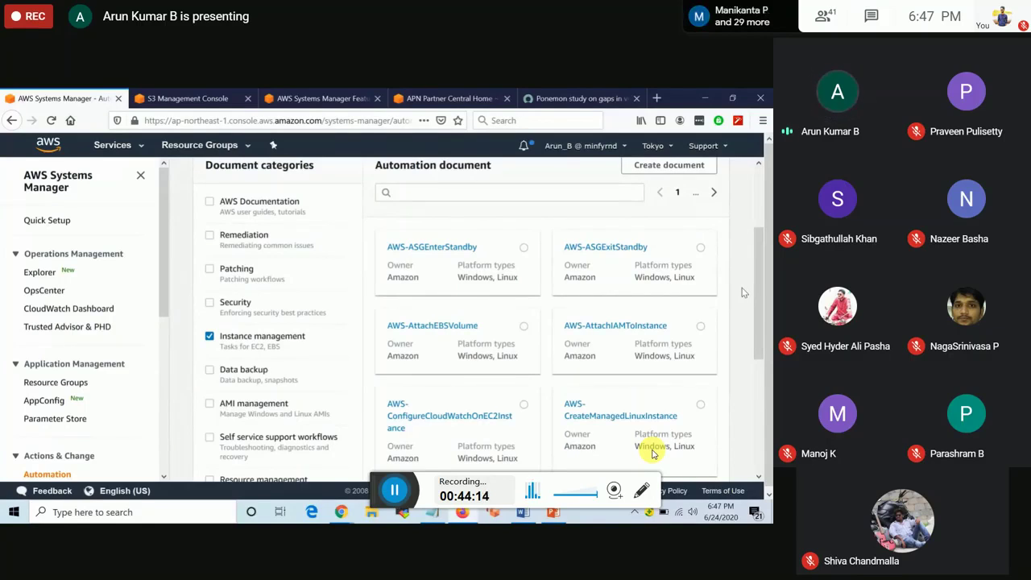
pyautogui.scroll(-1, 653, 453)
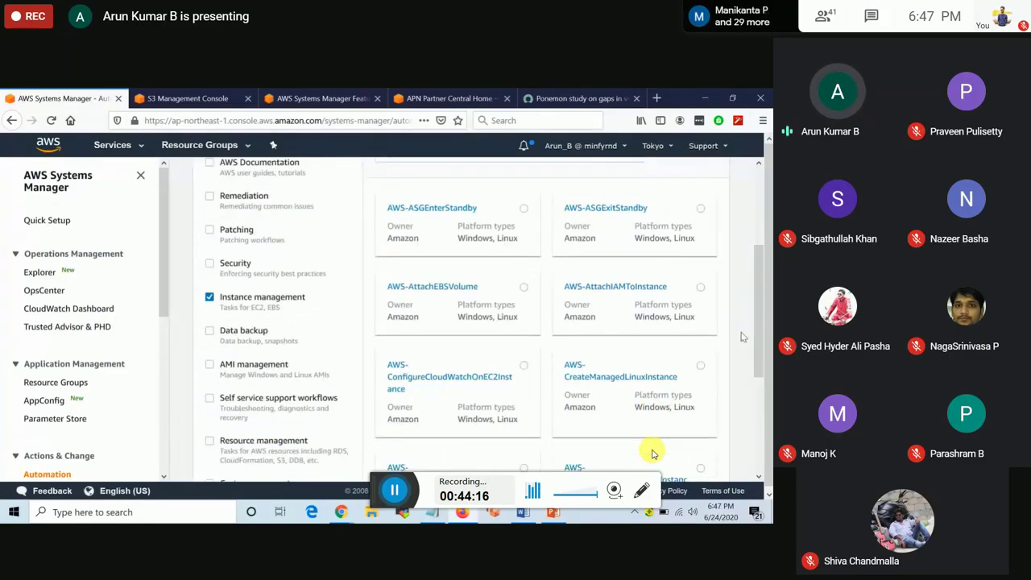
pyautogui.scroll(-3, 653, 454)
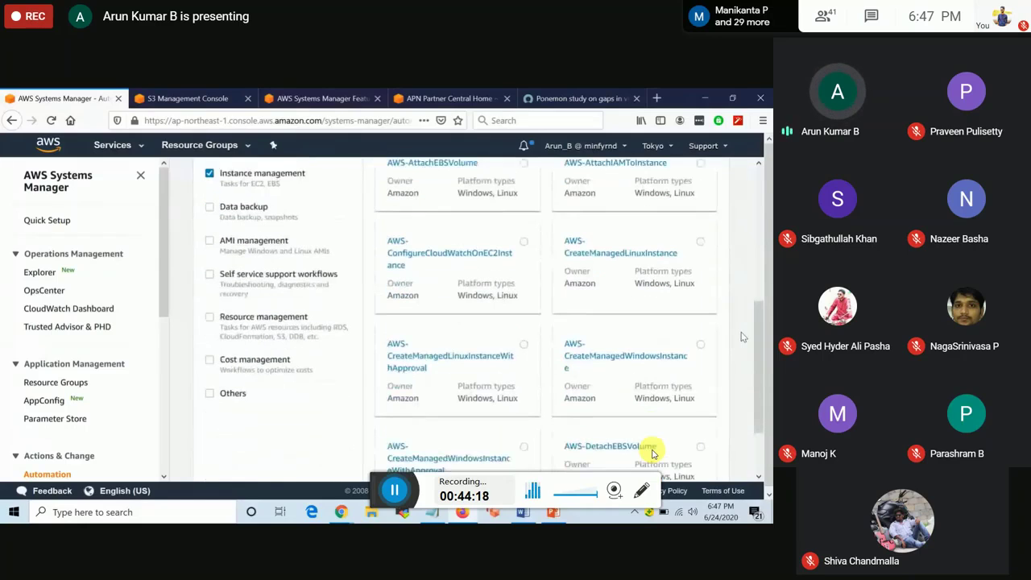
pyautogui.scroll(-2, 653, 454)
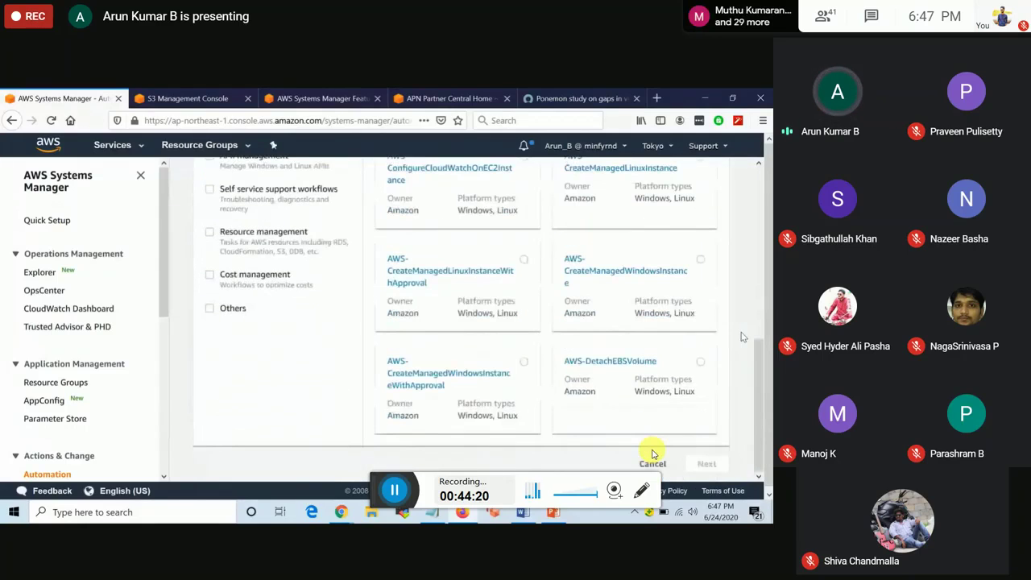
pyautogui.scroll(6, 652, 453)
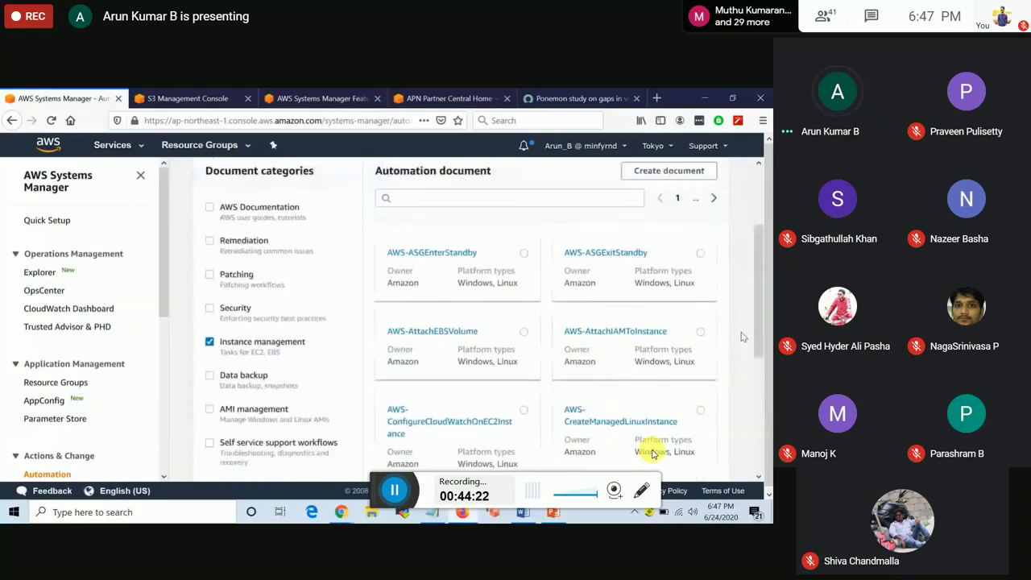
pyautogui.scroll(1, 653, 453)
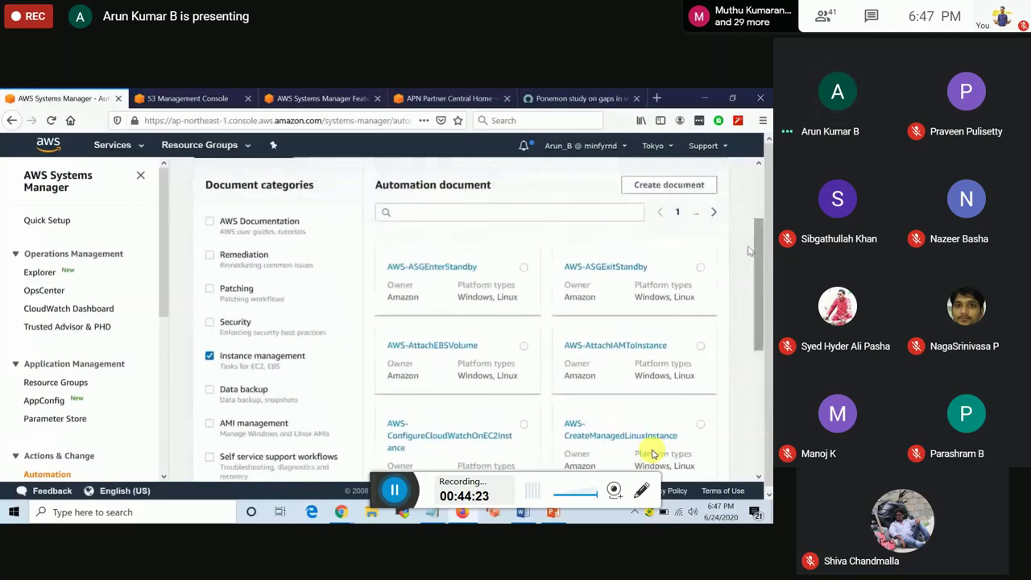
# Step: Go to the second page of Instance management documents and review the restart, start, stop and terminate EC2 instance documents
pyautogui.click(714, 213)
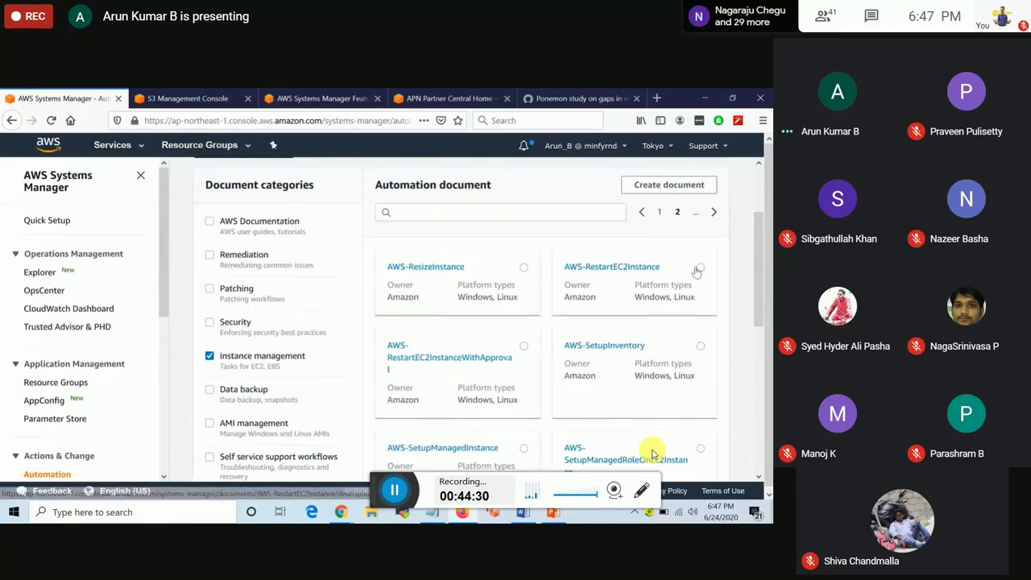
pyautogui.scroll(-3, 654, 456)
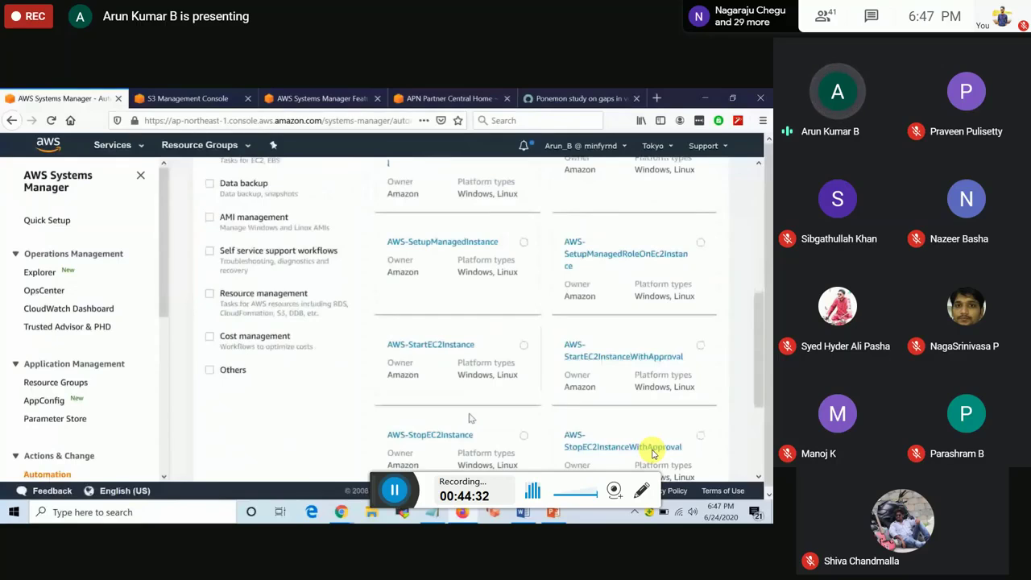
pyautogui.scroll(-2, 653, 454)
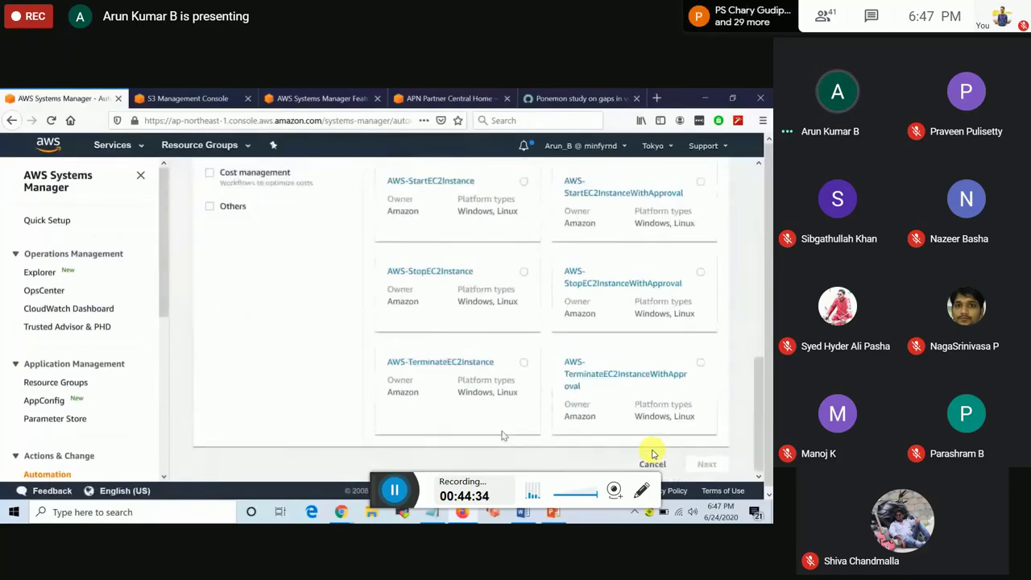
pyautogui.scroll(3, 653, 454)
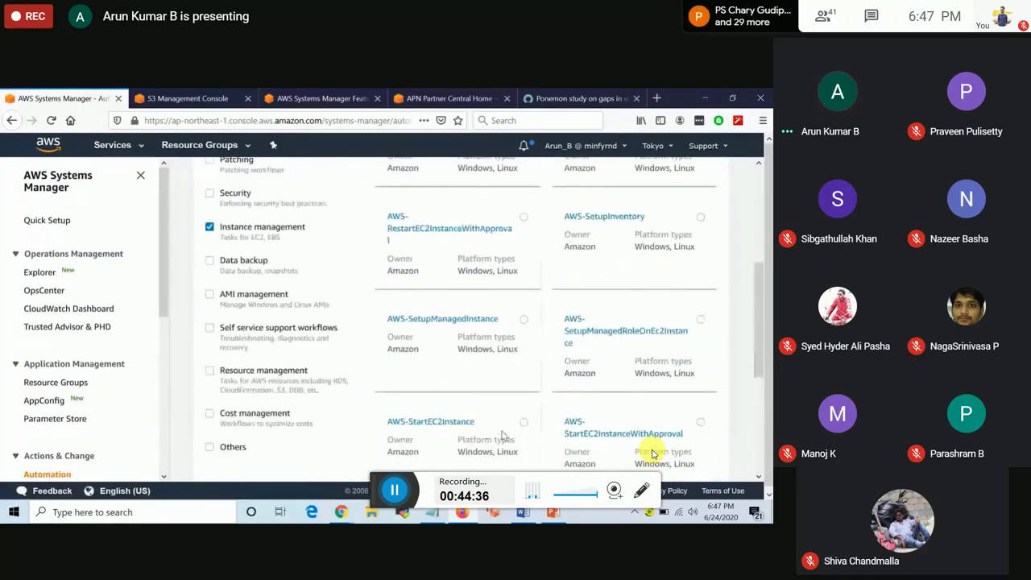
pyautogui.scroll(1, 652, 453)
# Step: Replace the Instance management filter with the AMI management category and review the matching automation documents
pyautogui.scroll(3, 652, 454)
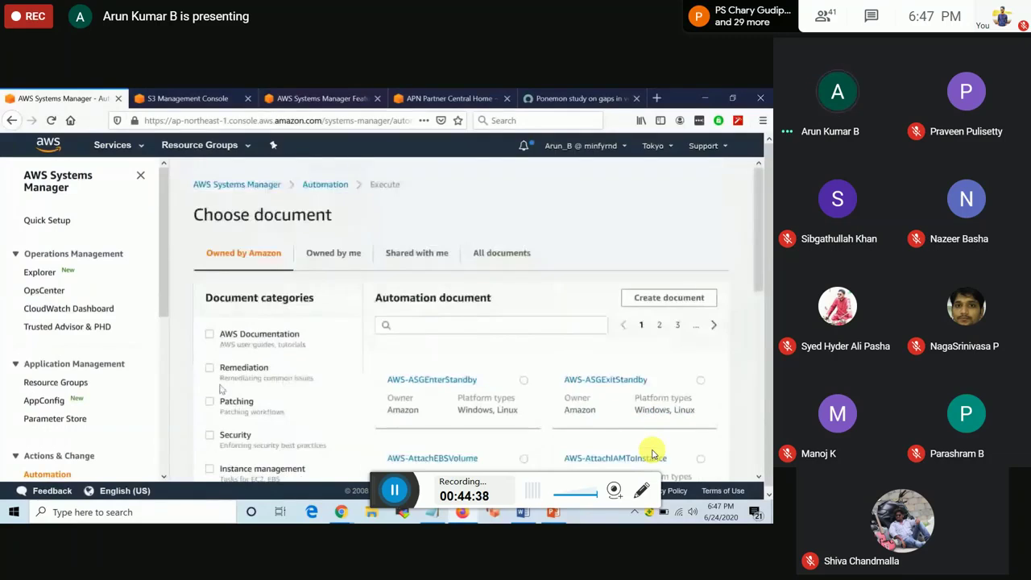
pyautogui.scroll(-1, 653, 454)
pyautogui.scroll(-3, 228, 442)
pyautogui.click(209, 359)
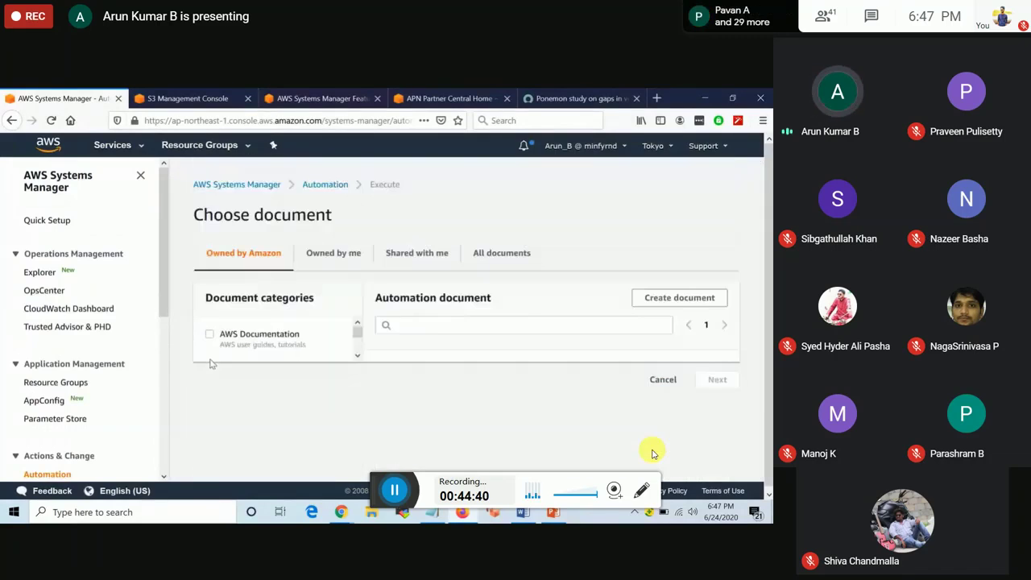
pyautogui.scroll(-1, 634, 427)
pyautogui.scroll(-2, 634, 427)
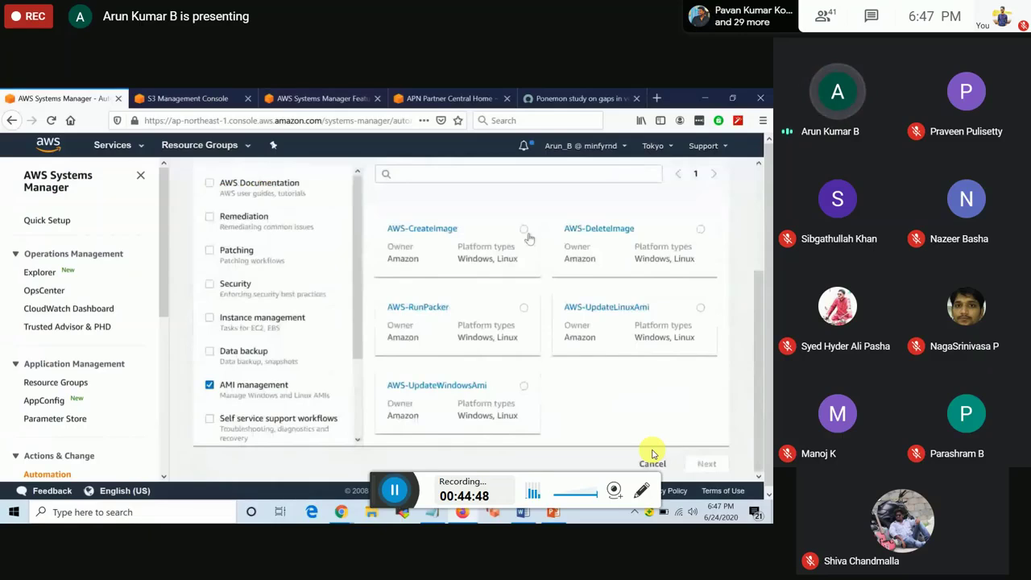
# Step: Open the AWS-CreateImage automation document and review its description and createImage step
pyautogui.click(422, 228)
pyautogui.scroll(-2, 422, 366)
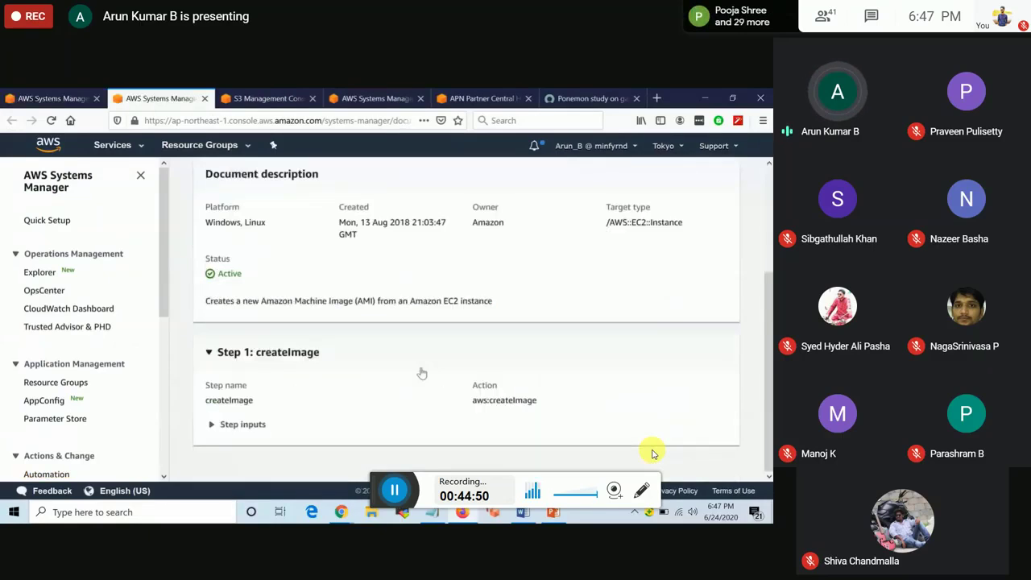
# Step: Expand the step inputs of the createImage step and review its InstanceId, ImageName and NoReboot parameters
pyautogui.click(253, 429)
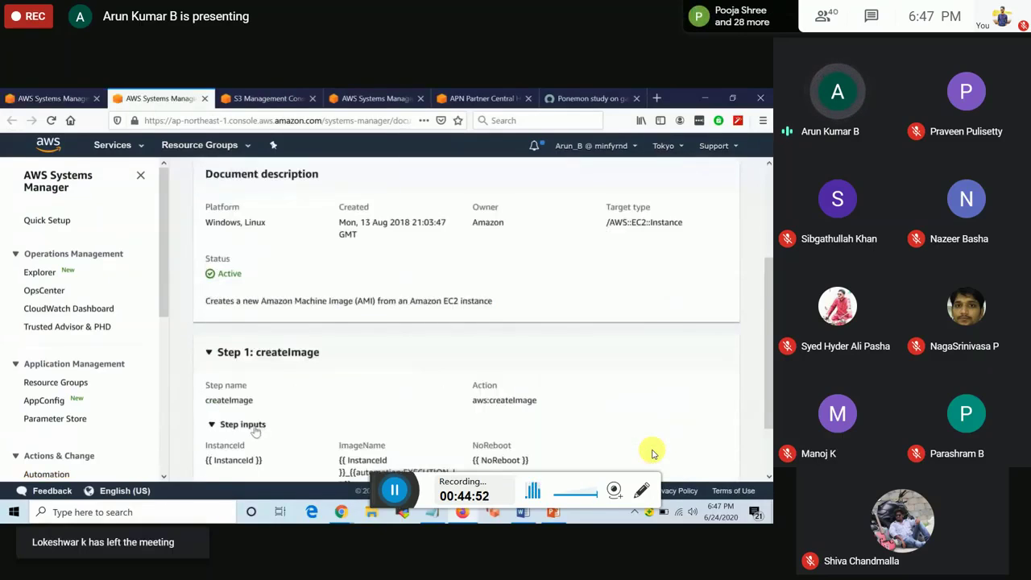
pyautogui.scroll(-2, 255, 432)
pyautogui.scroll(5, 254, 432)
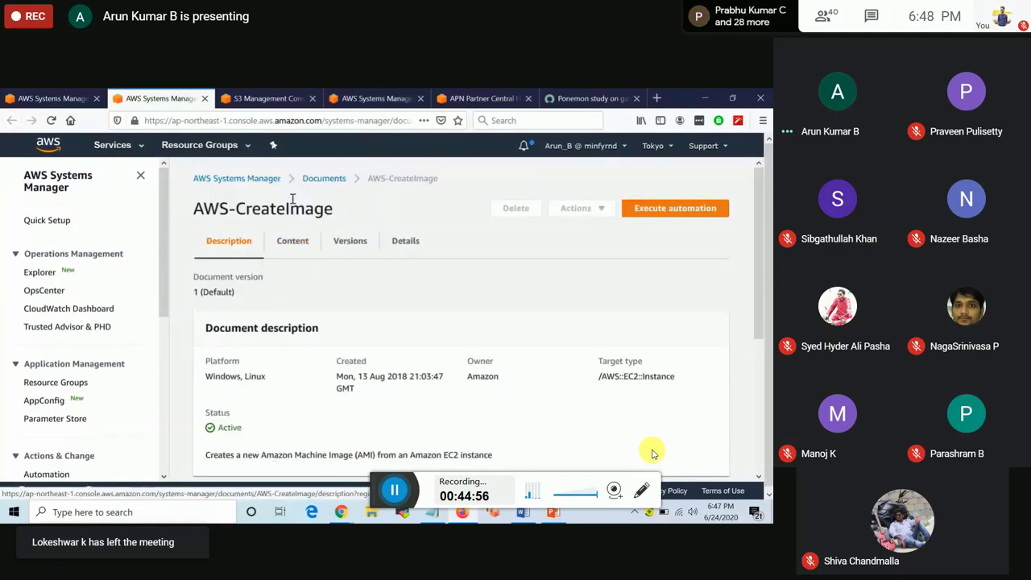
# Step: Go to the Systems Manager Documents library and review the Amazon-owned command and automation documents on its first page
pyautogui.scroll(-3, 53, 427)
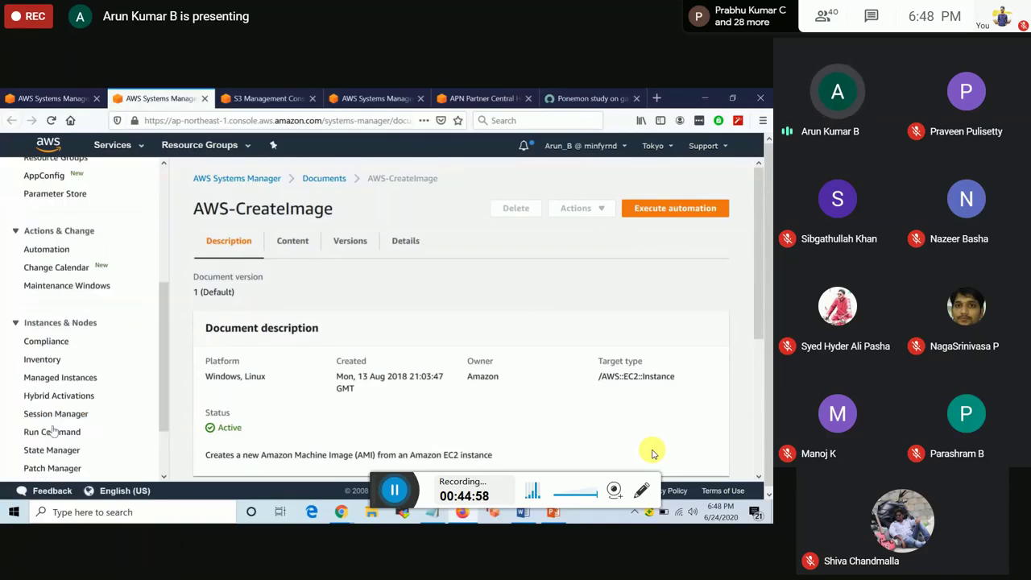
pyautogui.scroll(-1, 44, 447)
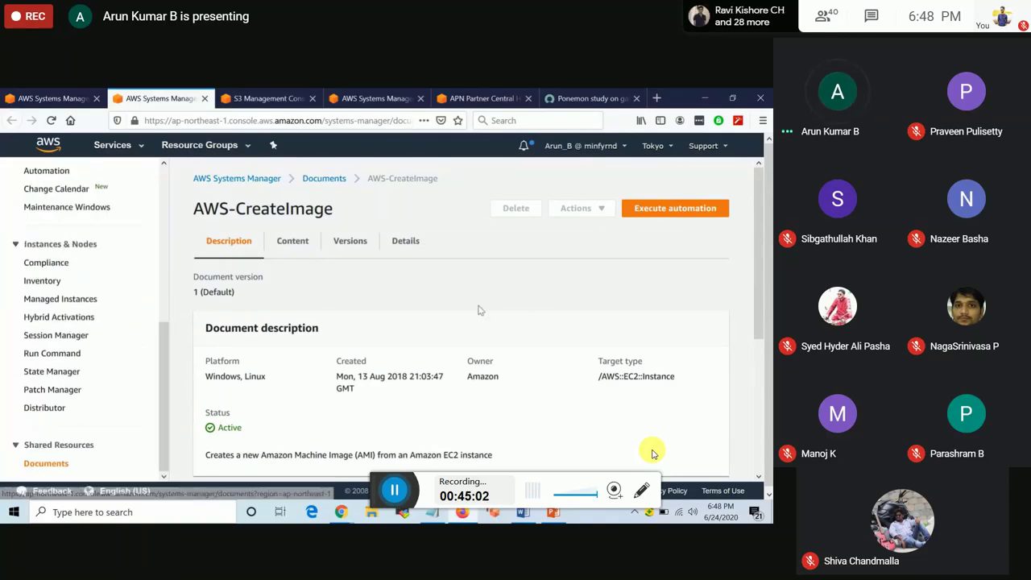
pyautogui.click(320, 180)
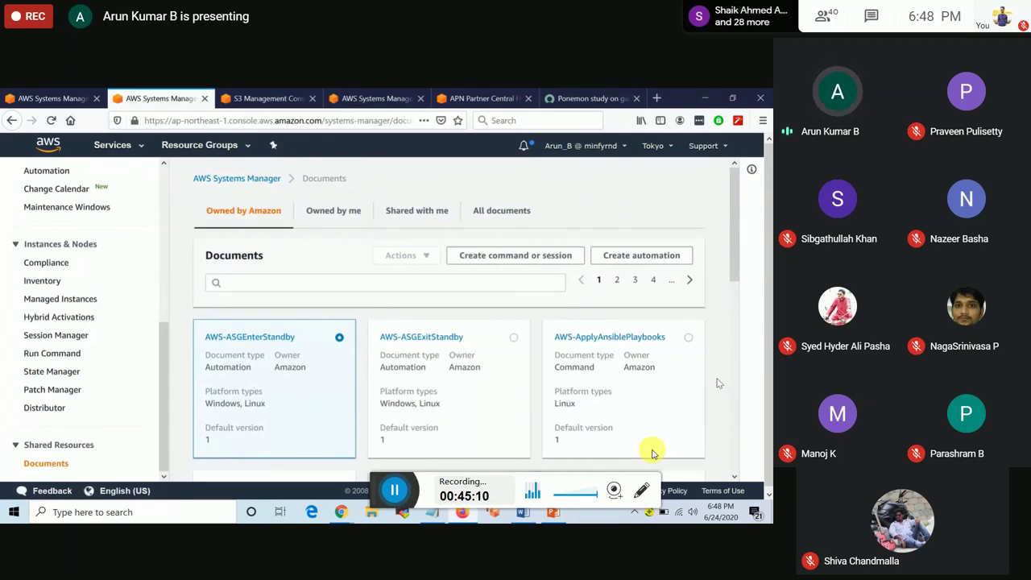
pyautogui.scroll(-1, 720, 383)
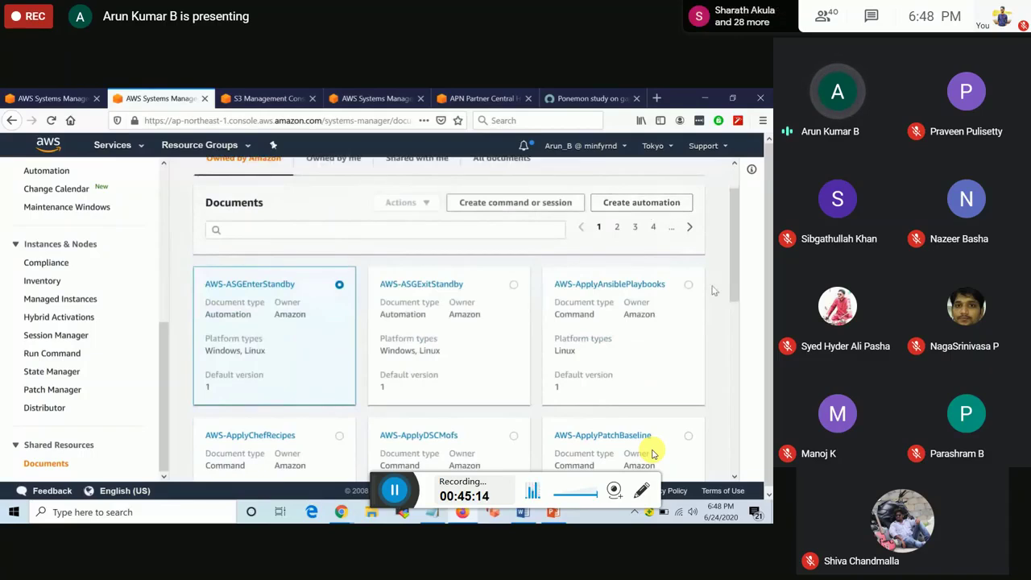
pyautogui.scroll(1, 653, 453)
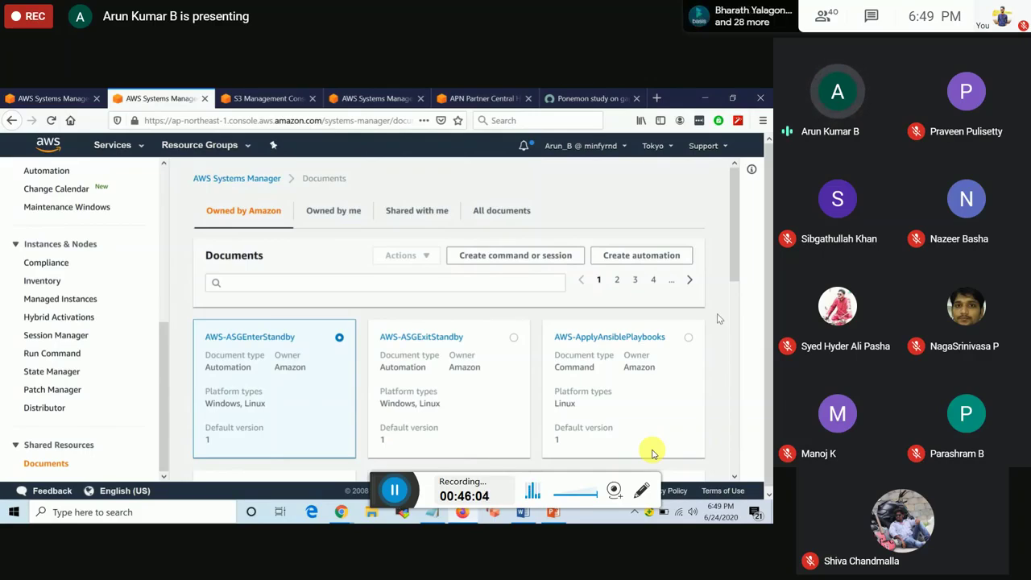
pyautogui.scroll(-2, 714, 362)
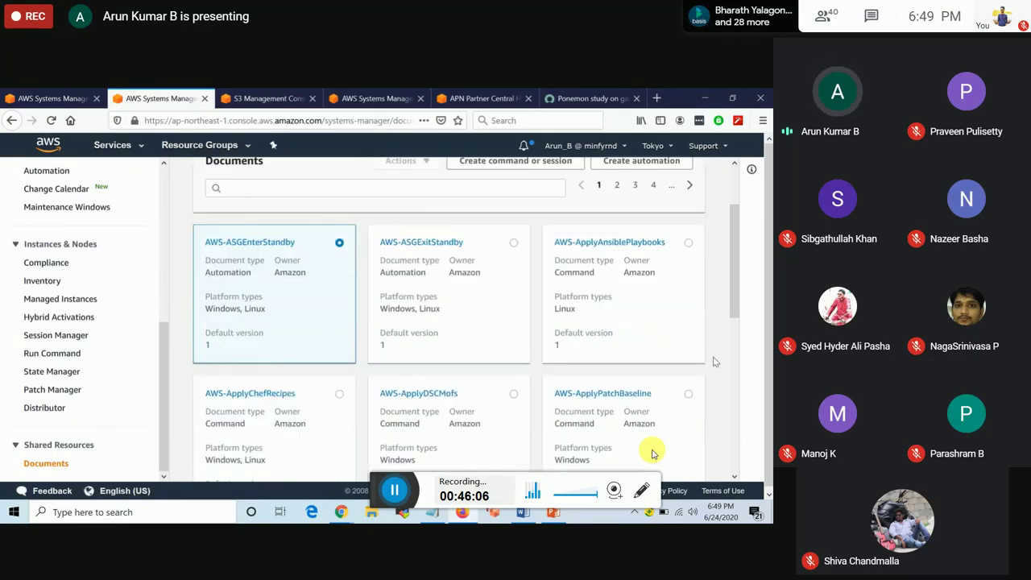
pyautogui.scroll(-1, 715, 367)
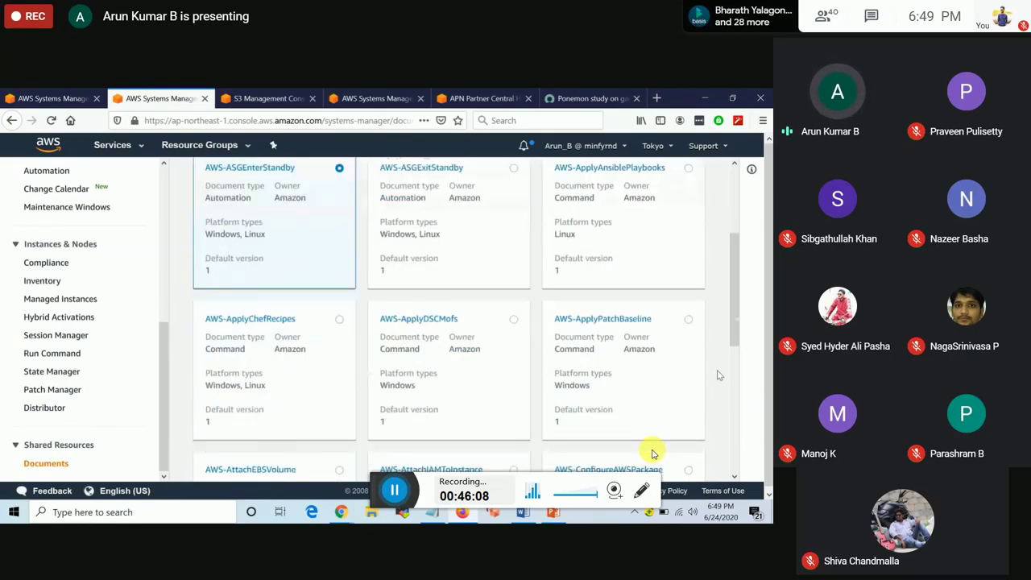
pyautogui.scroll(-2, 719, 376)
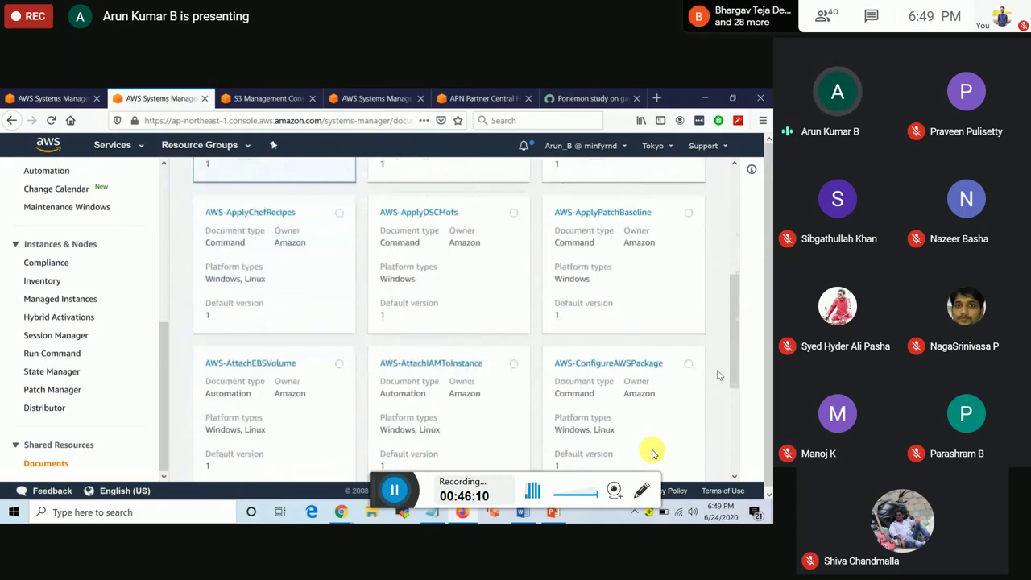
pyautogui.scroll(4, 719, 375)
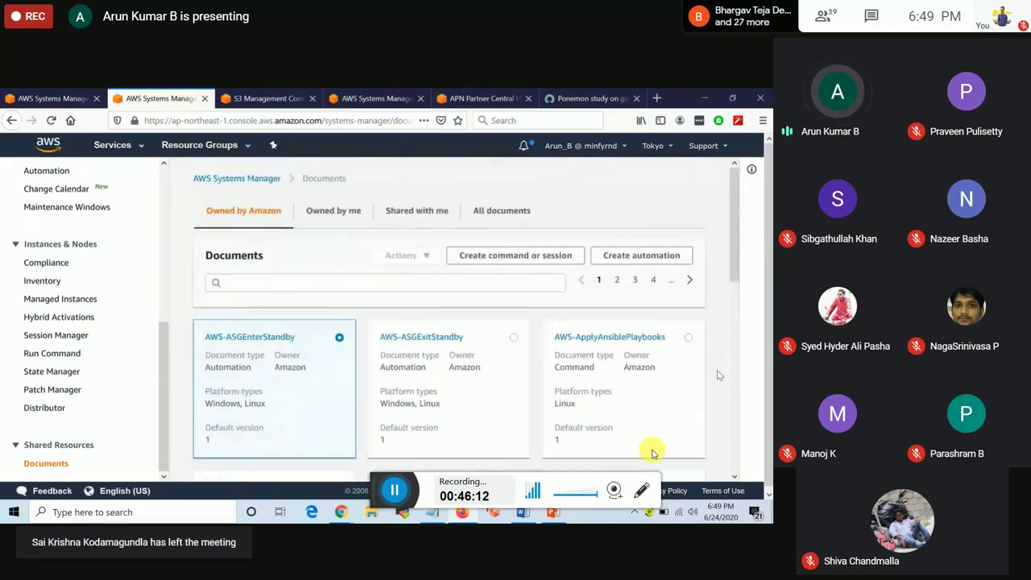